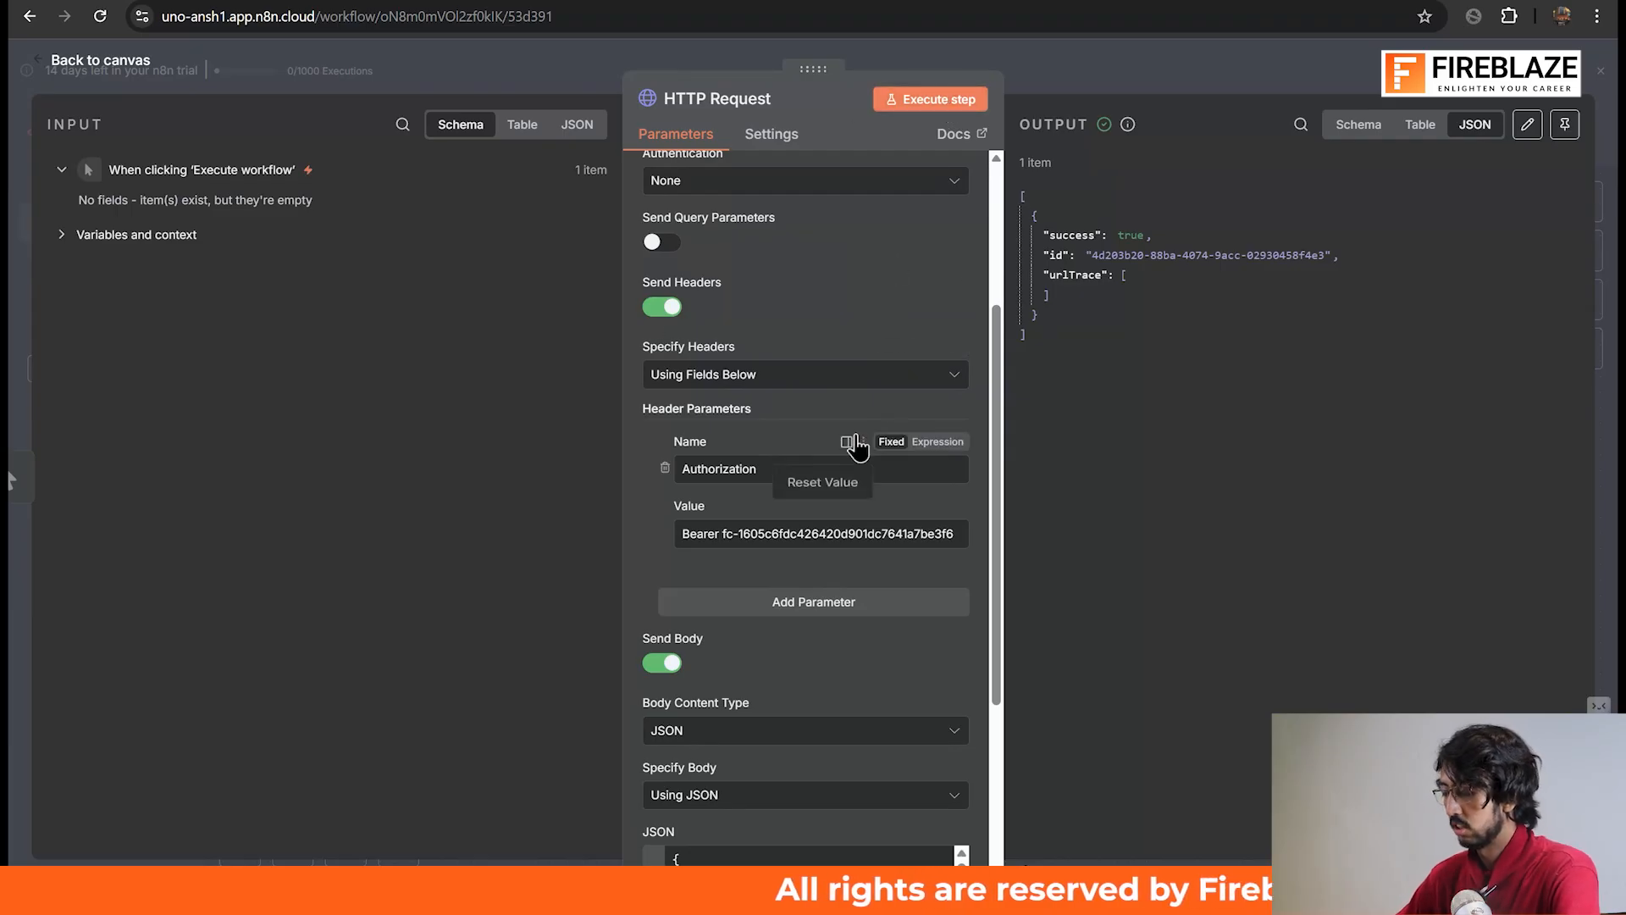
- Review the HTTP Request node's method, URL, headers and JSON body for the Firecrawl extract call, and execute the node
{"action": "scroll", "coordinate": [856, 445], "scroll_direction": "down", "scroll_amount": 4}
{"action": "scroll", "coordinate": [857, 445], "scroll_direction": "up", "scroll_amount": 6}
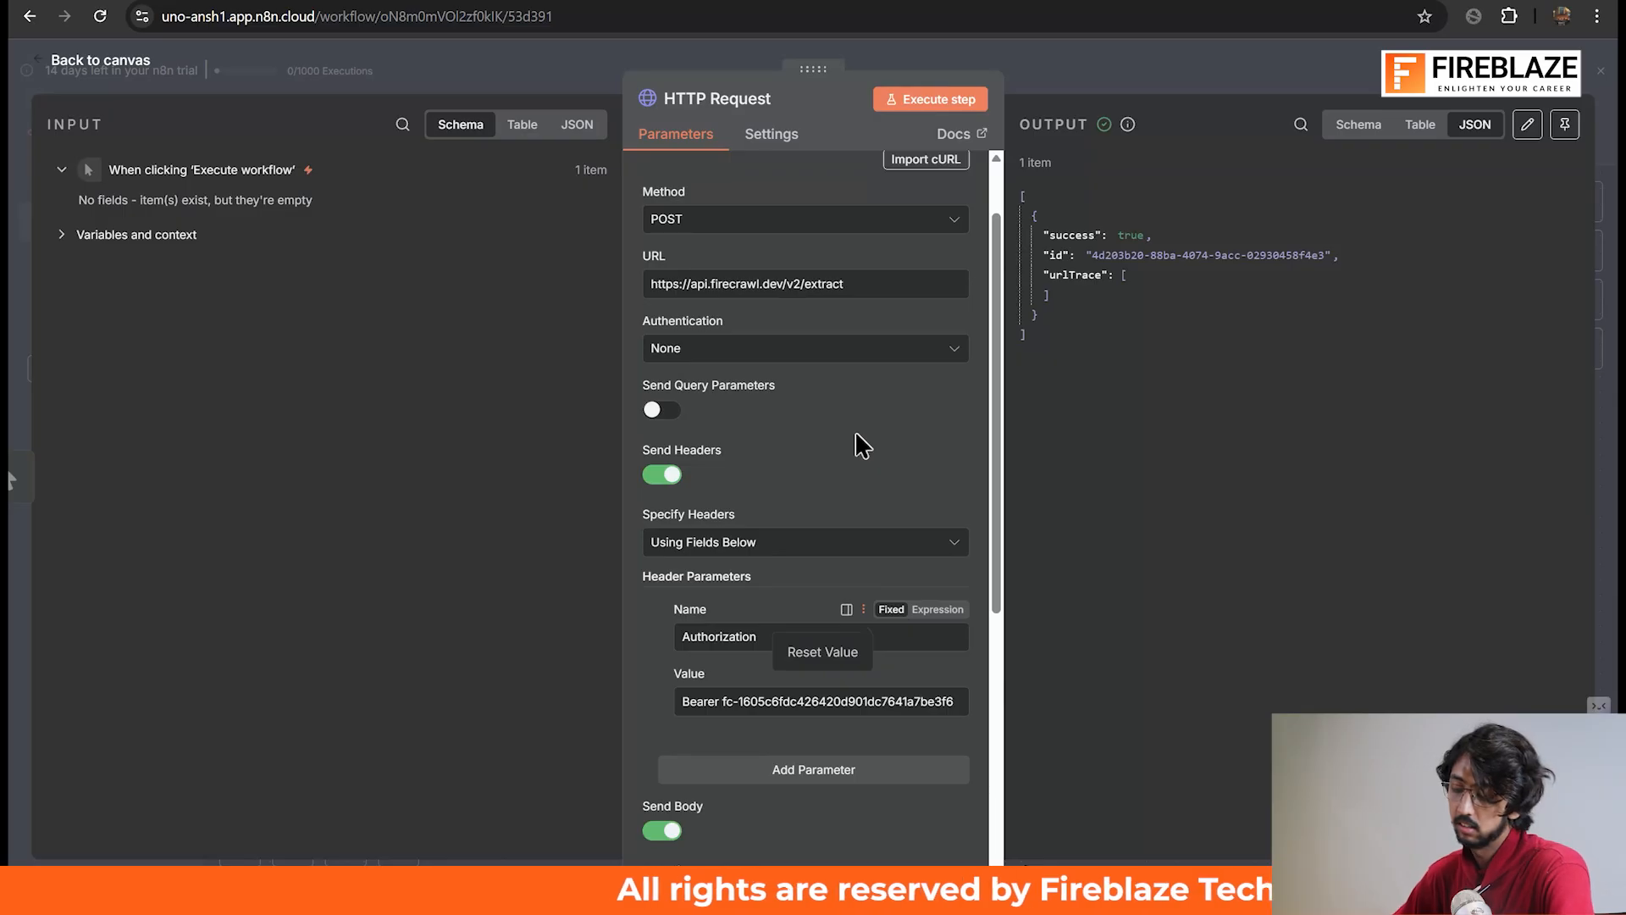
{"action": "scroll", "coordinate": [855, 435], "scroll_direction": "down", "scroll_amount": 6}
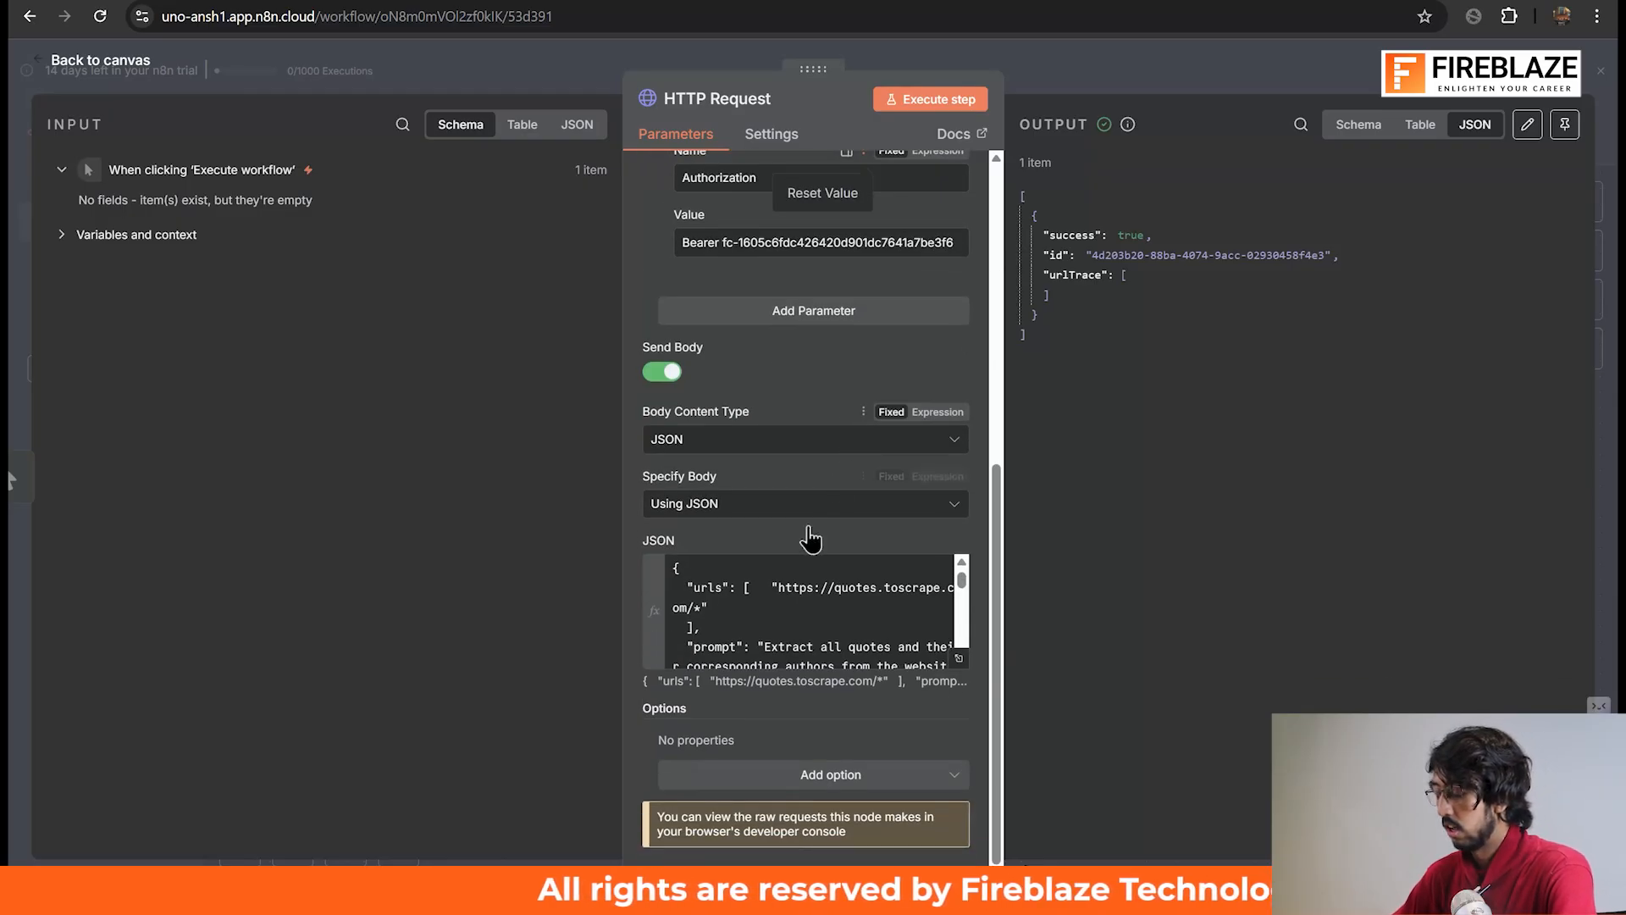
{"action": "scroll", "coordinate": [810, 536], "scroll_direction": "up", "scroll_amount": 7}
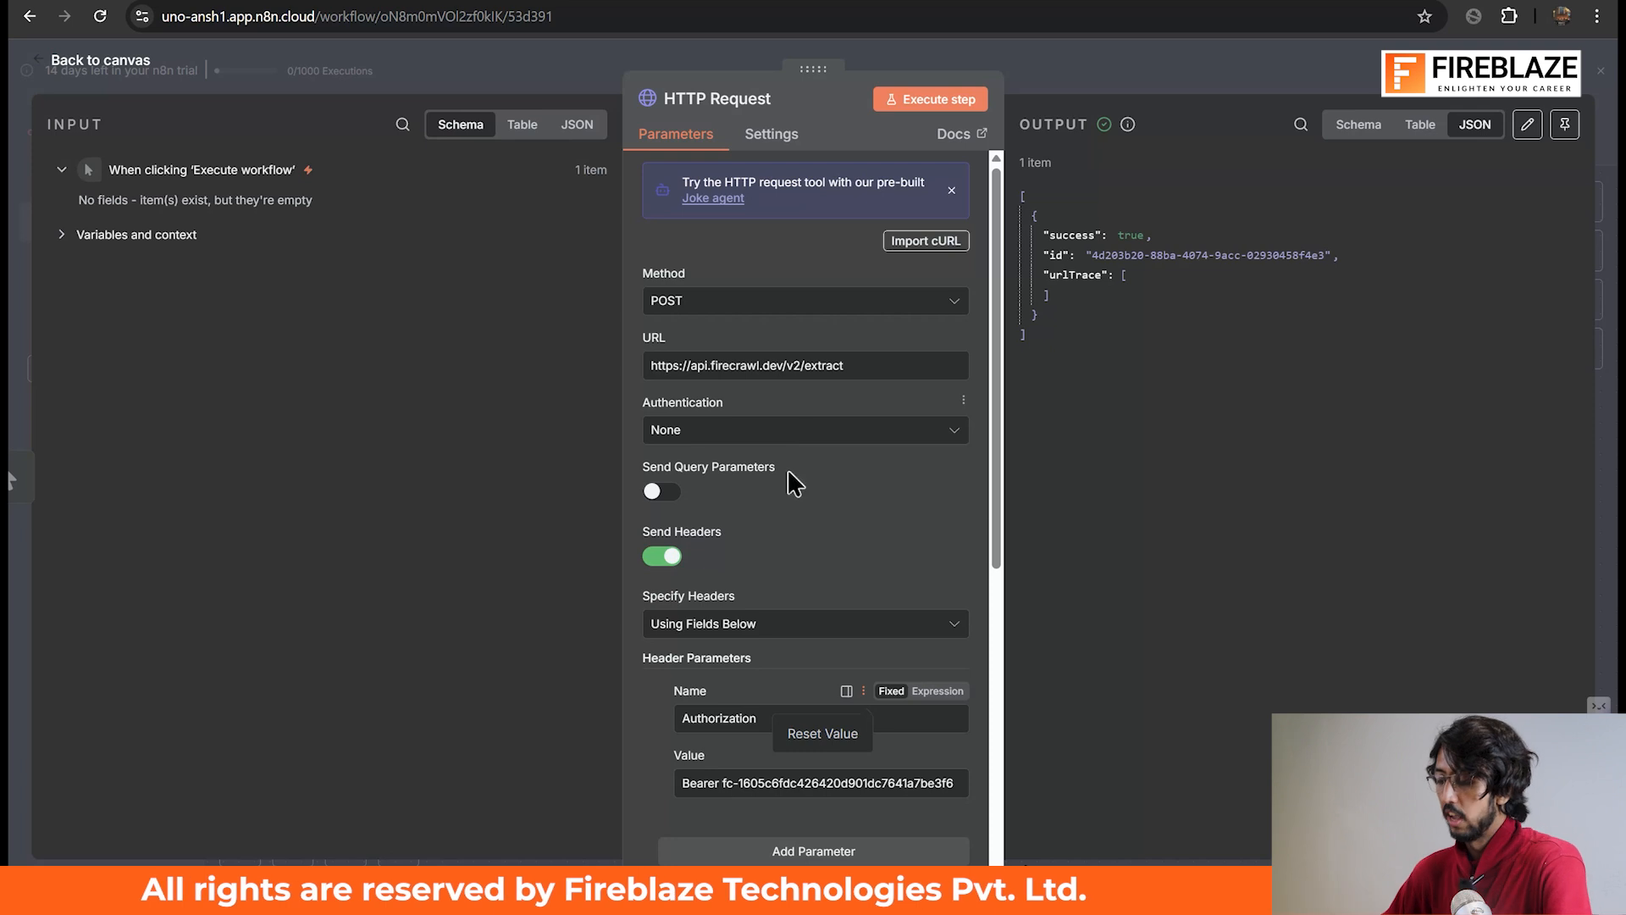
{"action": "scroll", "coordinate": [792, 483], "scroll_direction": "down", "scroll_amount": 3}
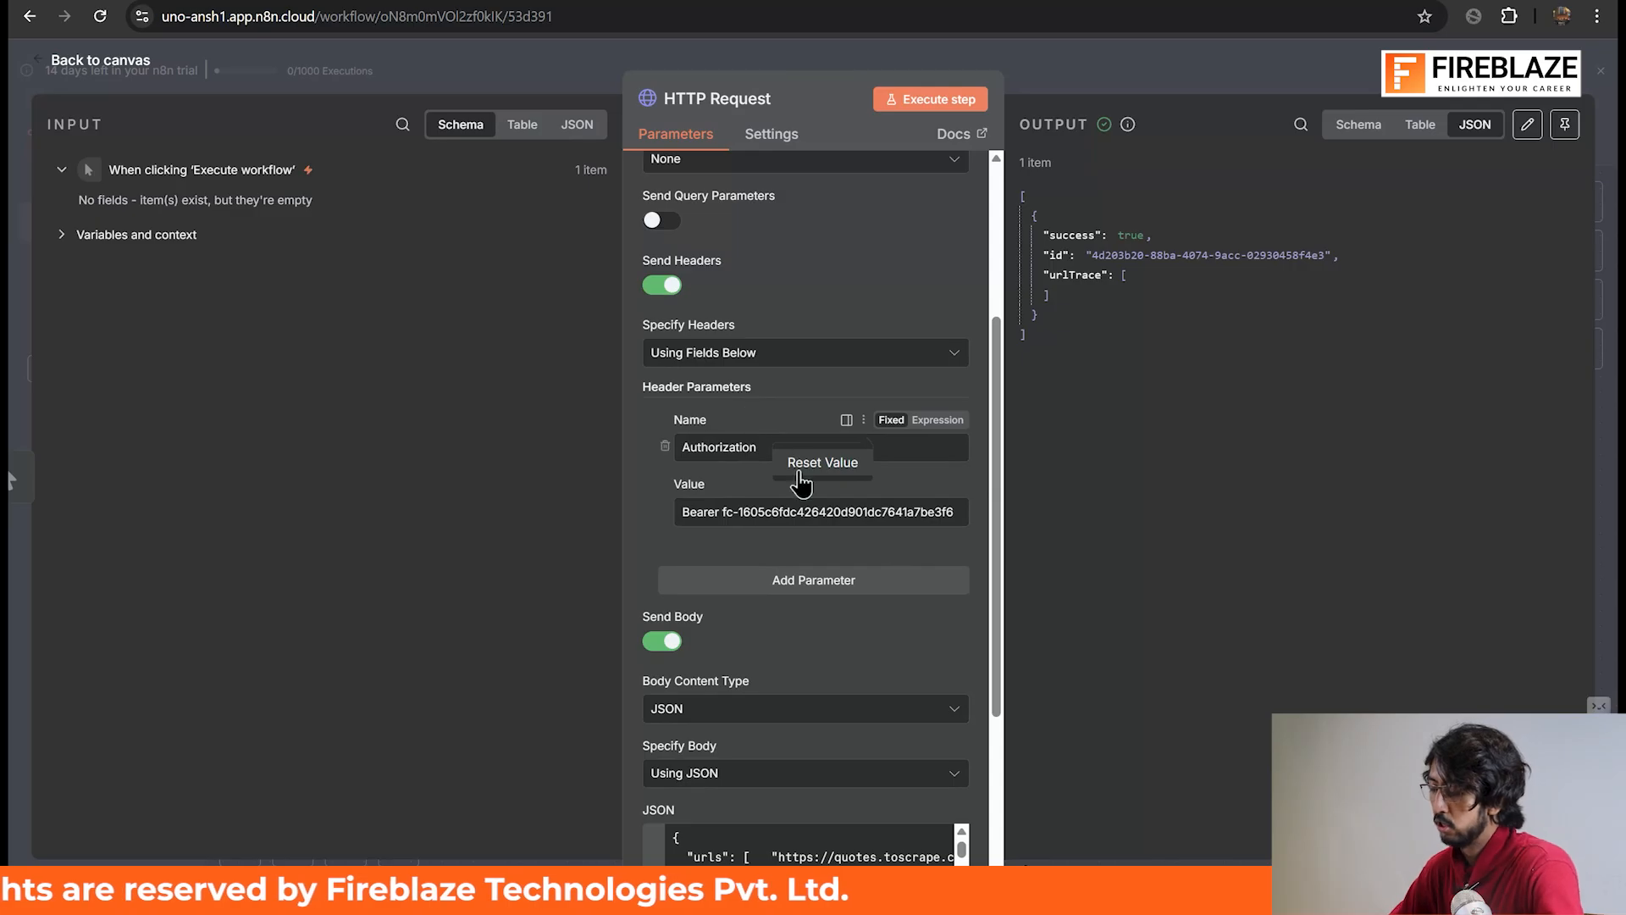
{"action": "left_click", "coordinate": [925, 97]}
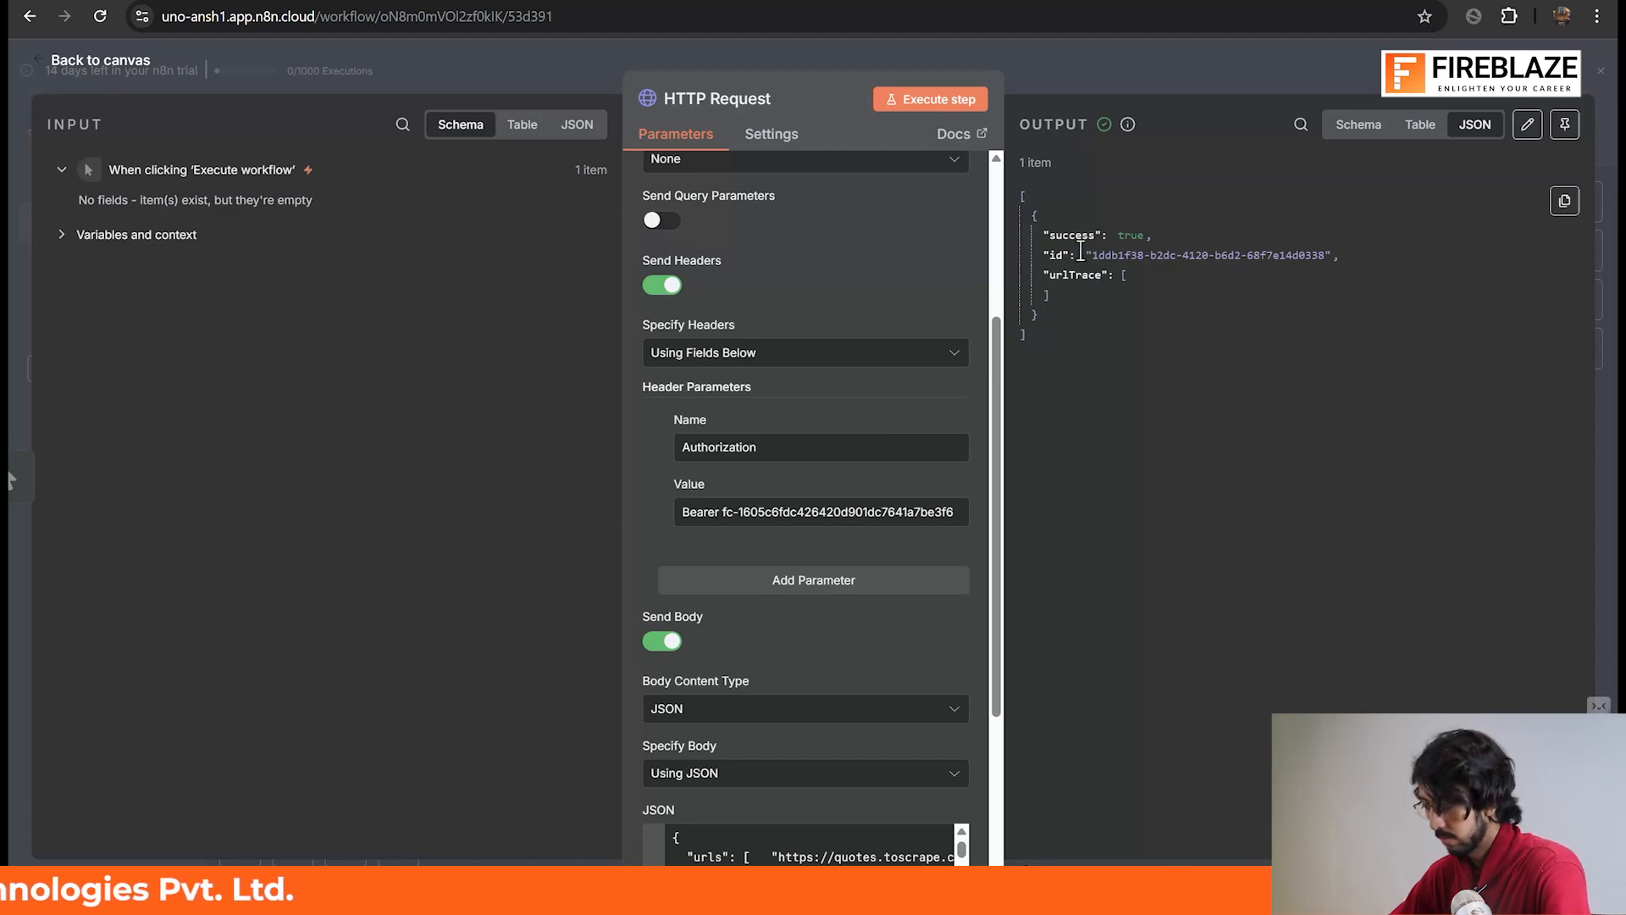
- Examine the success and id fields in the HTTP Request node's JSON output and return to the workflow canvas
{"action": "left_click_drag", "start_coordinate": [1081, 261], "coordinate": [1158, 254]}
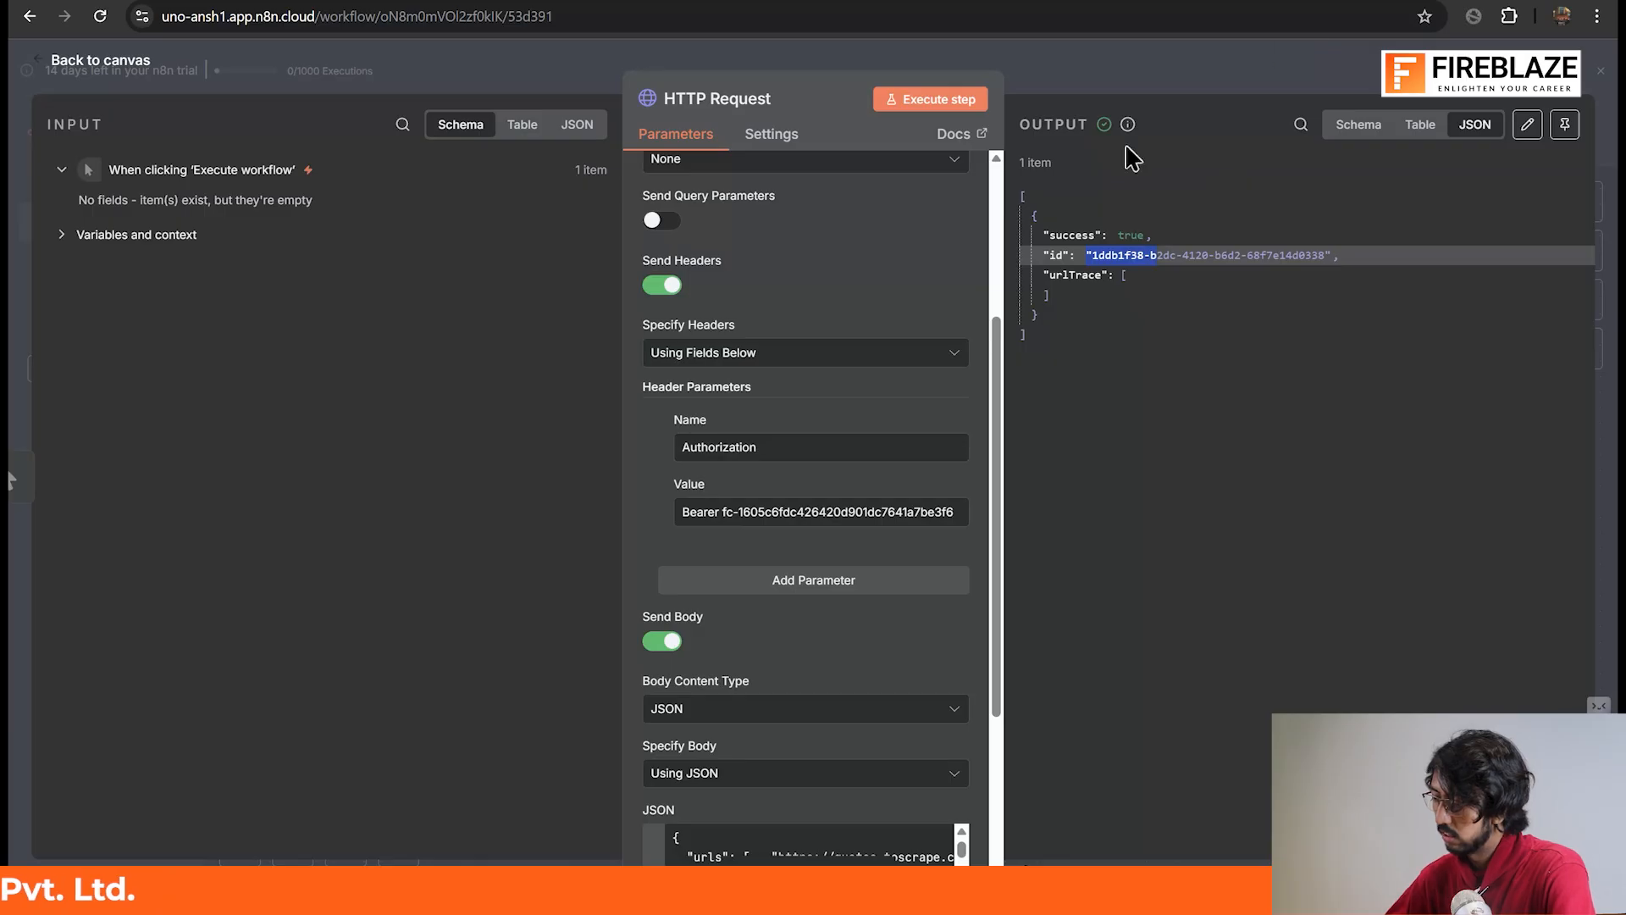
{"action": "left_click", "coordinate": [1043, 240]}
{"action": "left_click_drag", "start_coordinate": [1043, 236], "coordinate": [1154, 237]}
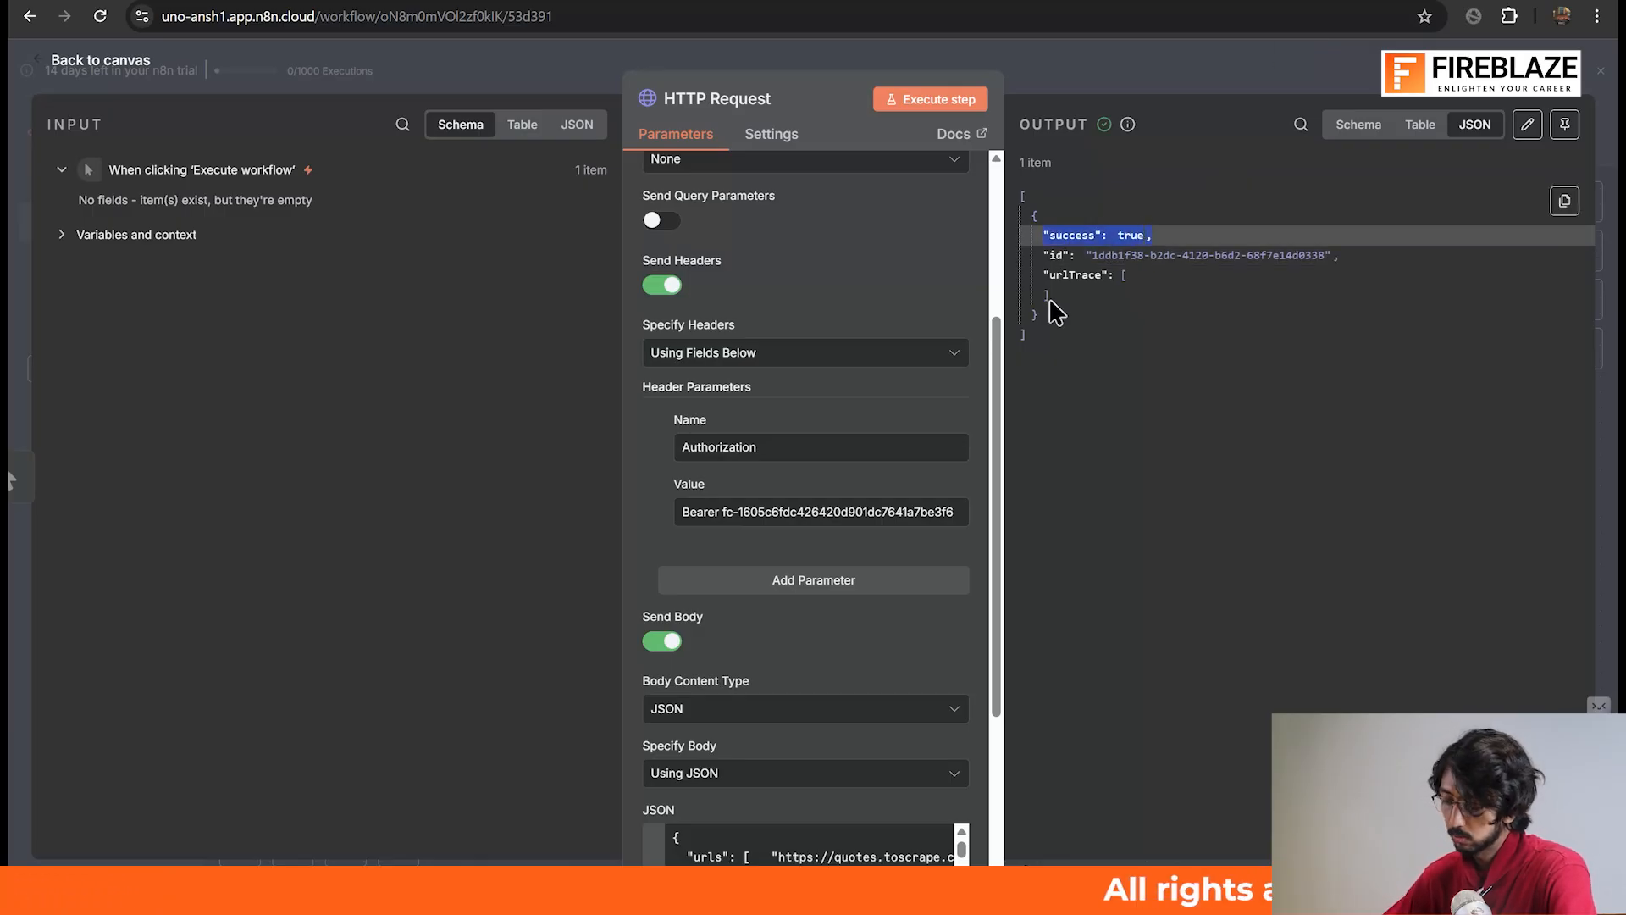
{"action": "scroll", "coordinate": [847, 508], "scroll_direction": "down", "scroll_amount": 3}
{"action": "left_click_drag", "start_coordinate": [1045, 254], "coordinate": [1354, 261]}
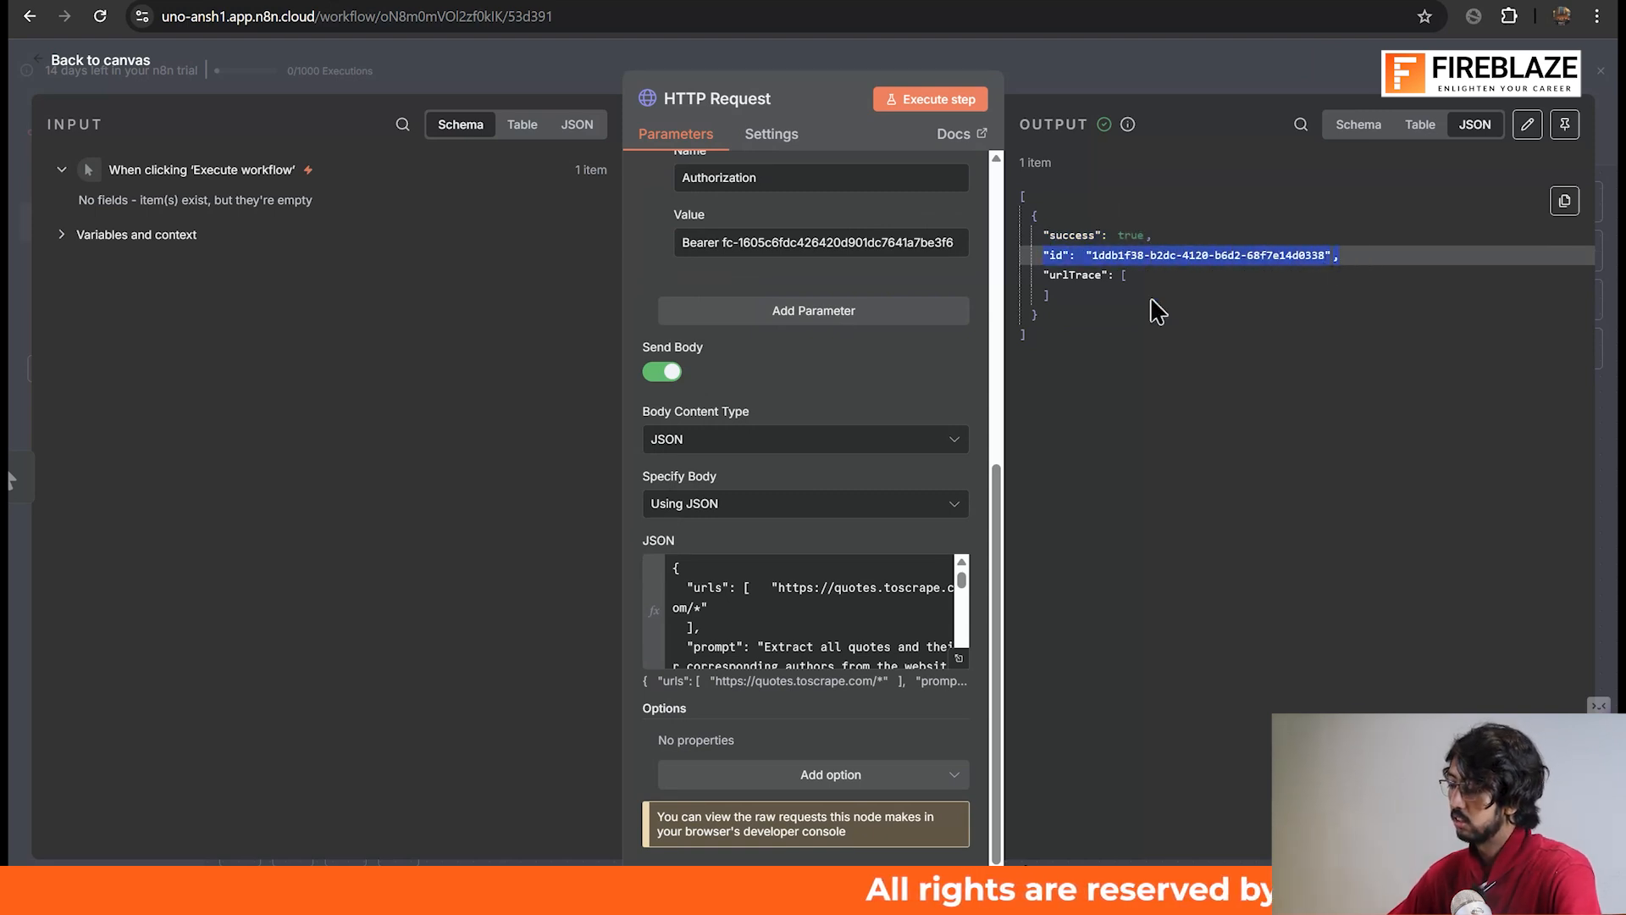
{"action": "left_click", "coordinate": [1076, 75]}
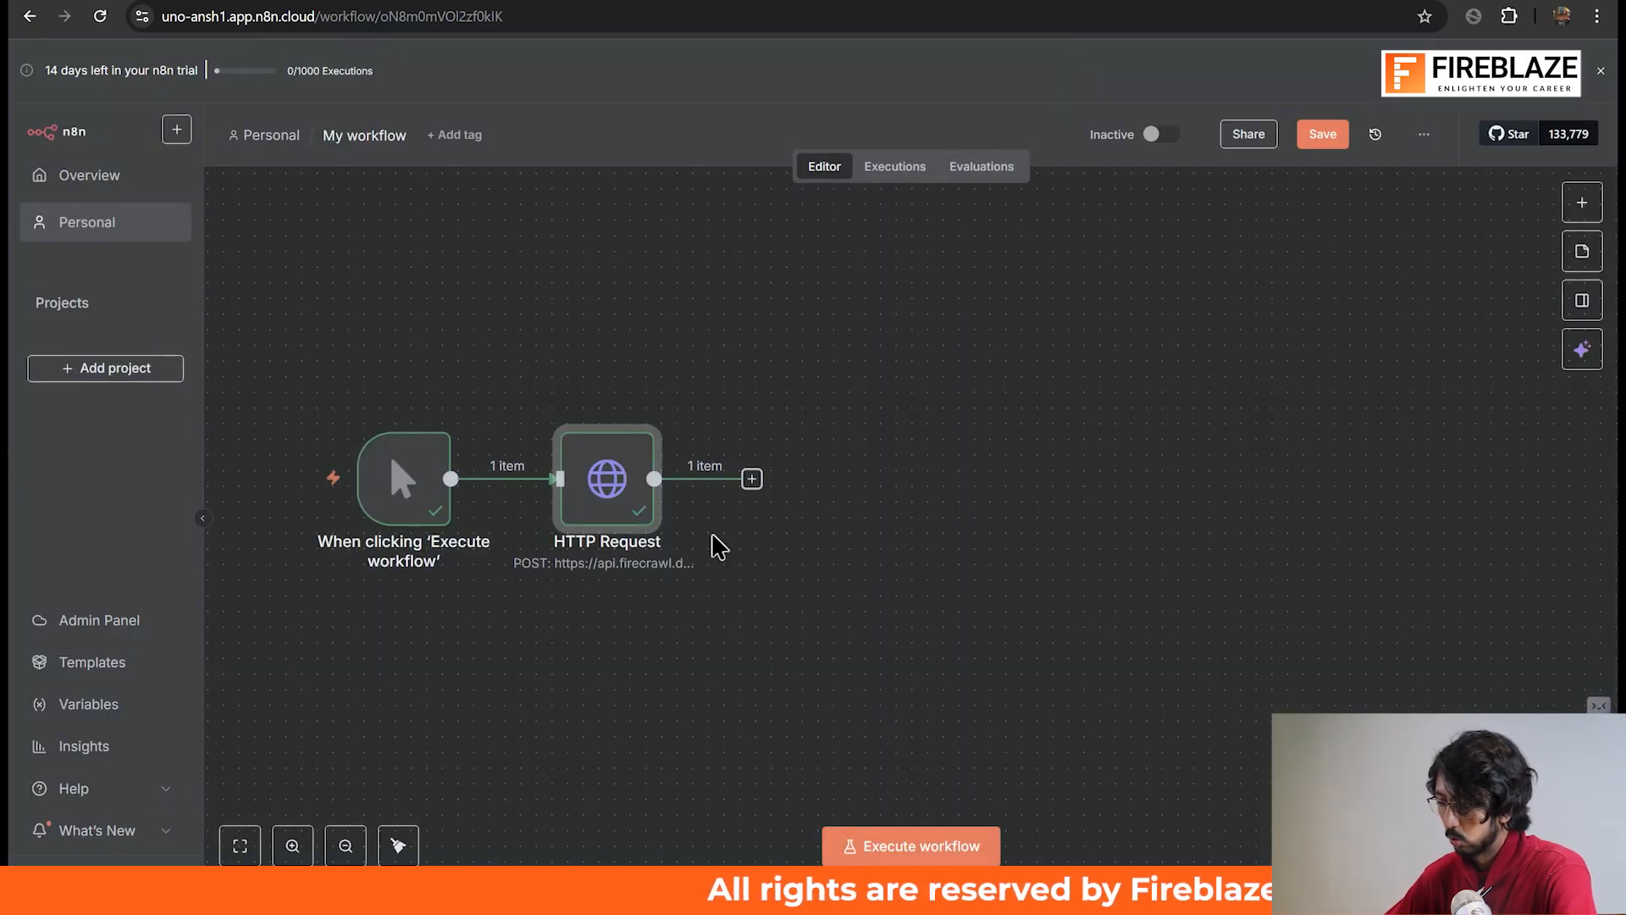
{"action": "scroll", "coordinate": [716, 544], "scroll_direction": "left", "scroll_amount": 3}
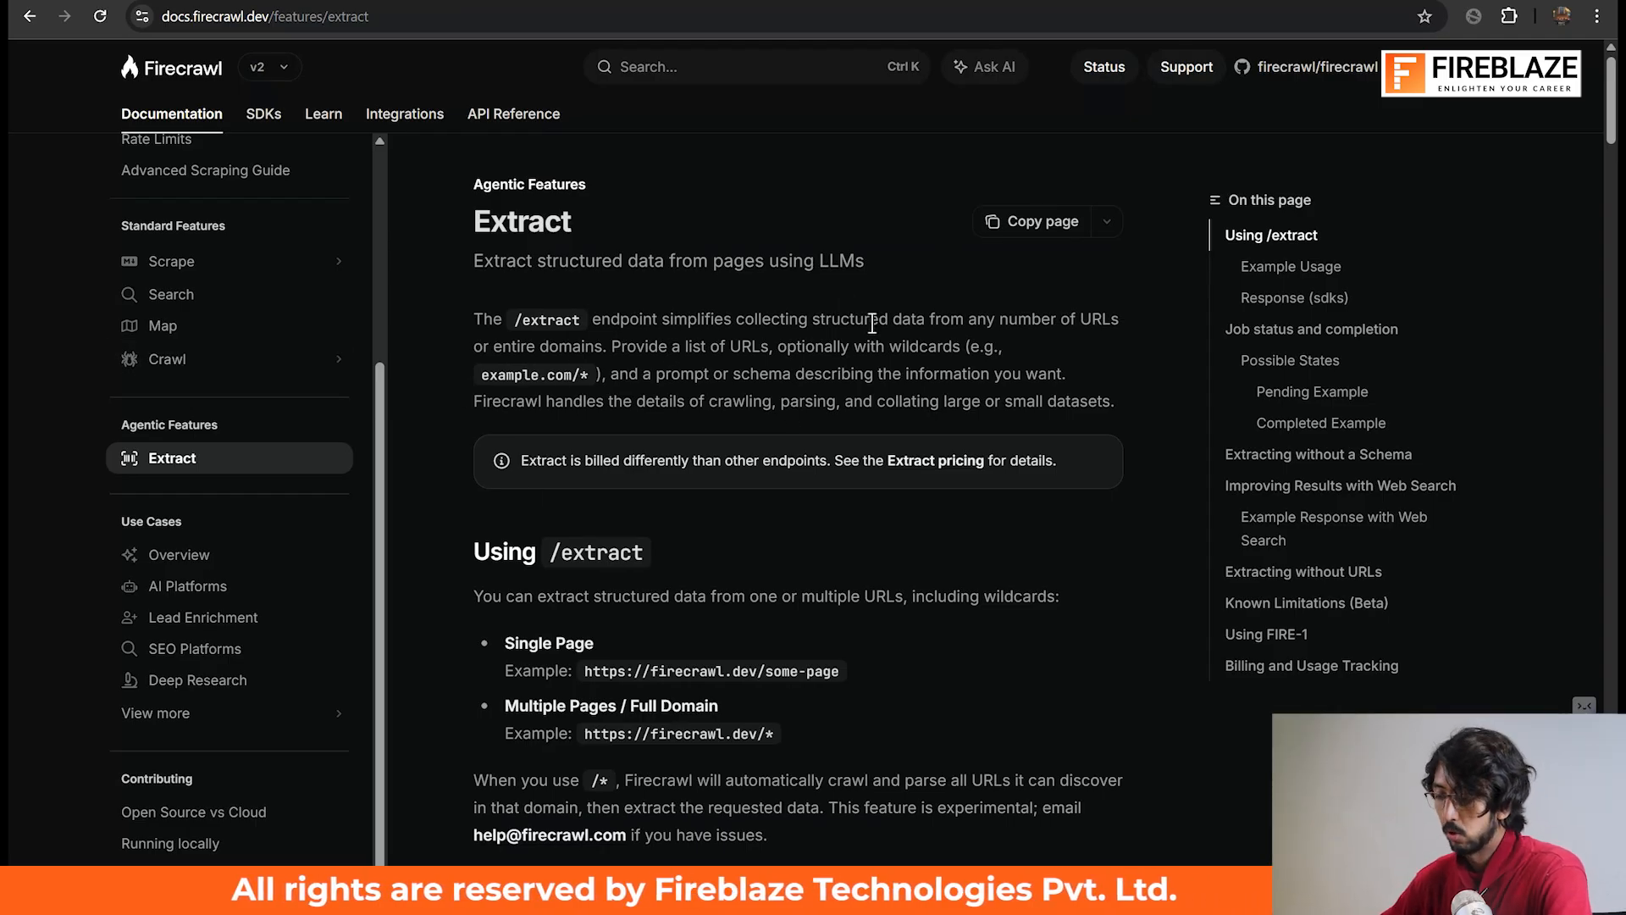
- Switch to the Firecrawl Extract documentation and copy the cURL example for checking a job's status under "Job status and completion"
{"action": "scroll", "coordinate": [871, 324], "scroll_direction": "down", "scroll_amount": 1}
{"action": "scroll", "coordinate": [871, 324], "scroll_direction": "down", "scroll_amount": 6}
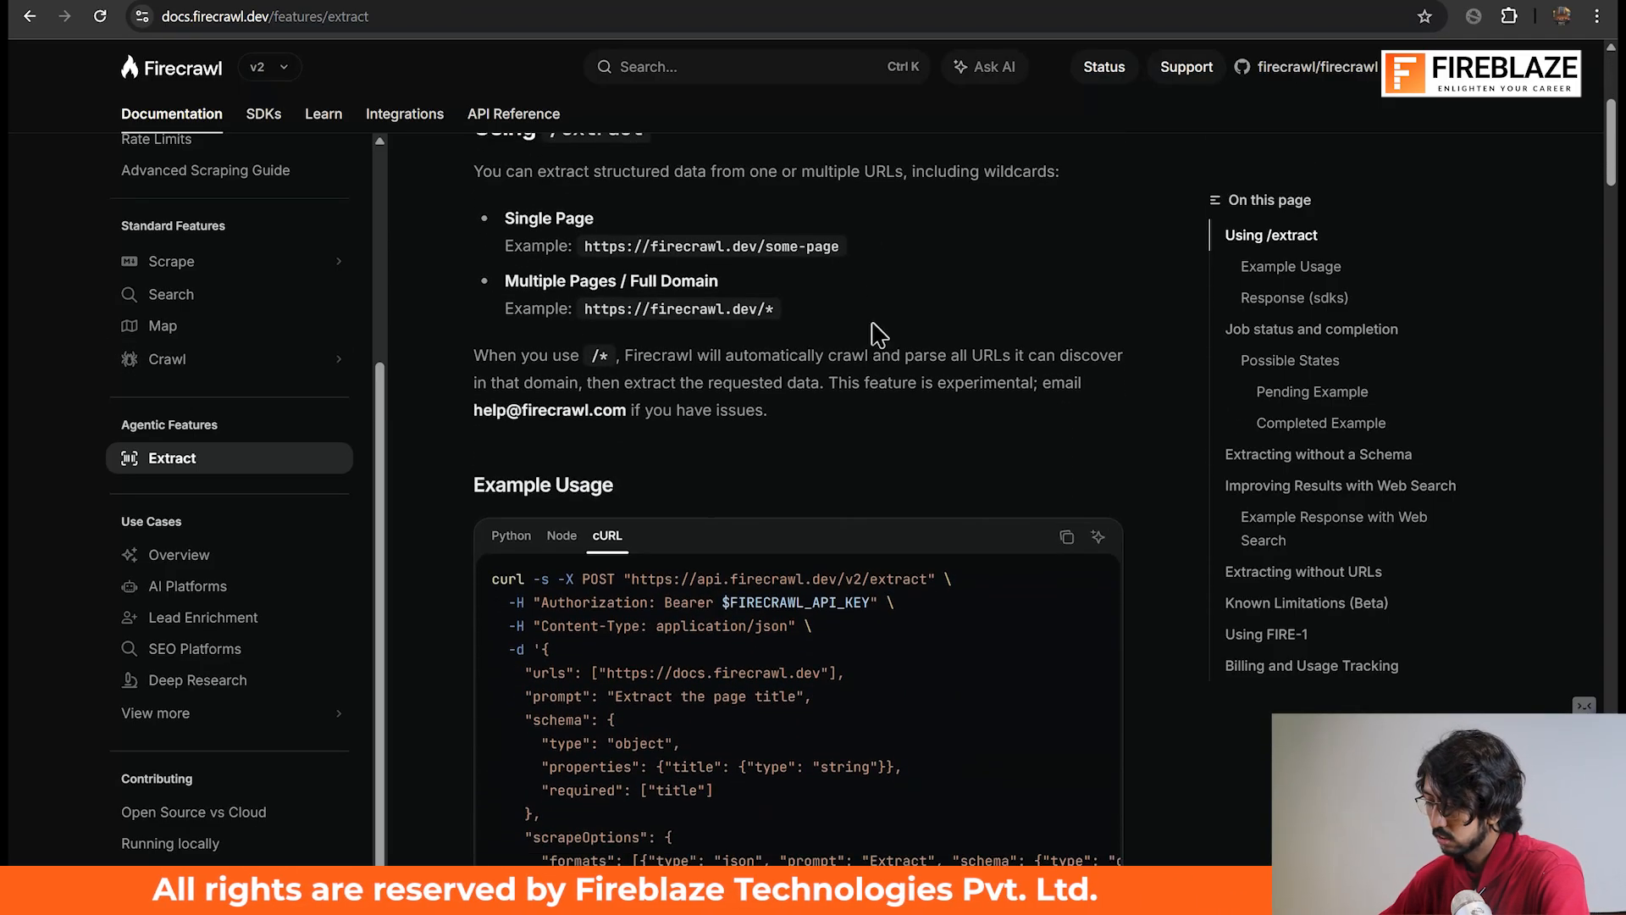
{"action": "scroll", "coordinate": [878, 334], "scroll_direction": "down", "scroll_amount": 1}
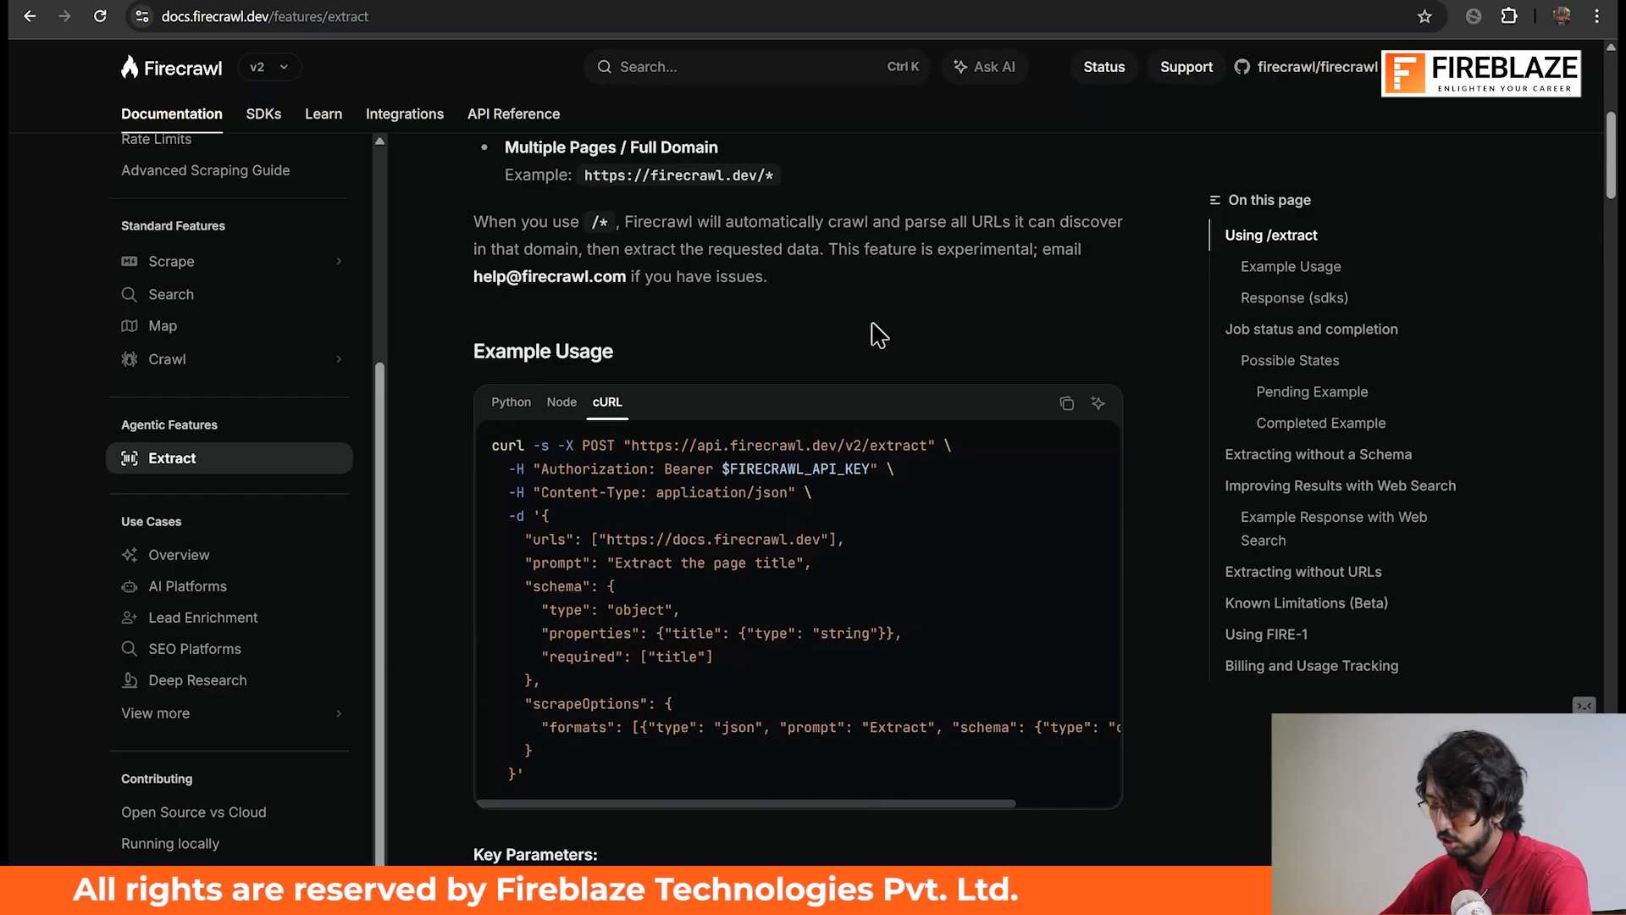
{"action": "scroll", "coordinate": [877, 335], "scroll_direction": "down", "scroll_amount": 5}
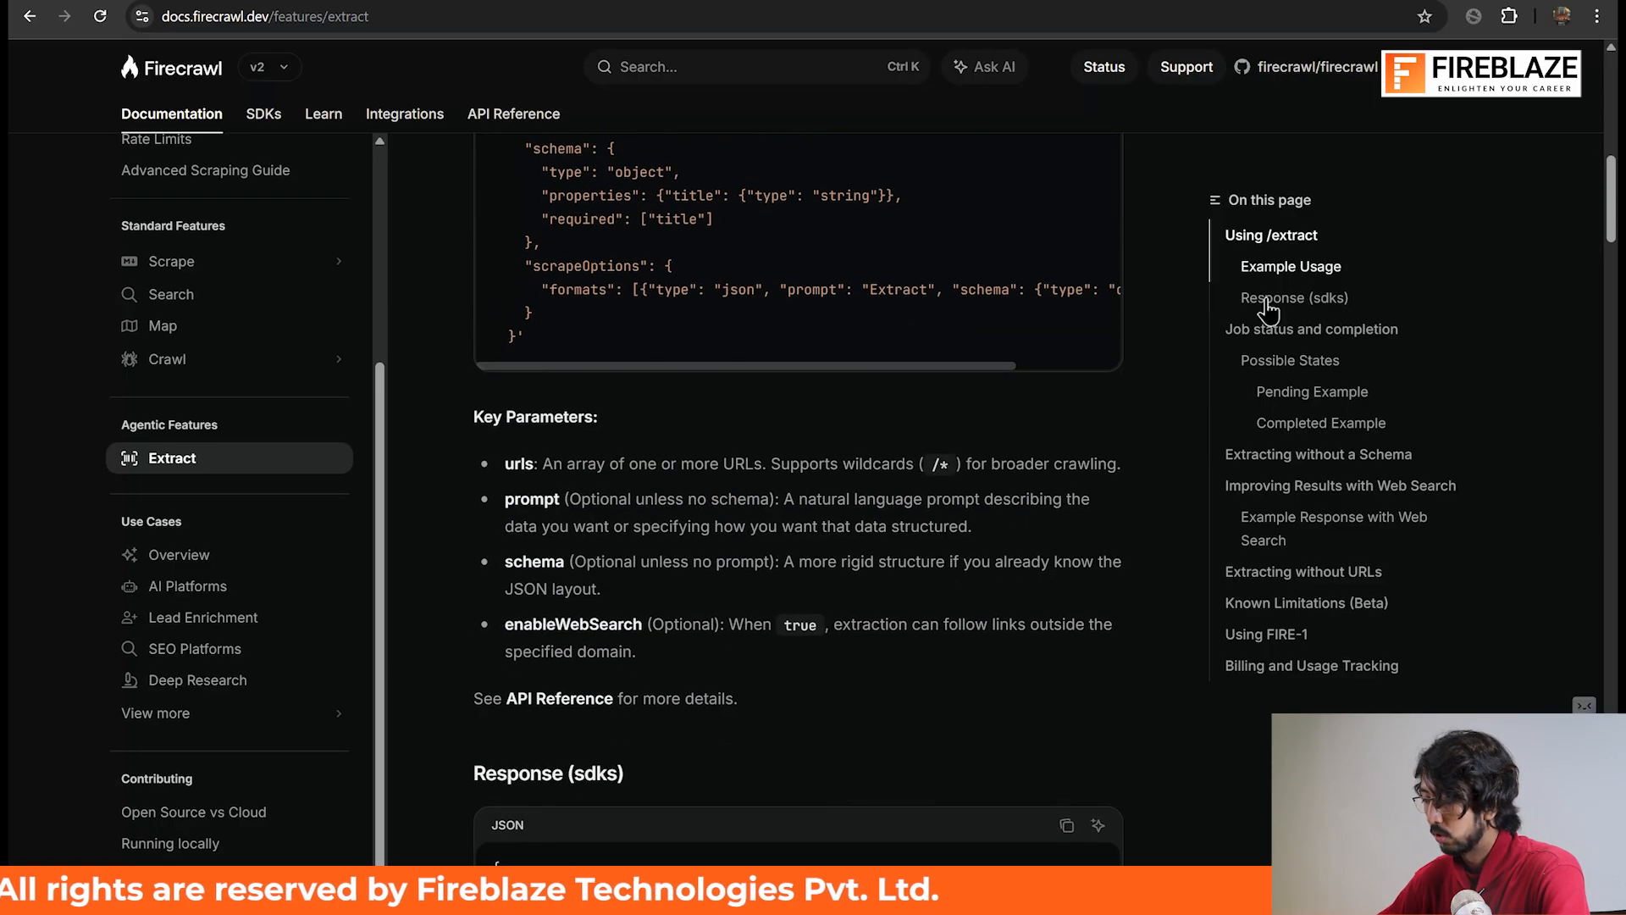
{"action": "left_click", "coordinate": [1329, 333]}
{"action": "scroll", "coordinate": [1093, 457], "scroll_direction": "down", "scroll_amount": 4}
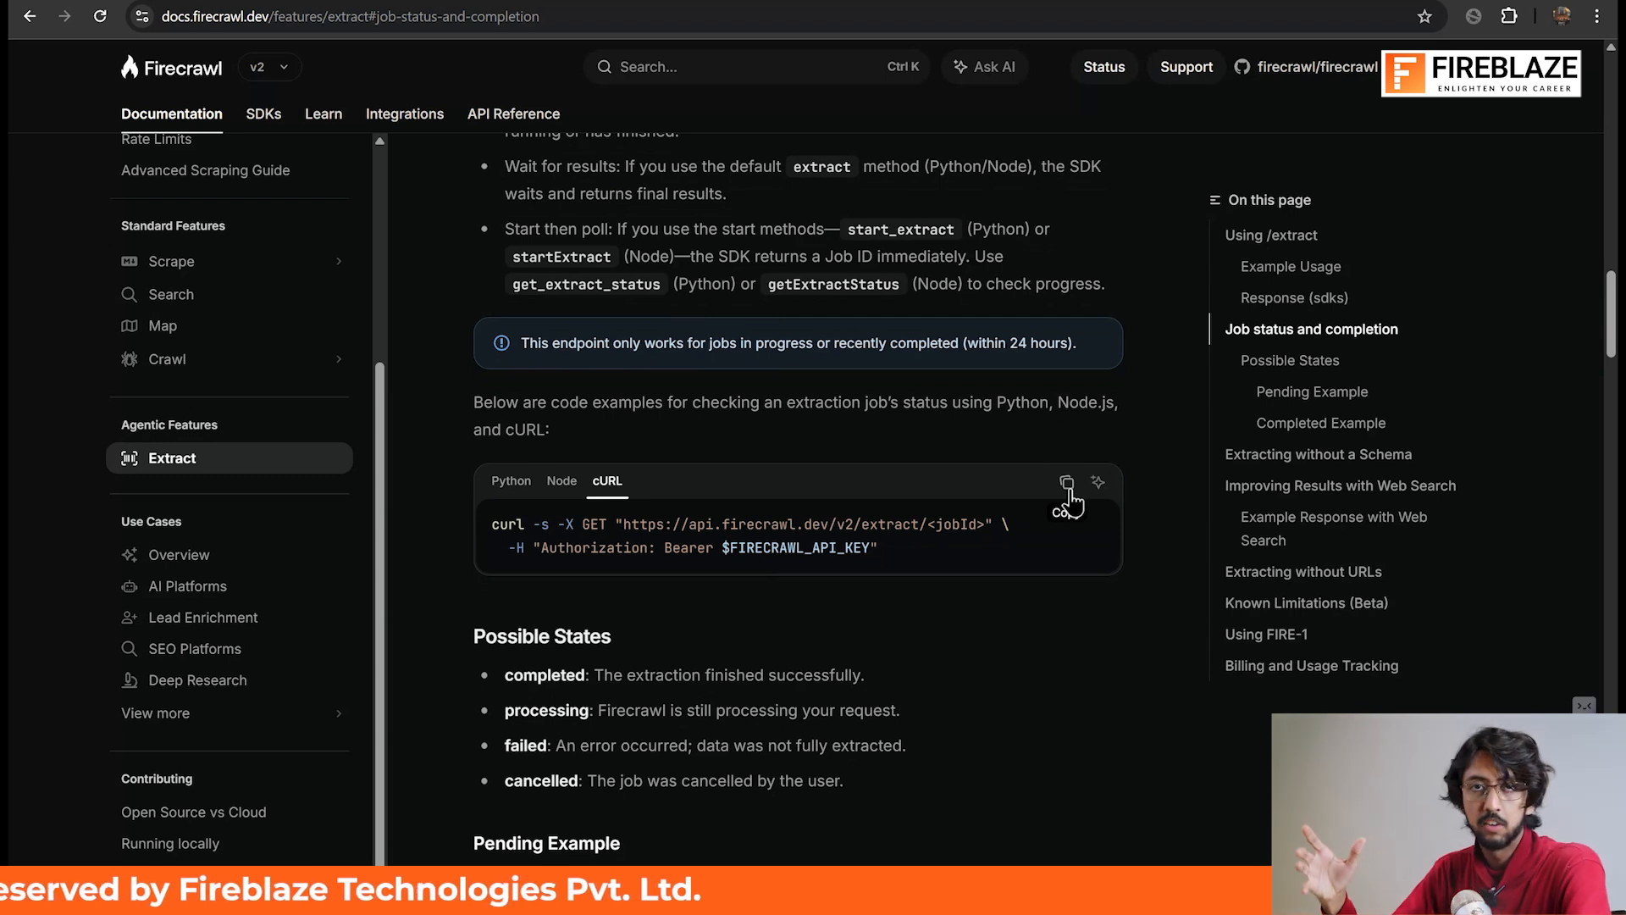
{"action": "left_click", "coordinate": [1067, 484]}
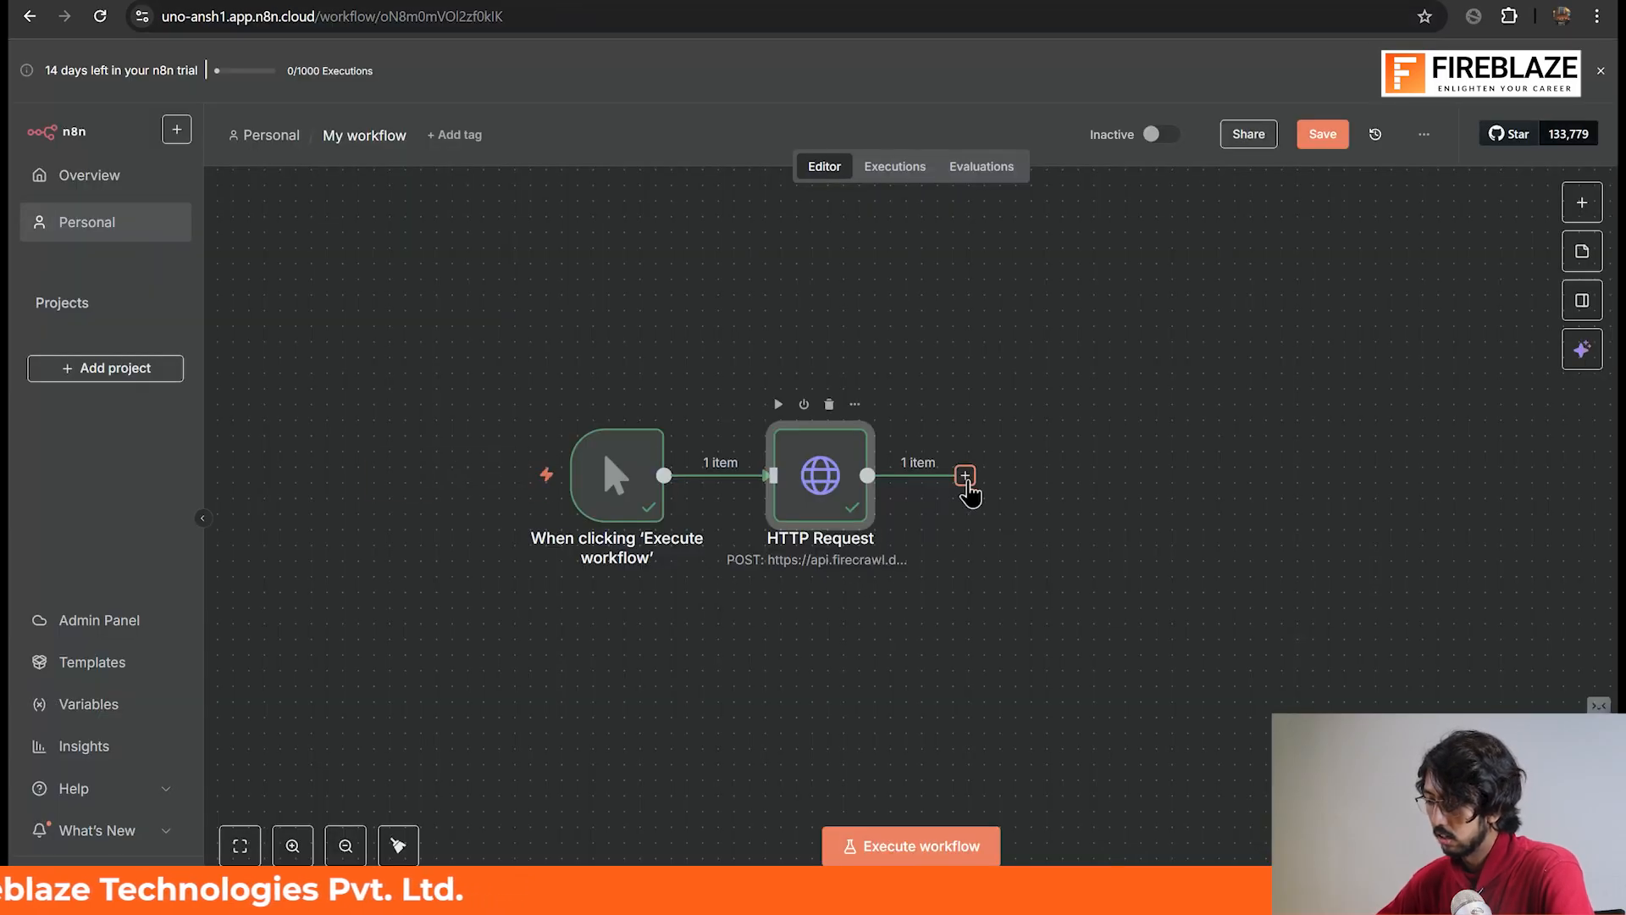
- Back in the n8n workflow, add a second HTTP Request node after the existing HTTP Request node
{"action": "left_click", "coordinate": [965, 476]}
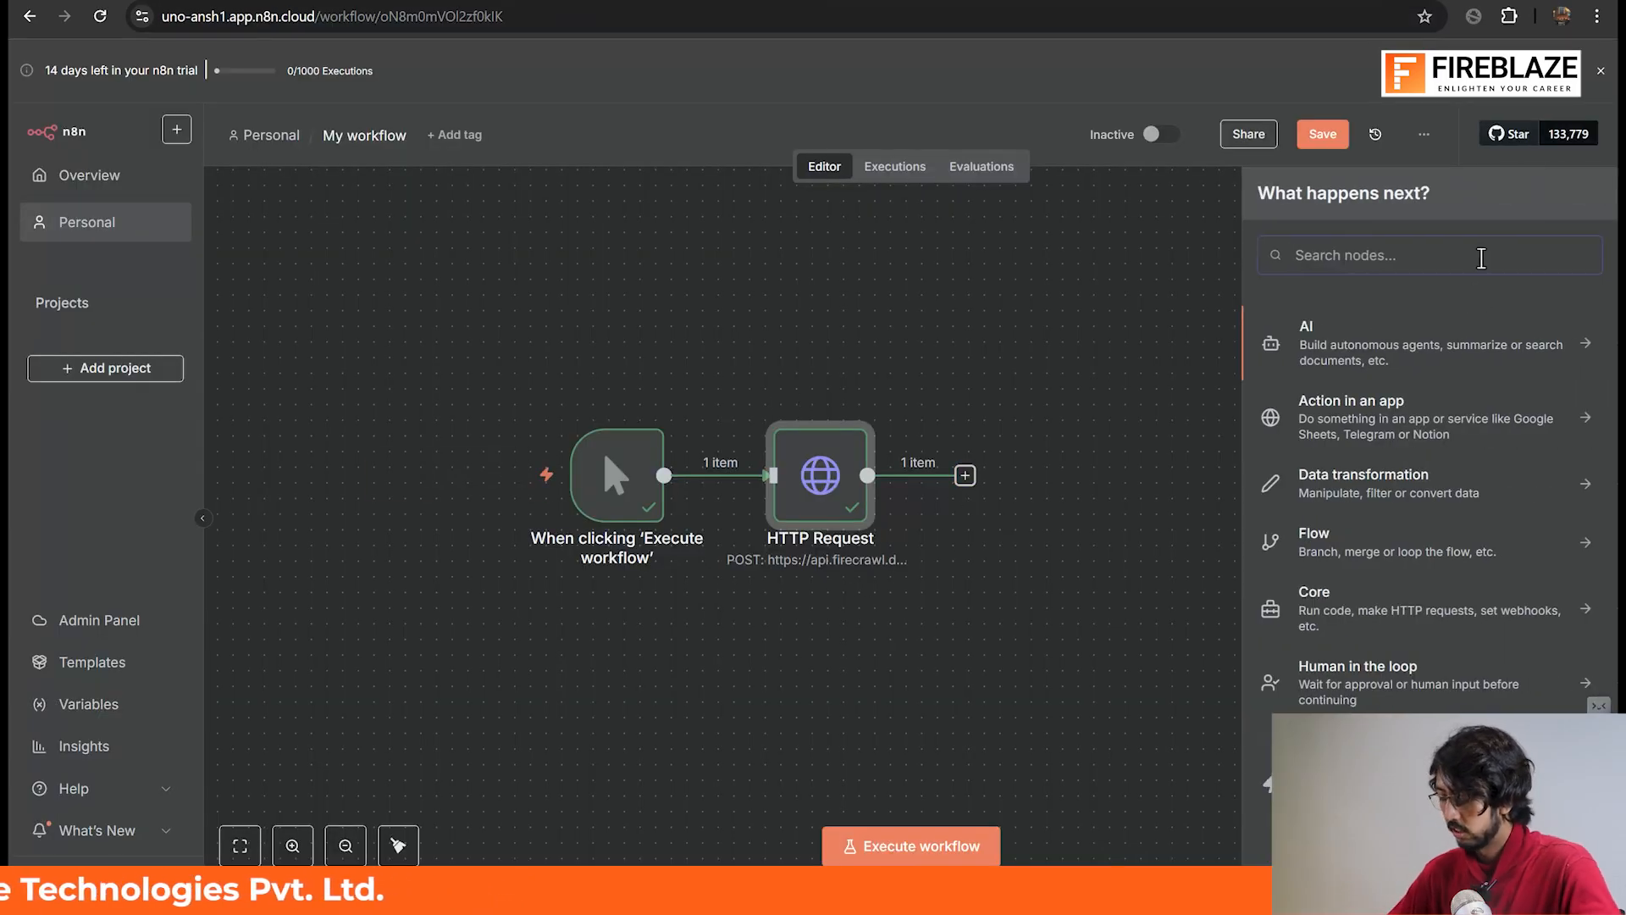
{"action": "type", "text": "http requ"}
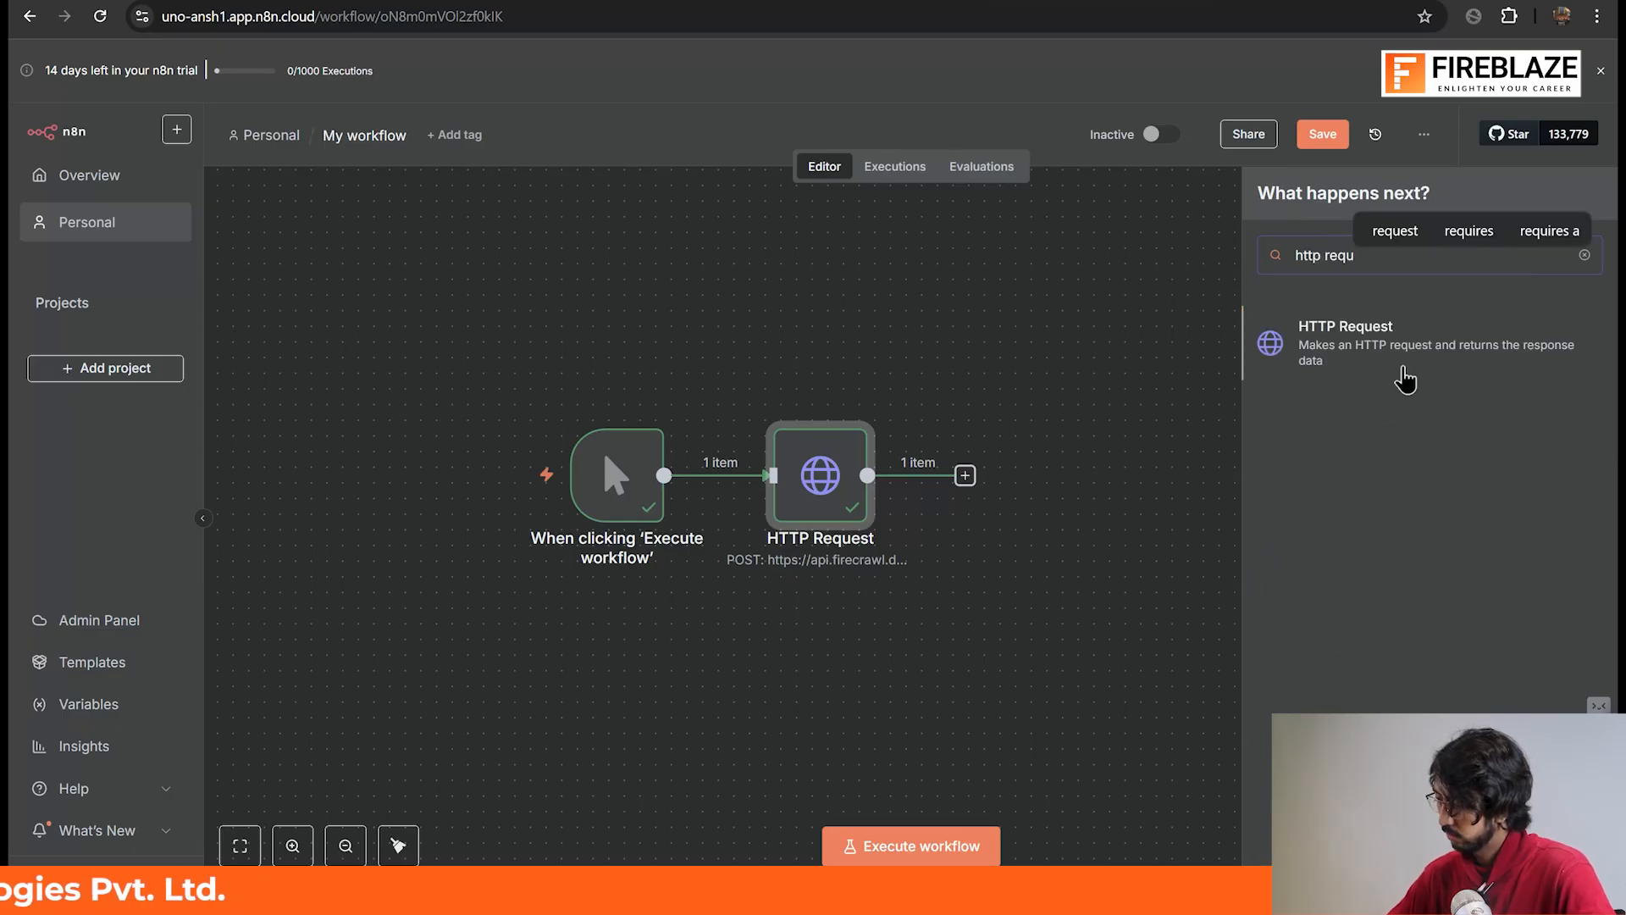
{"action": "left_click", "coordinate": [1356, 348]}
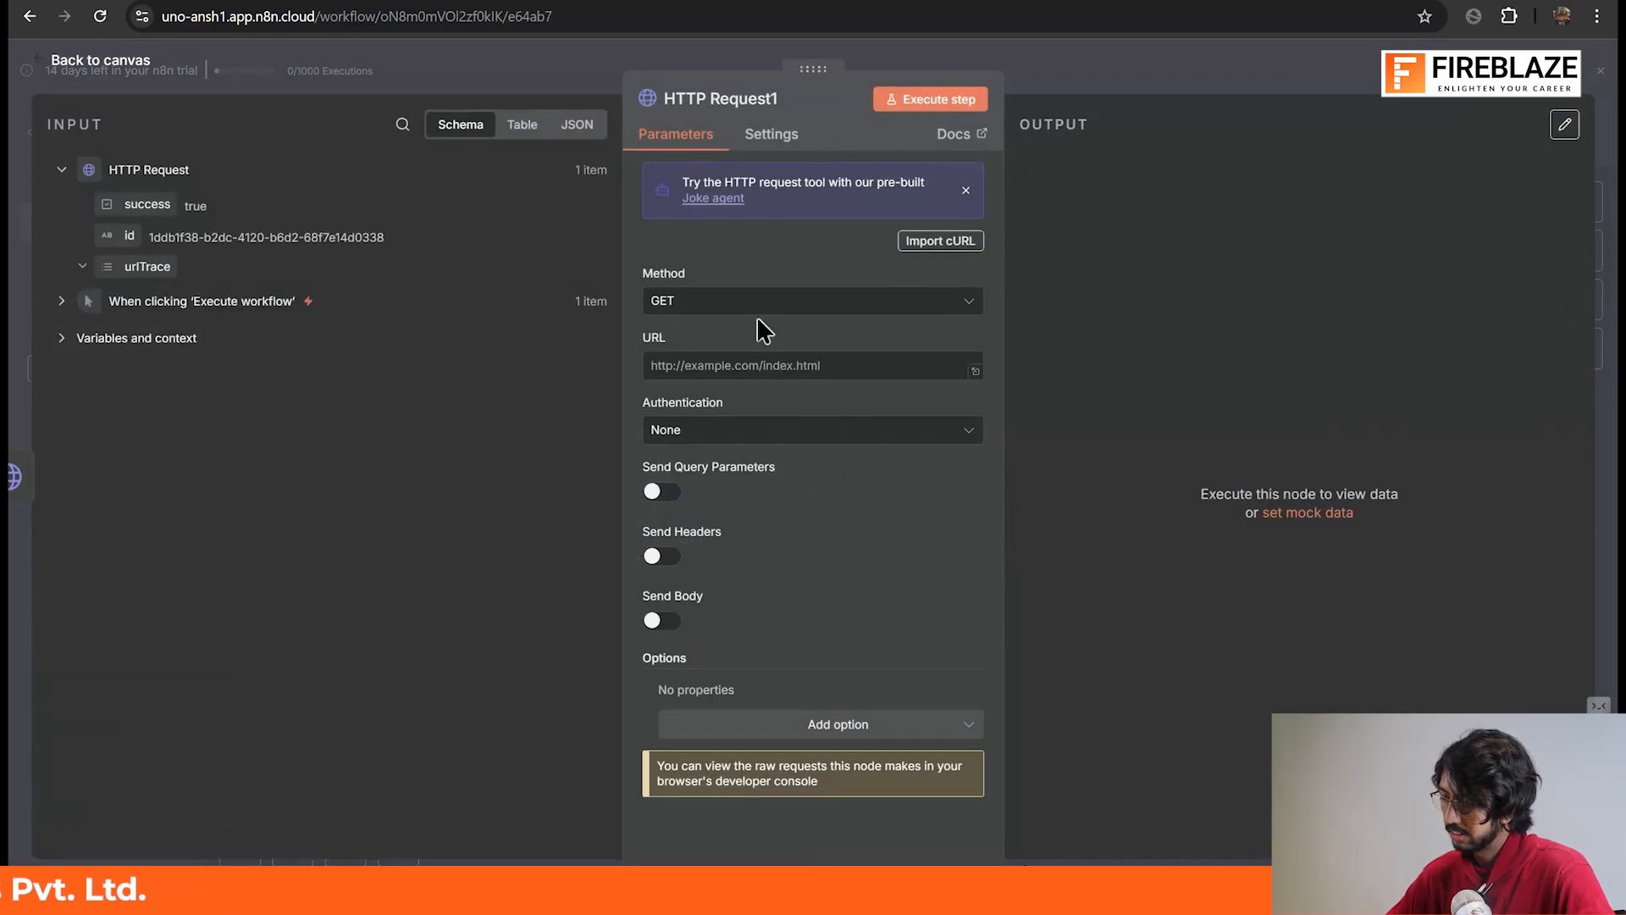
{"action": "left_click", "coordinate": [938, 242]}
{"action": "key", "text": "ctrl+v"}
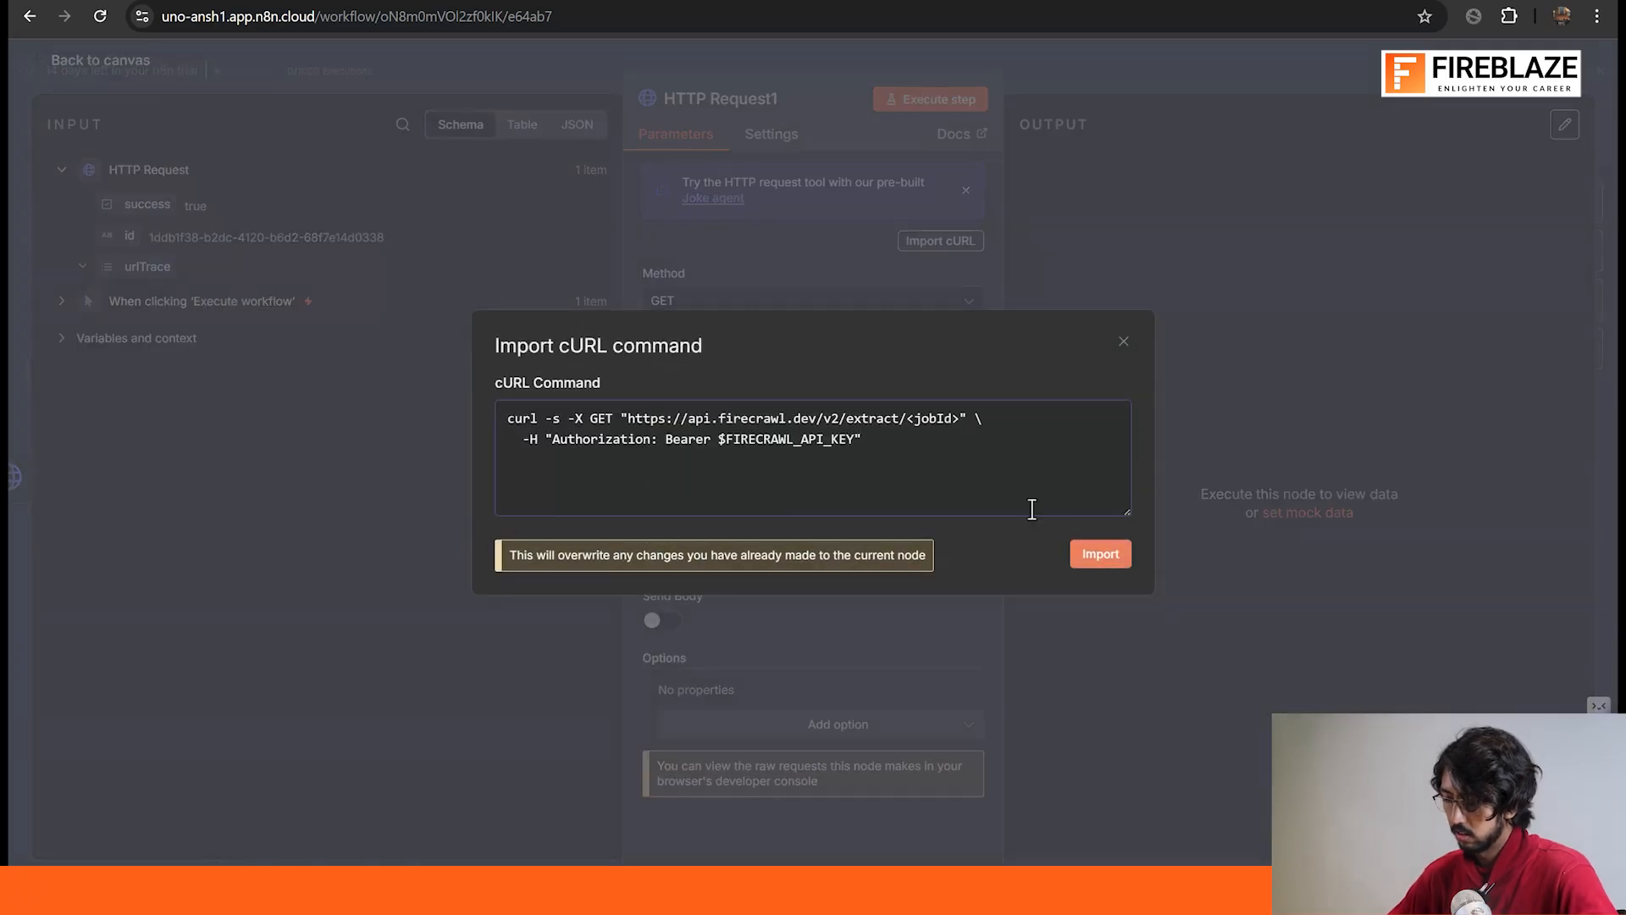
{"action": "left_click", "coordinate": [1101, 555]}
- Replace the $FIRECRAWL_API_KEY placeholder after "Bearer" in the Authorization header with the API key copied from Firecrawl's API Keys page
{"action": "scroll", "coordinate": [772, 526], "scroll_direction": "down", "scroll_amount": 2}
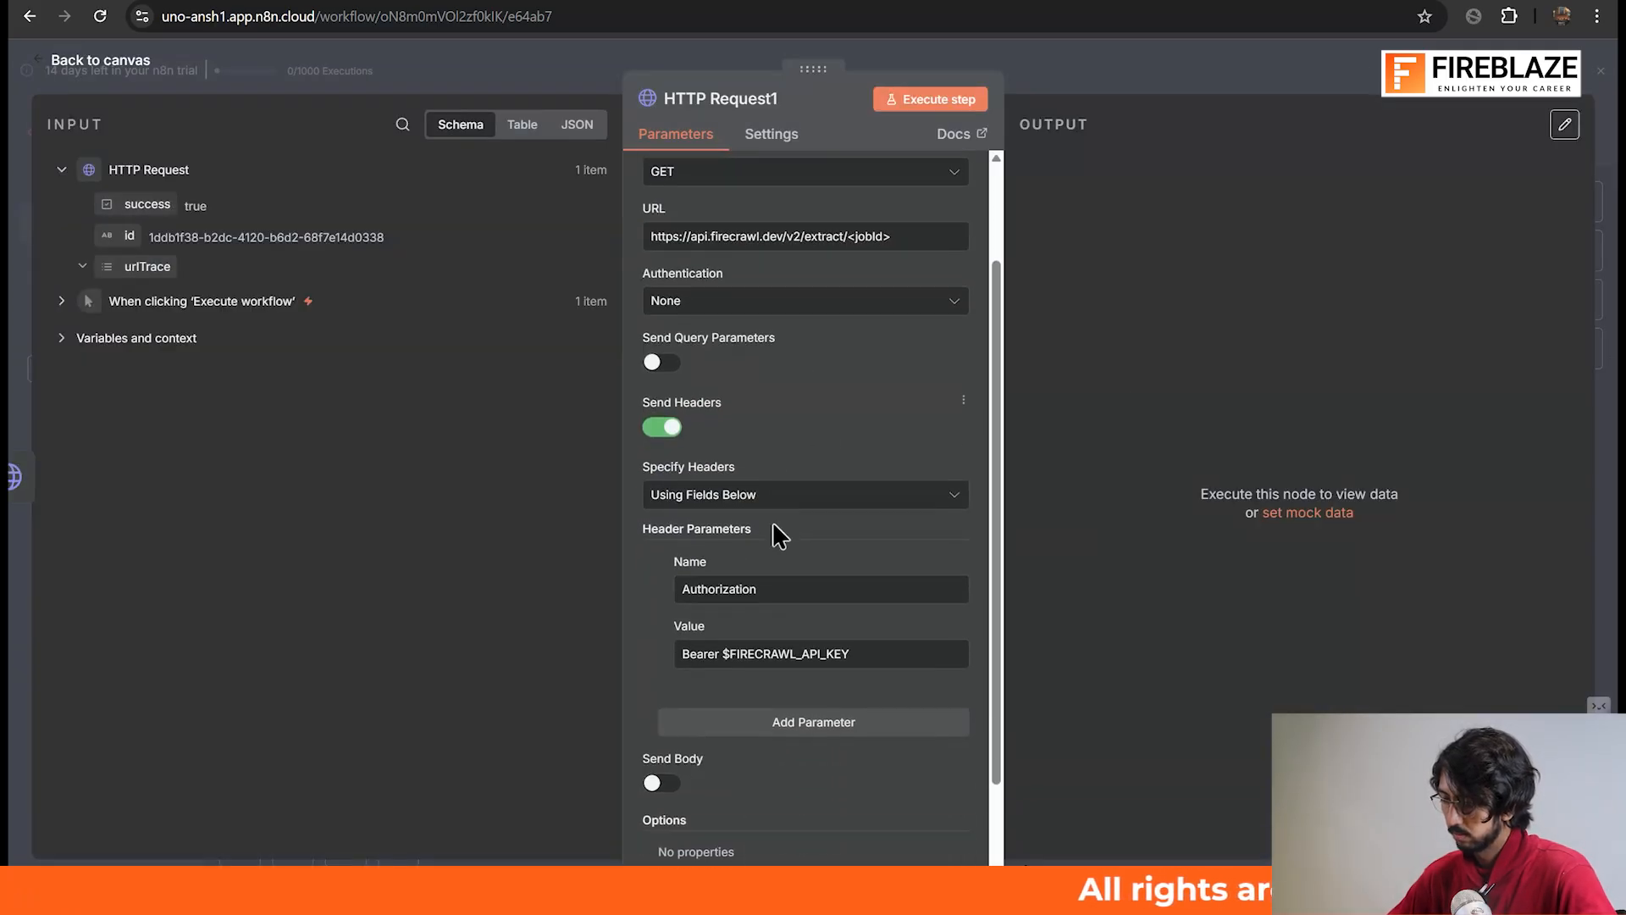
{"action": "left_click", "coordinate": [903, 656]}
{"action": "left_click_drag", "start_coordinate": [908, 651], "coordinate": [717, 649]}
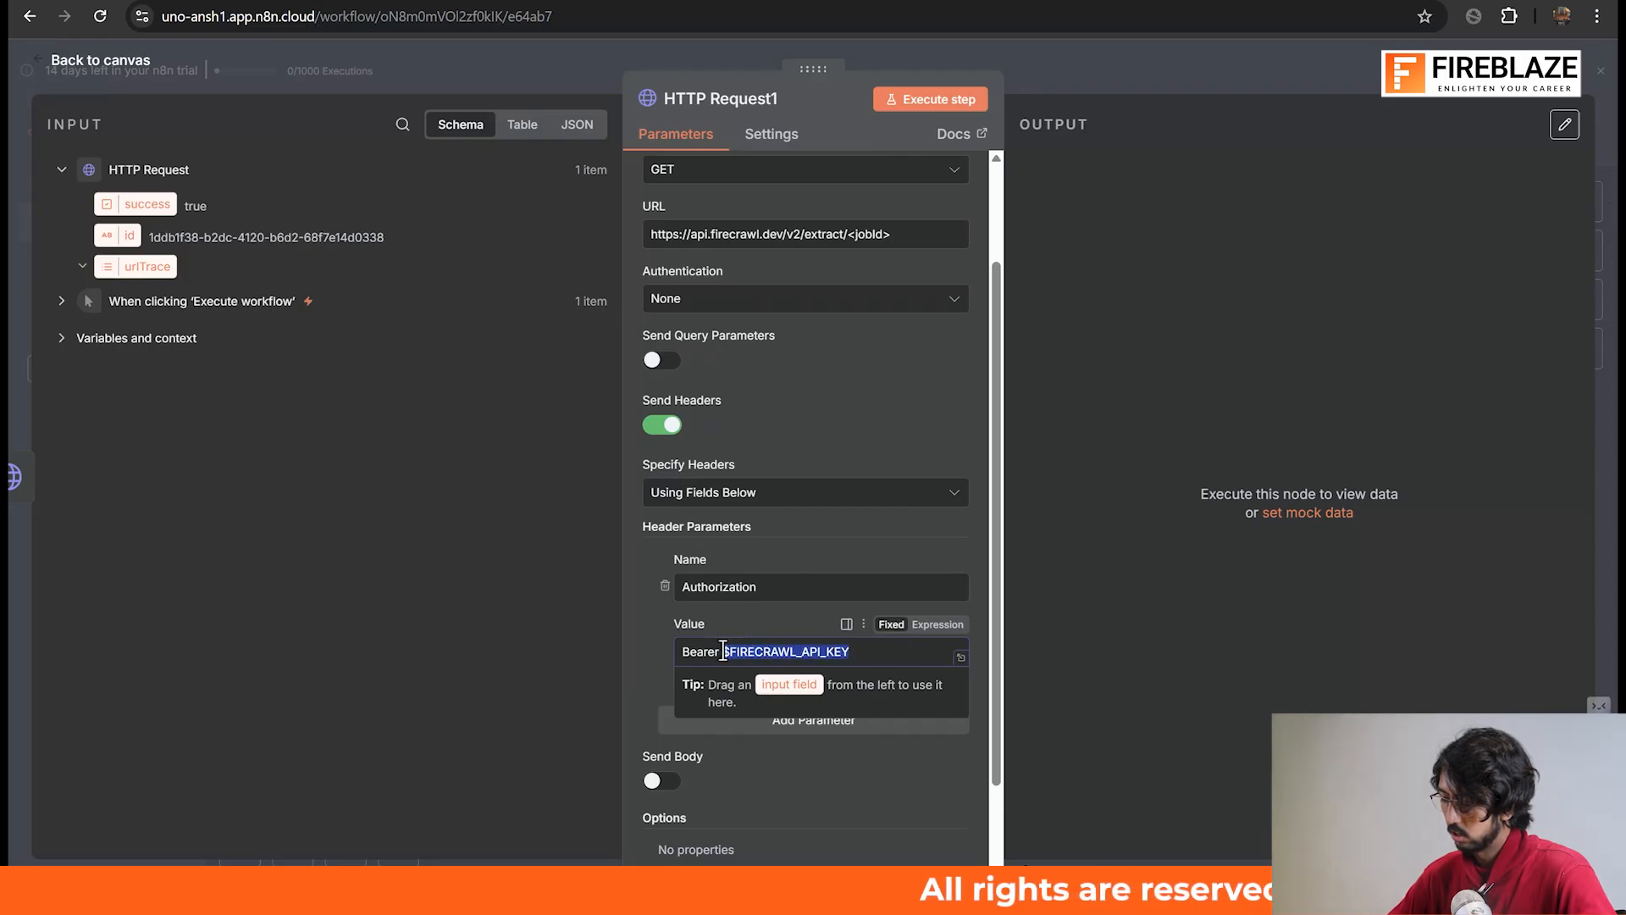
{"action": "key", "text": "BackSpace"}
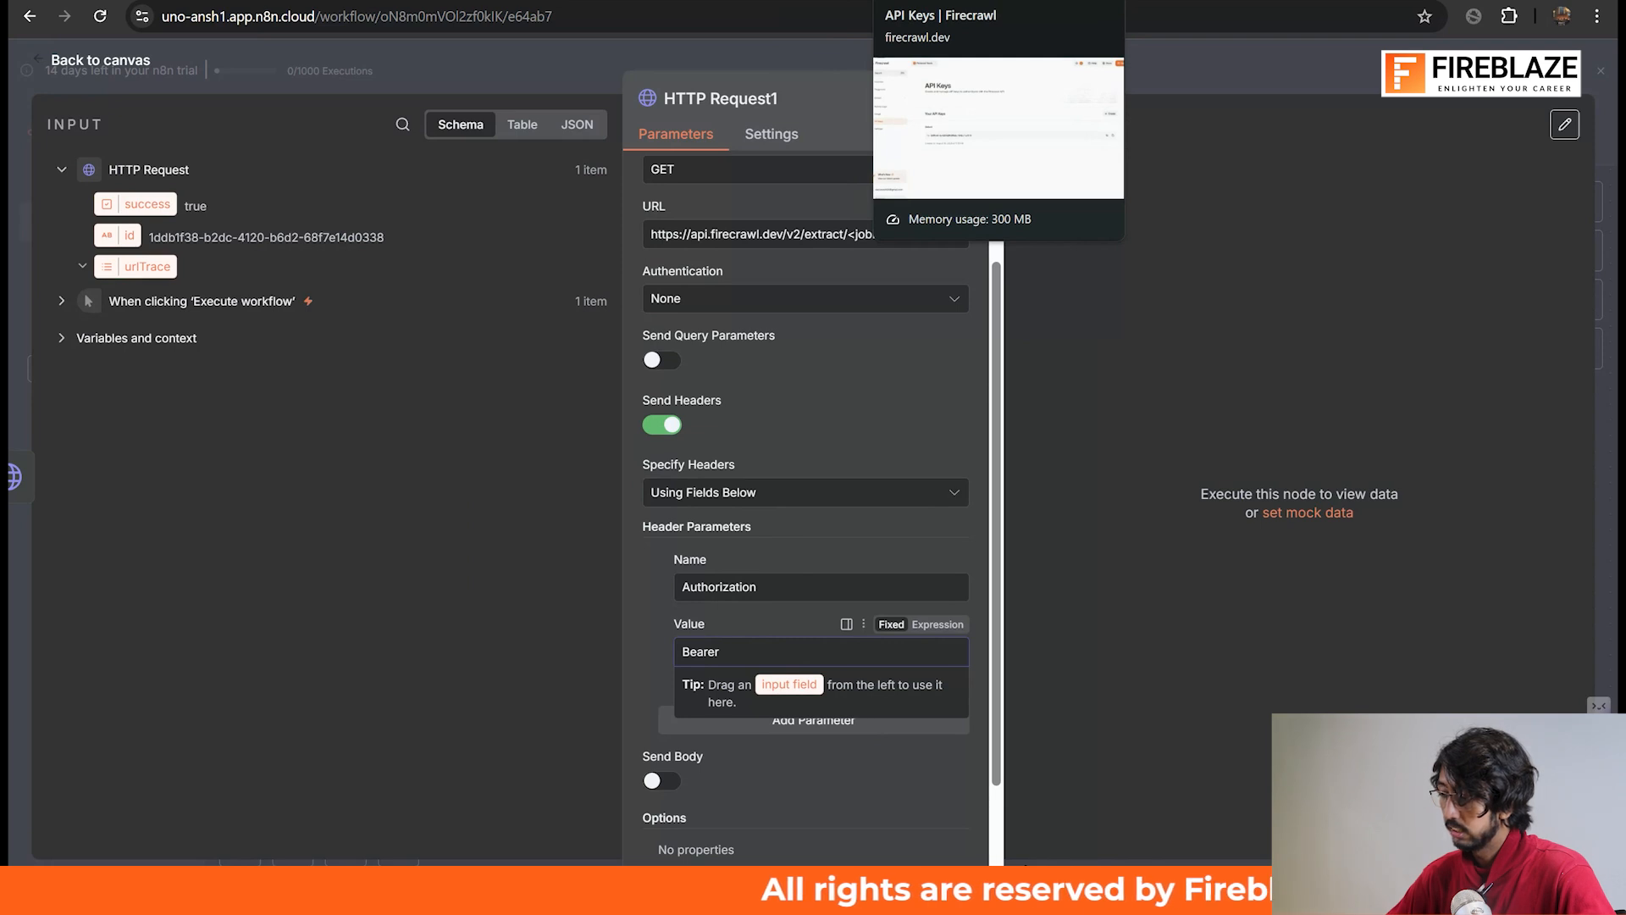
{"action": "left_click", "coordinate": [949, 0]}
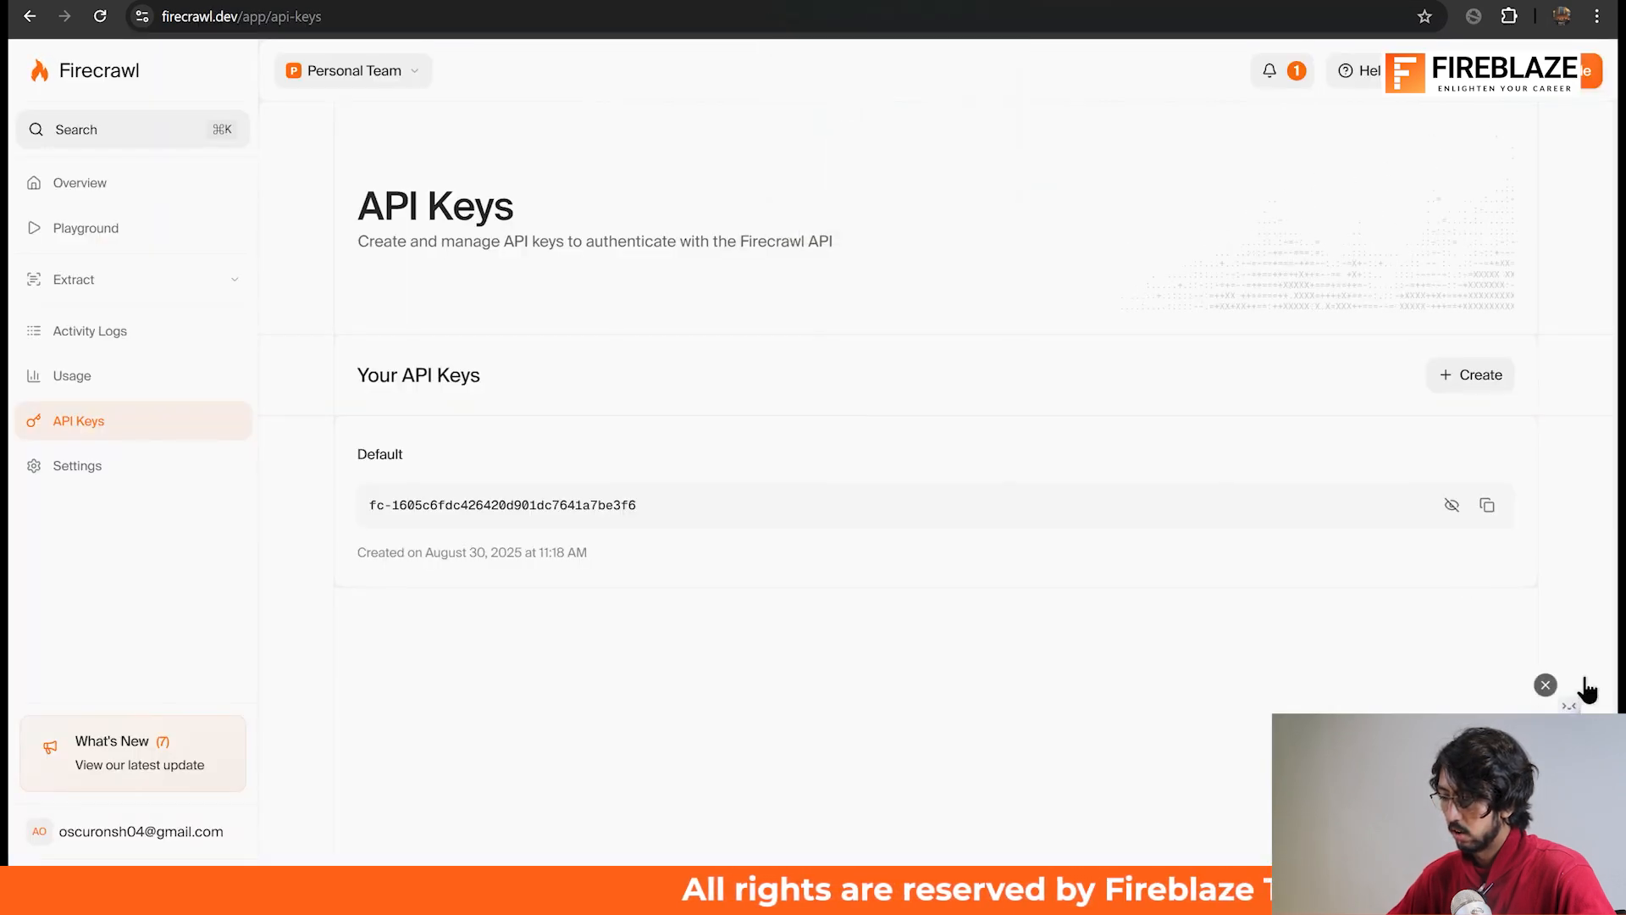
{"action": "left_click", "coordinate": [1488, 506]}
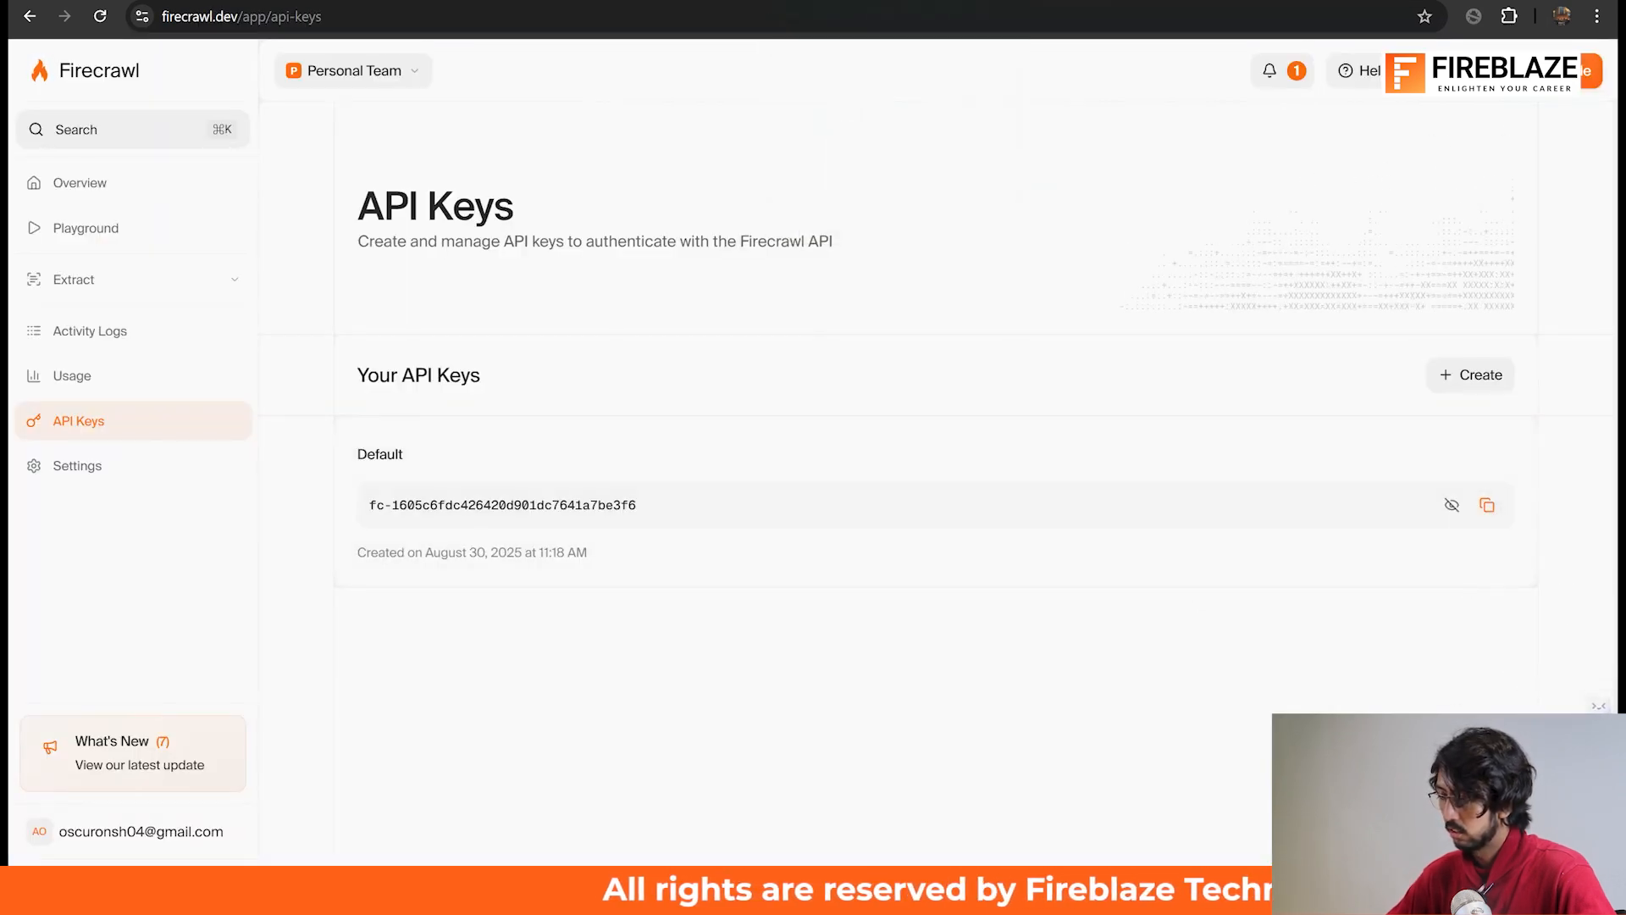
{"action": "left_click", "coordinate": [678, 1]}
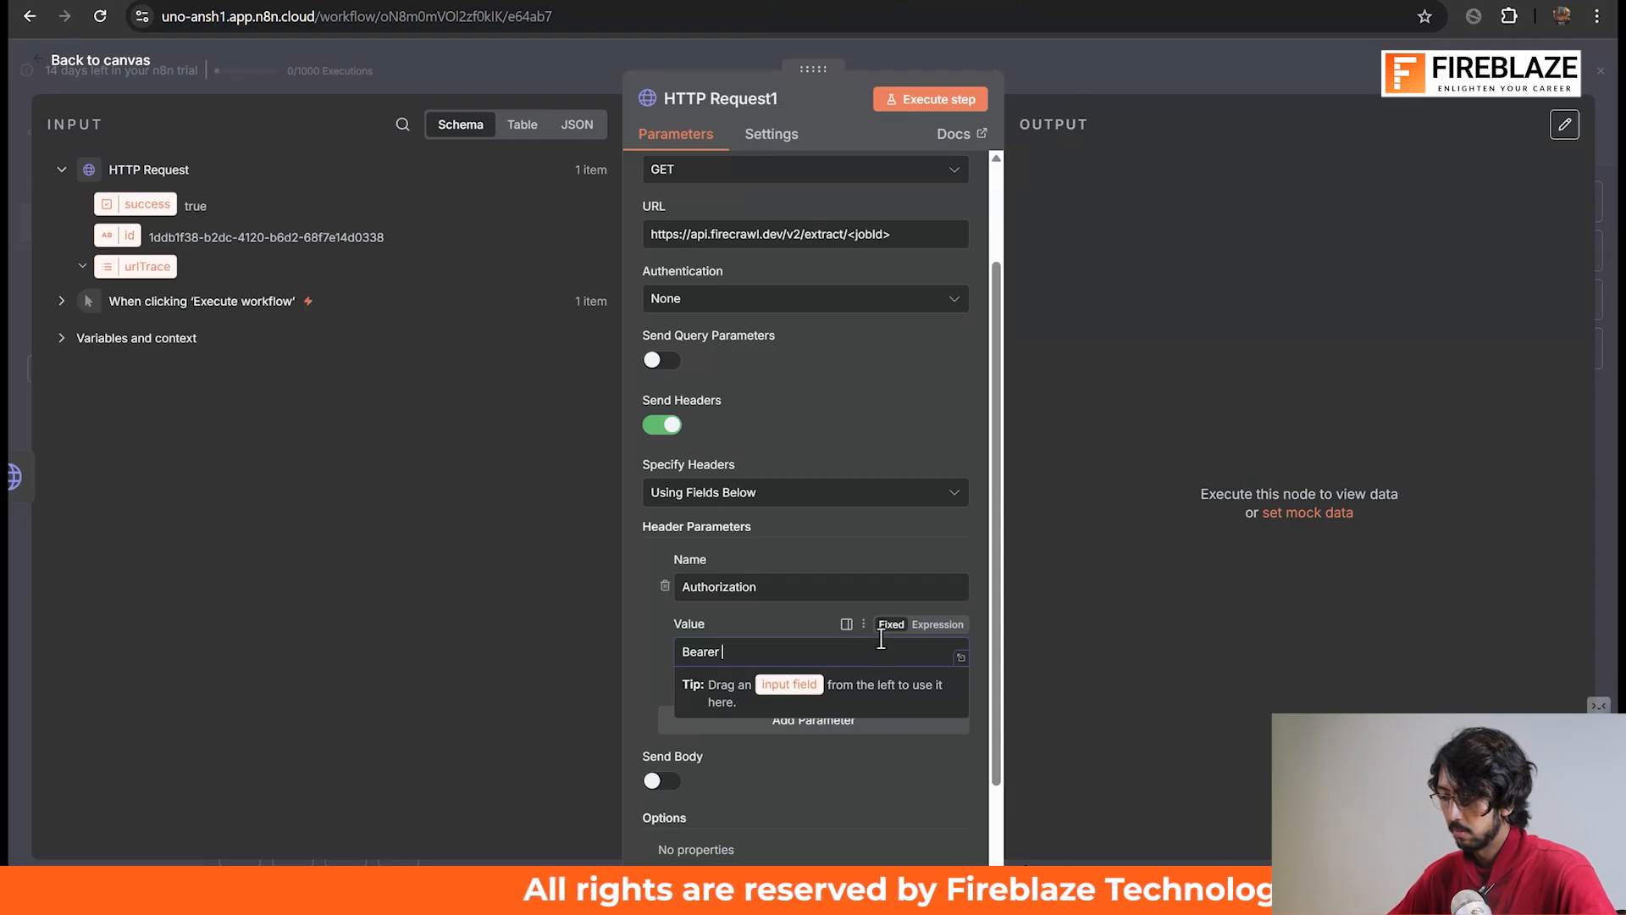
{"action": "key", "text": "ctrl+v"}
{"action": "left_click_drag", "start_coordinate": [867, 653], "coordinate": [925, 651]}
{"action": "left_click_drag", "start_coordinate": [810, 514], "coordinate": [798, 496]}
- Execute the second HTTP Request node with the <jobId> placeholder still in its URL and examine the output
{"action": "scroll", "coordinate": [801, 497], "scroll_direction": "up", "scroll_amount": 2}
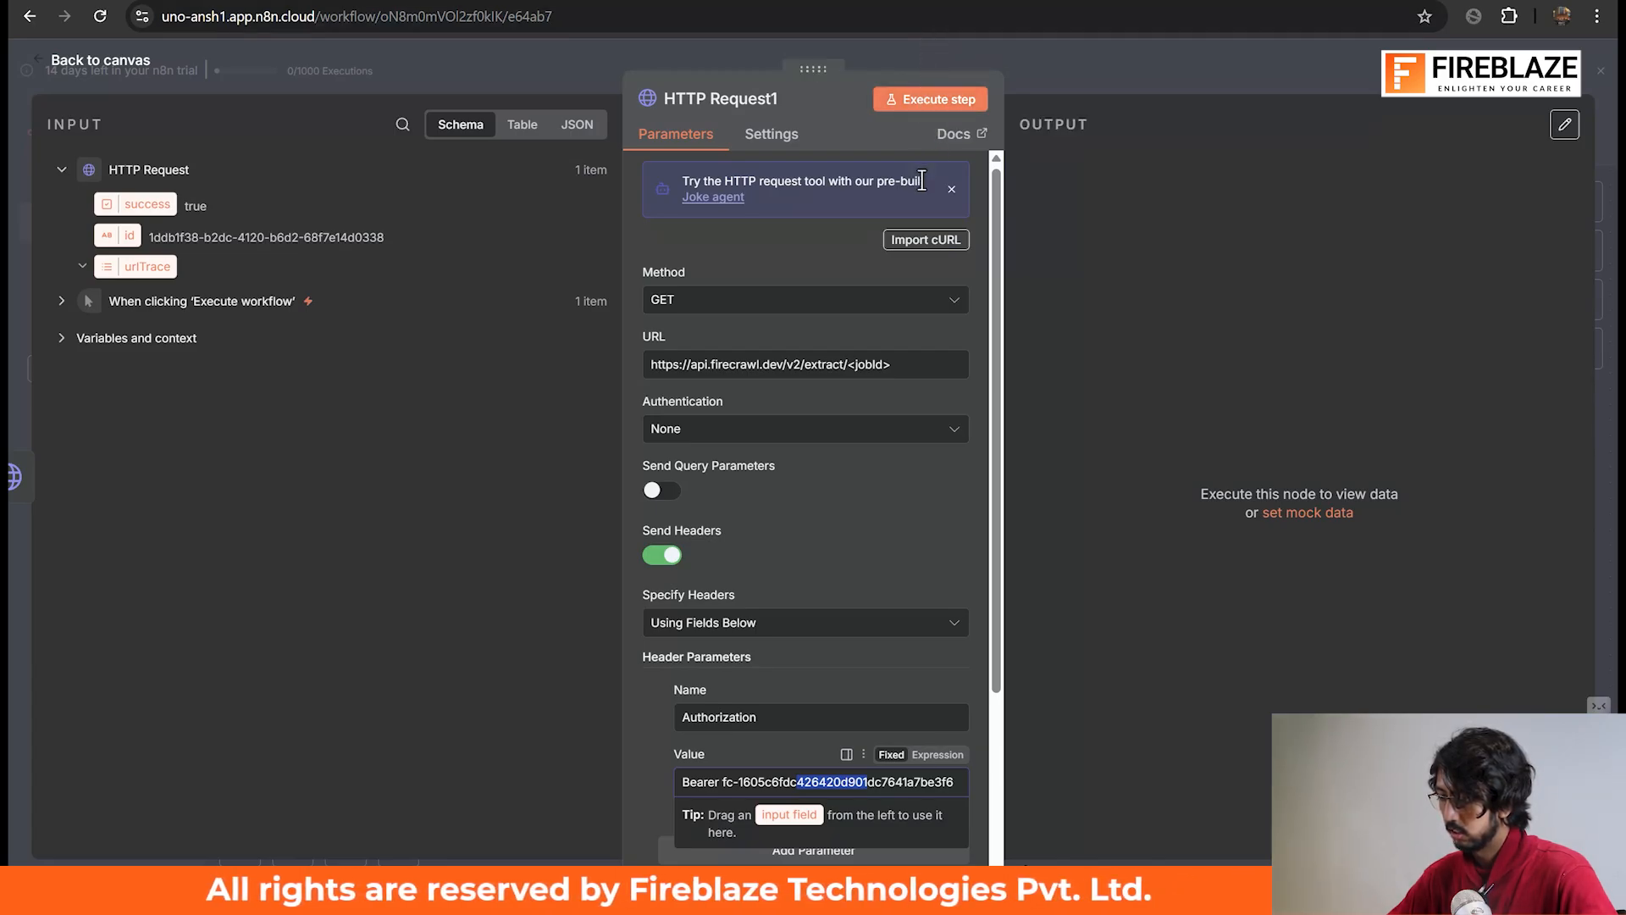
{"action": "left_click", "coordinate": [943, 100]}
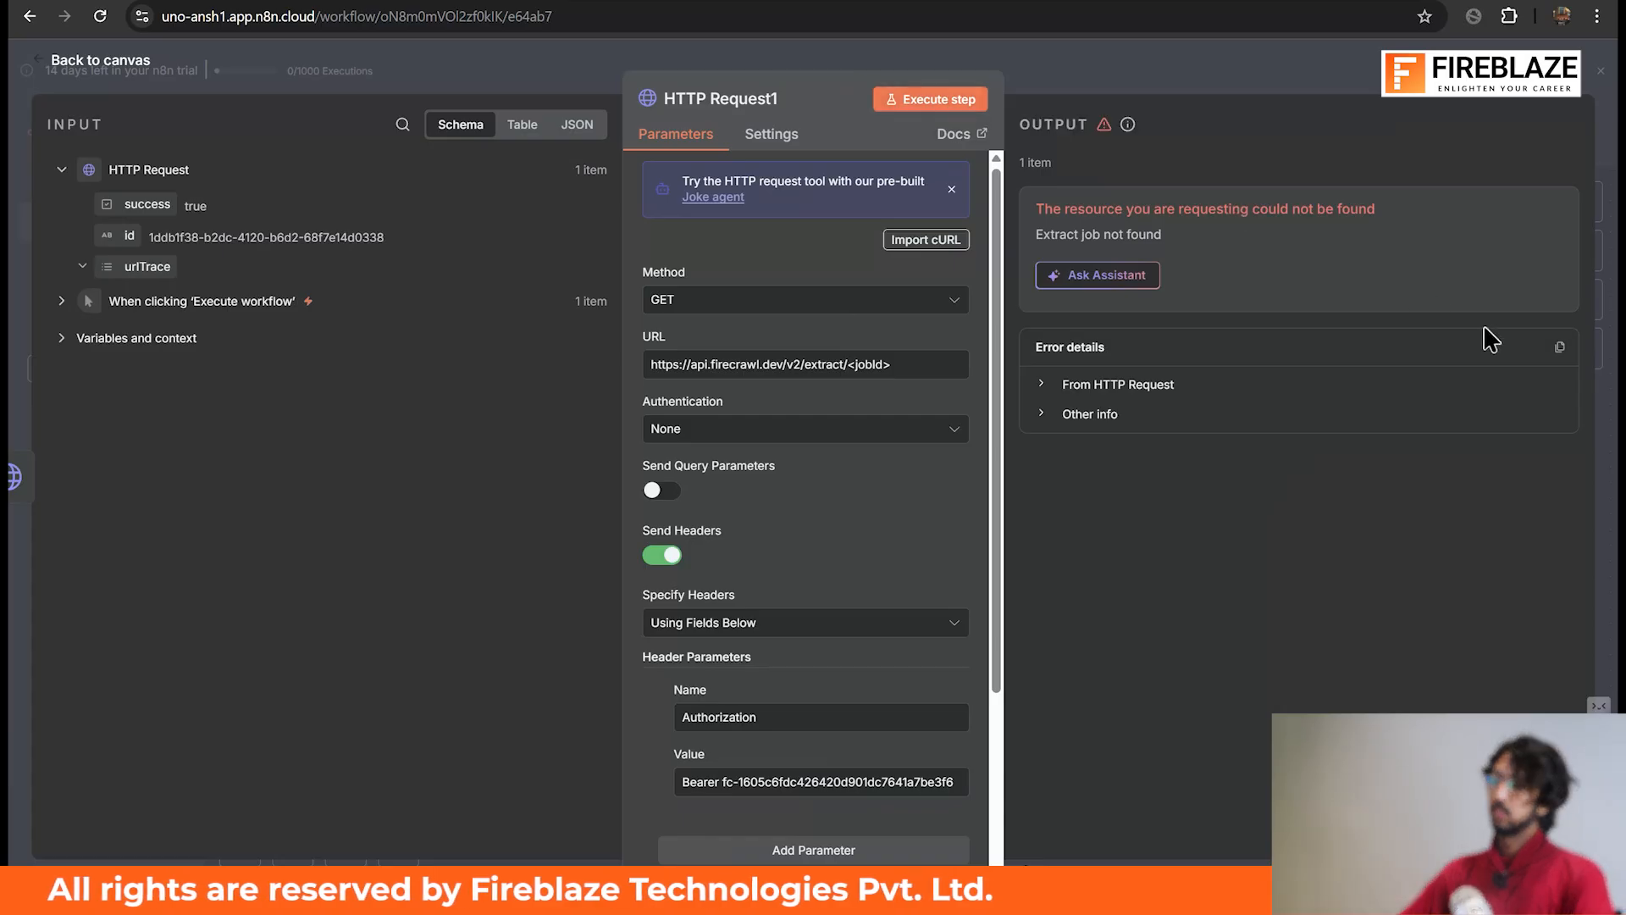
{"action": "left_click_drag", "start_coordinate": [1083, 205], "coordinate": [1394, 221]}
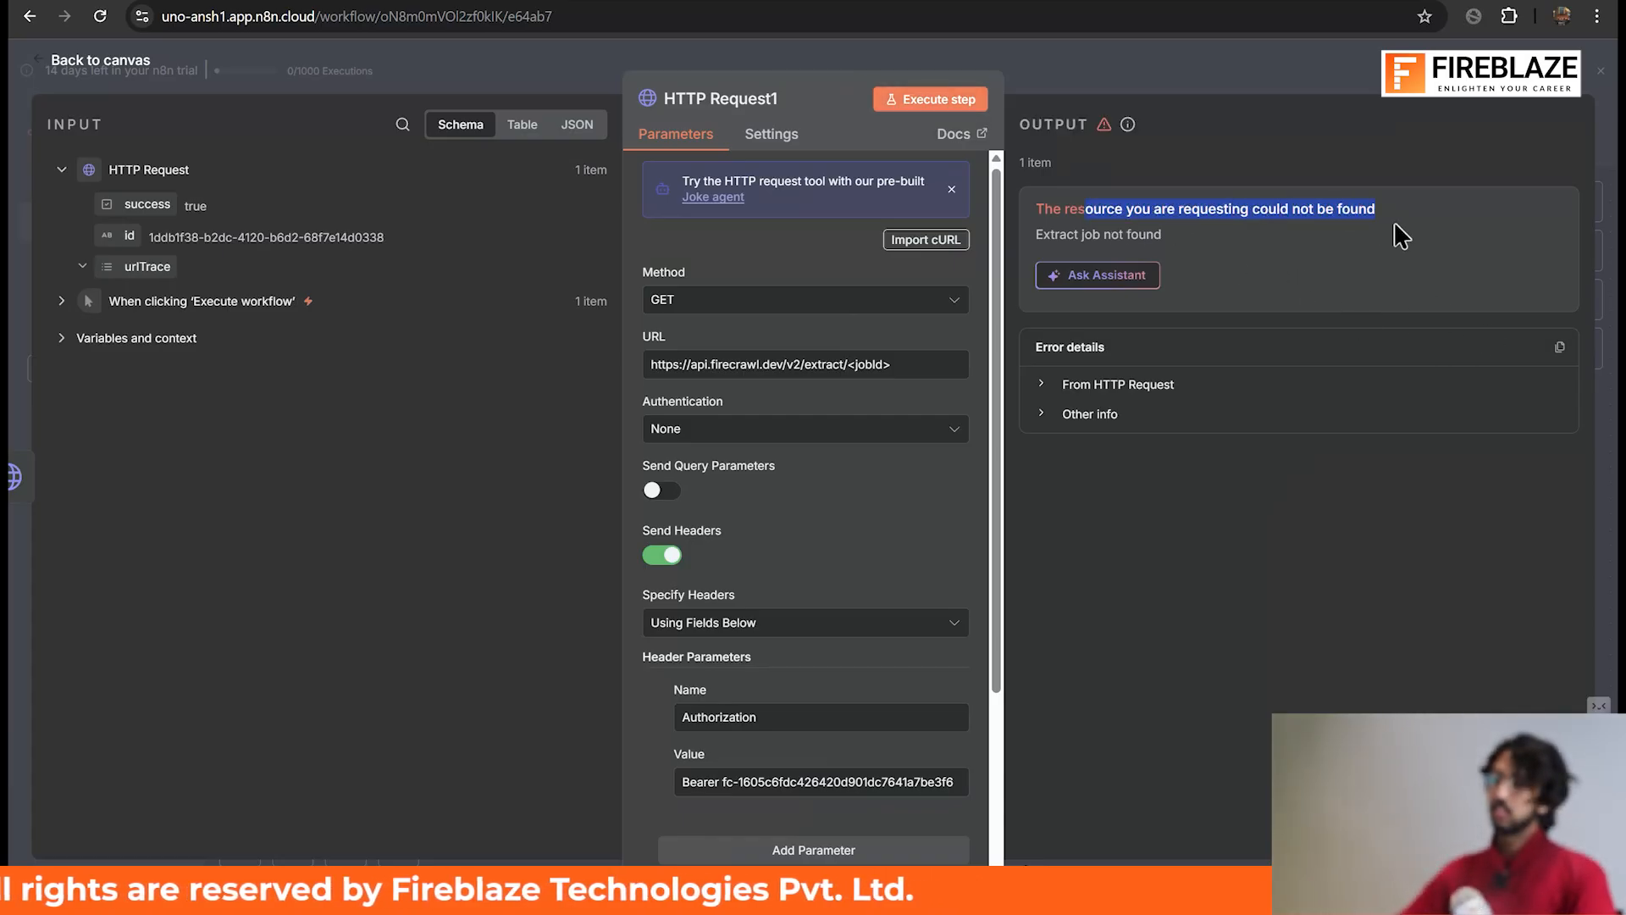
{"action": "left_click", "coordinate": [1395, 221]}
- Make the URL an expression, replace <jobId> with the previous node's id field as {{ $json.id }}, and execute the node
{"action": "left_click", "coordinate": [923, 364]}
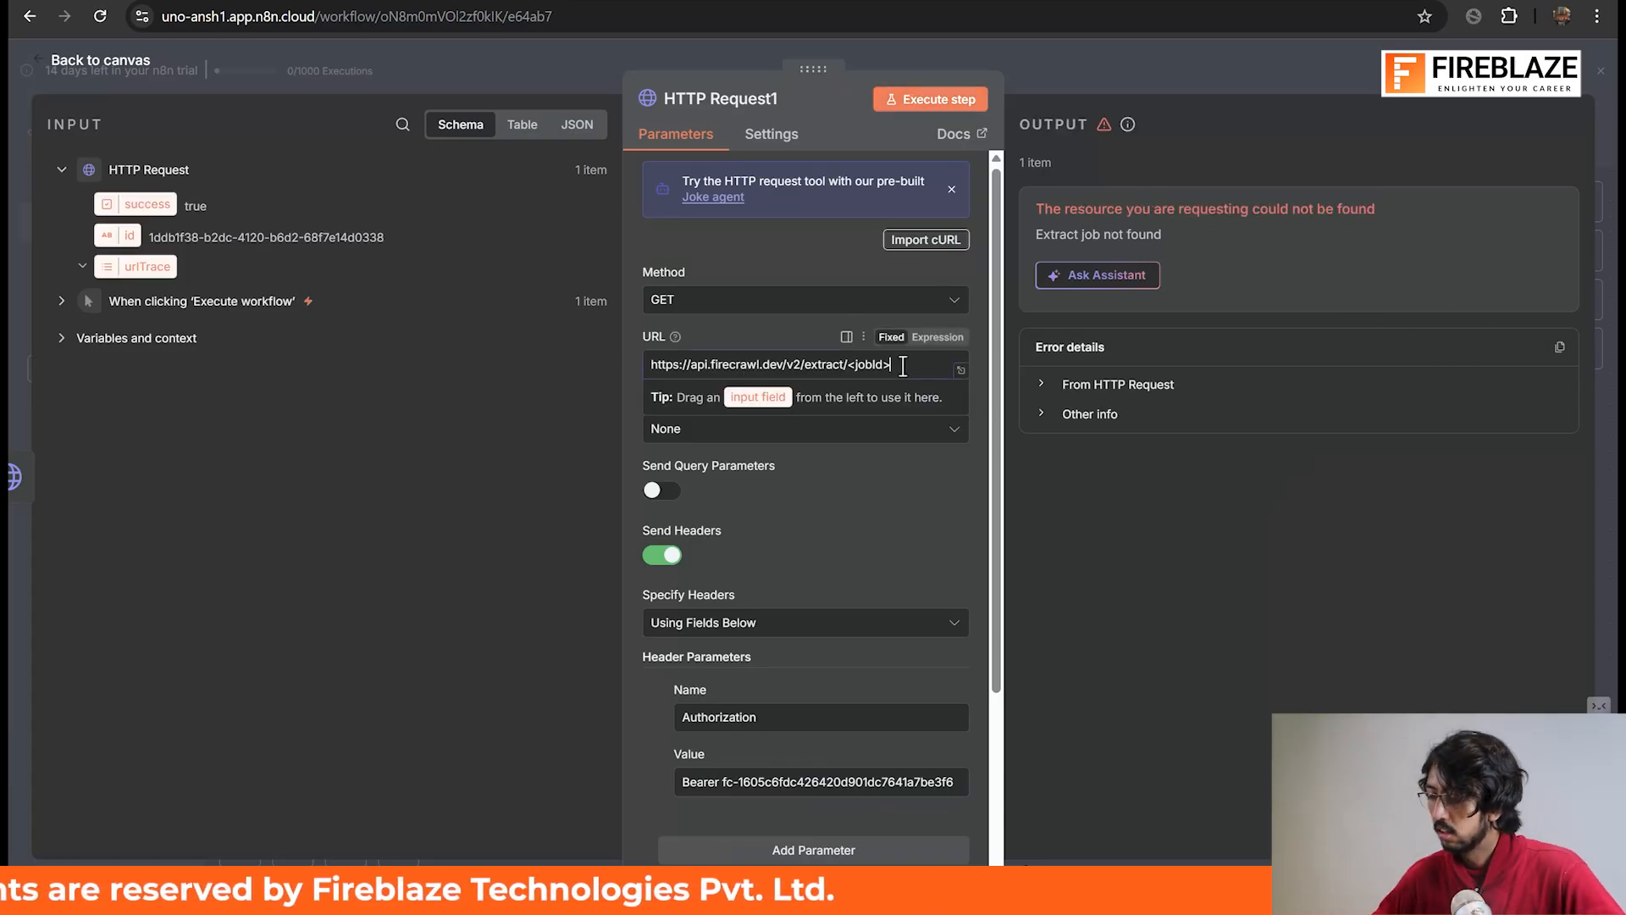
{"action": "left_click", "coordinate": [937, 338]}
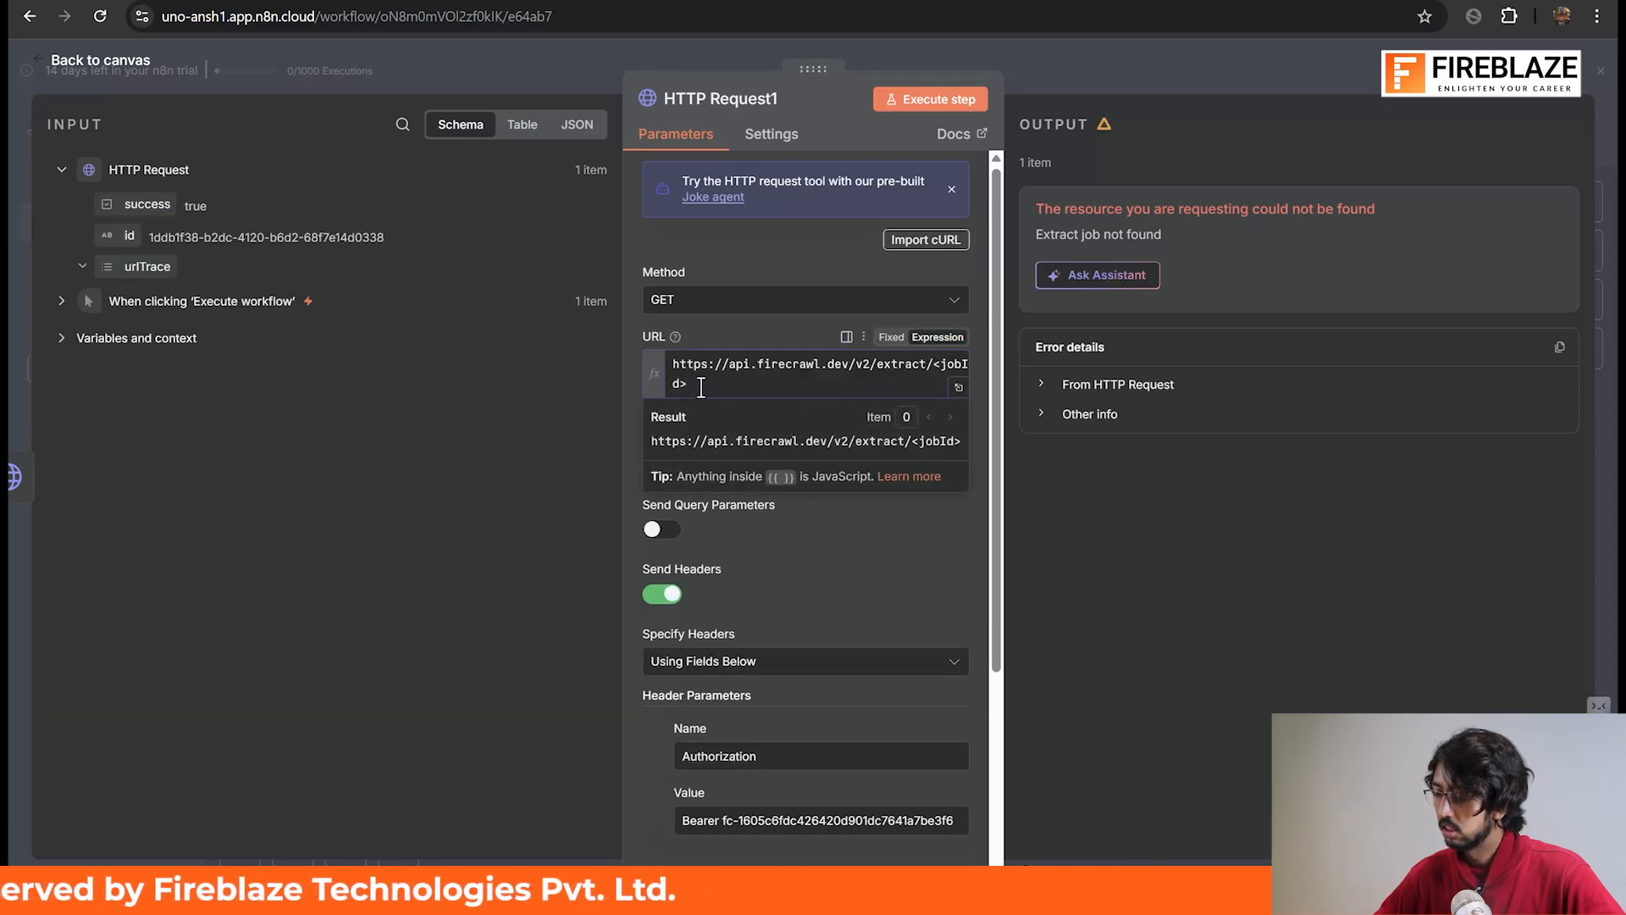
{"action": "left_click_drag", "start_coordinate": [659, 373], "coordinate": [935, 364]}
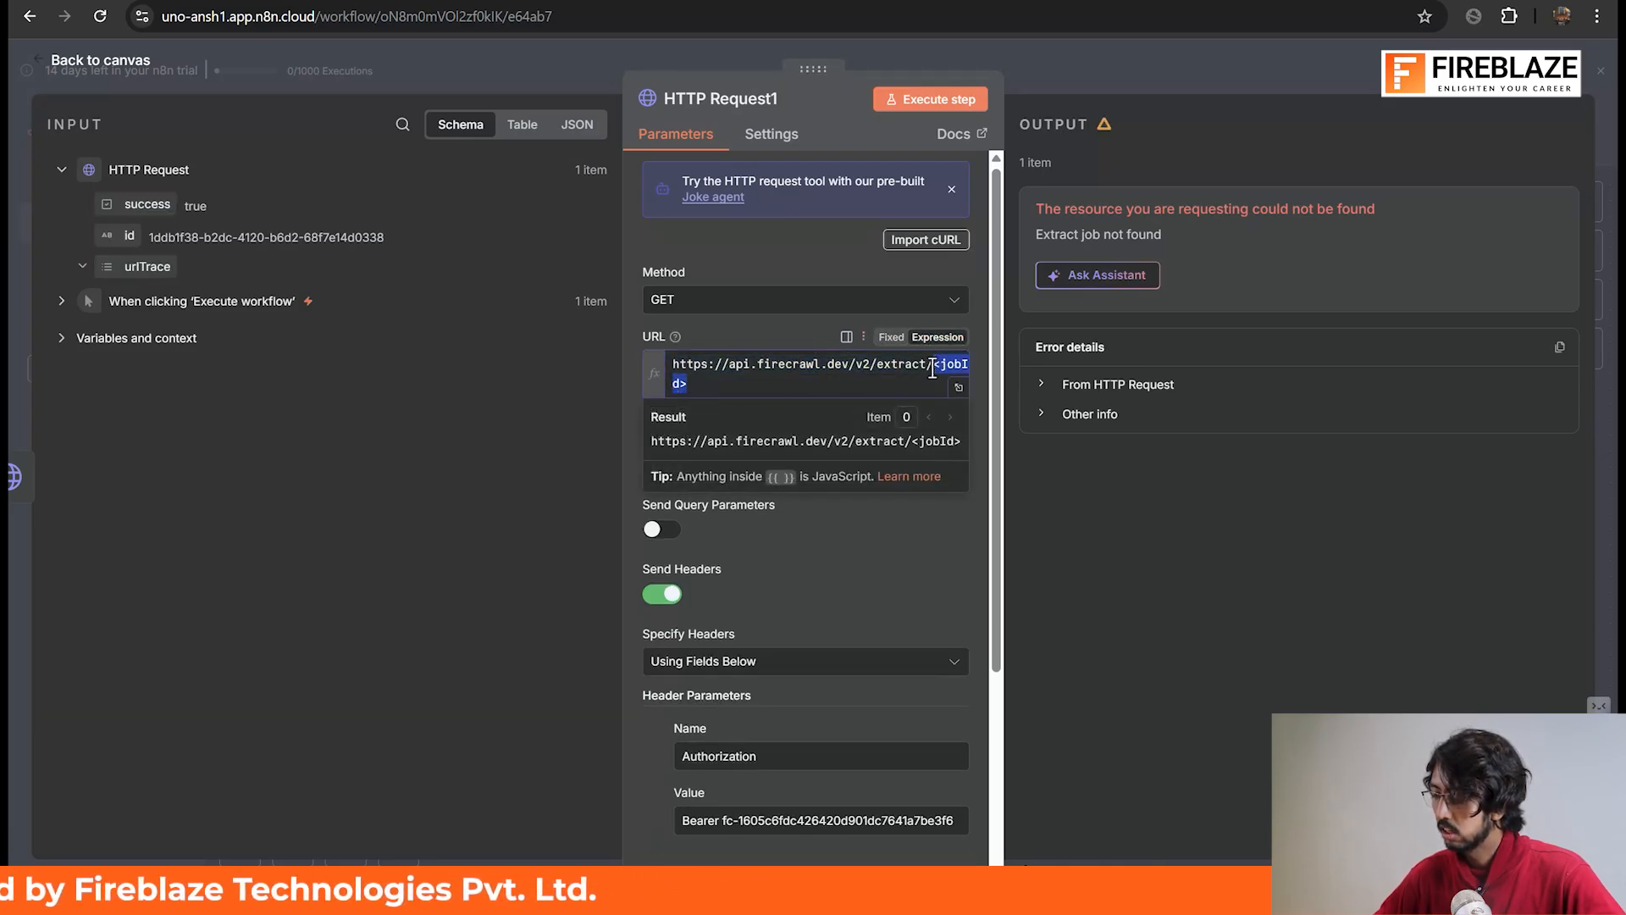
{"action": "key", "text": "BackSpace"}
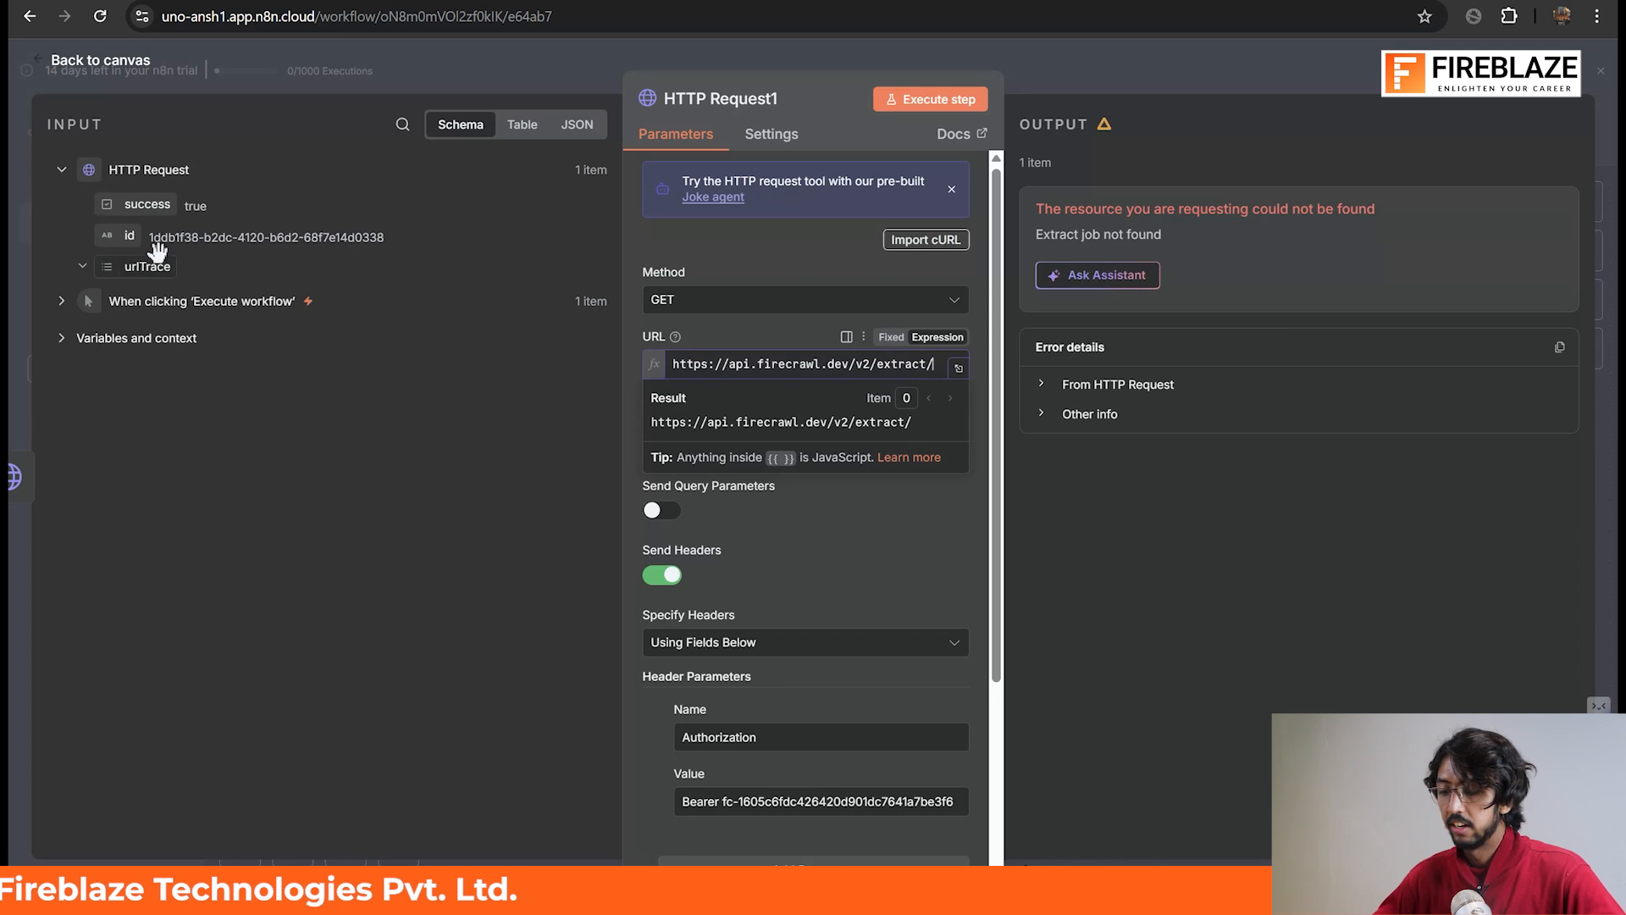
{"action": "left_click_drag", "start_coordinate": [117, 230], "coordinate": [948, 372]}
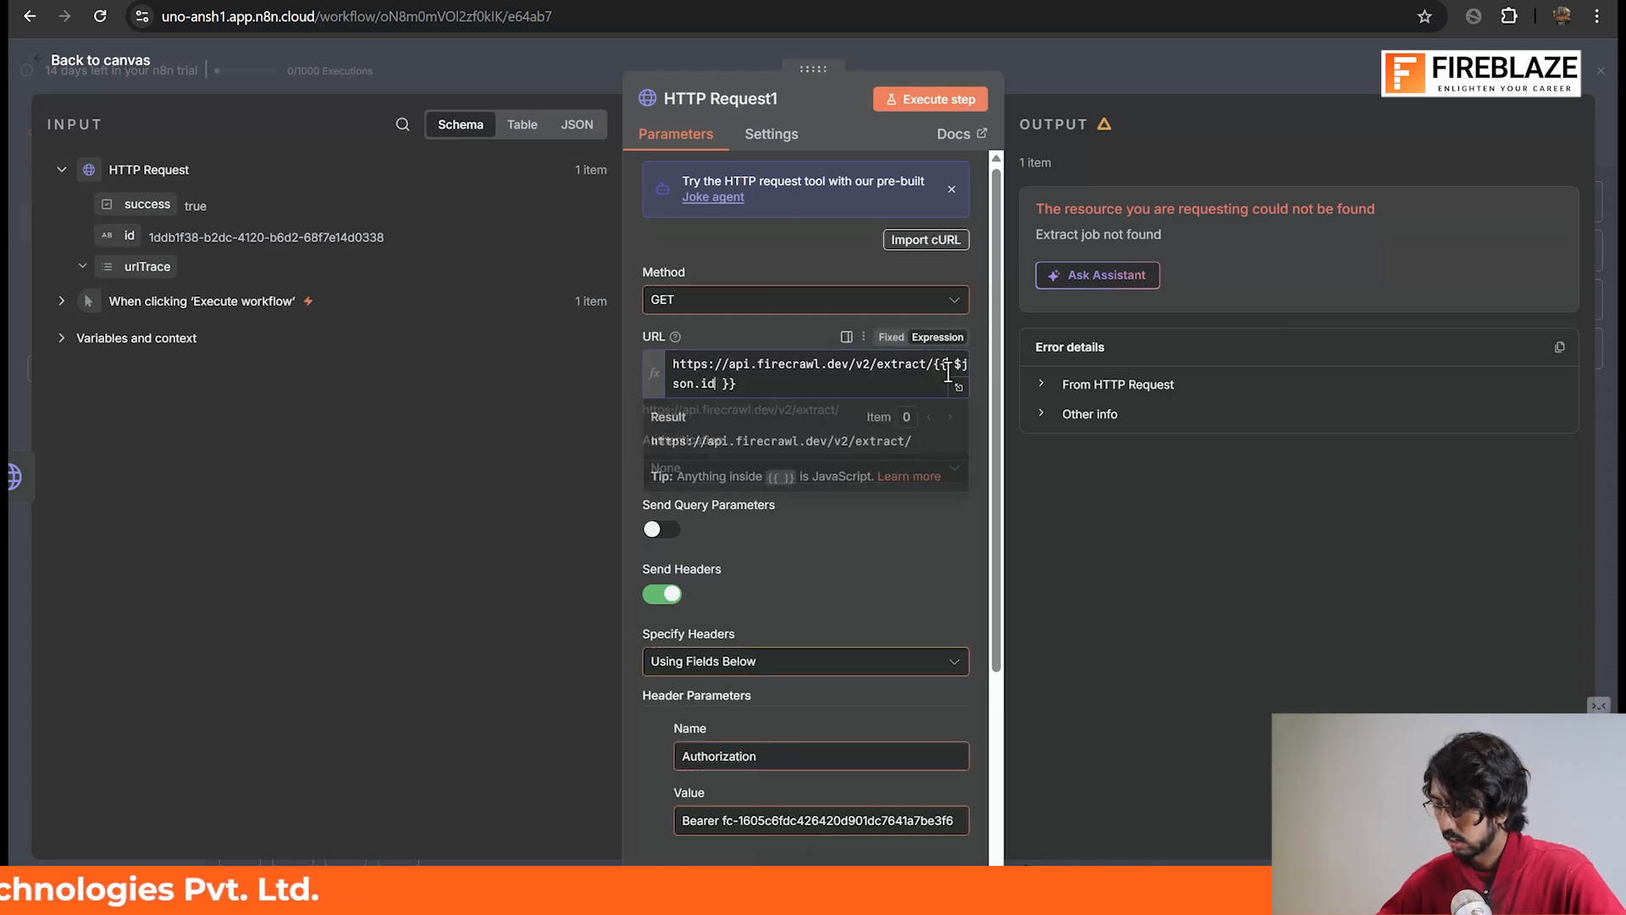
{"action": "left_click", "coordinate": [761, 384]}
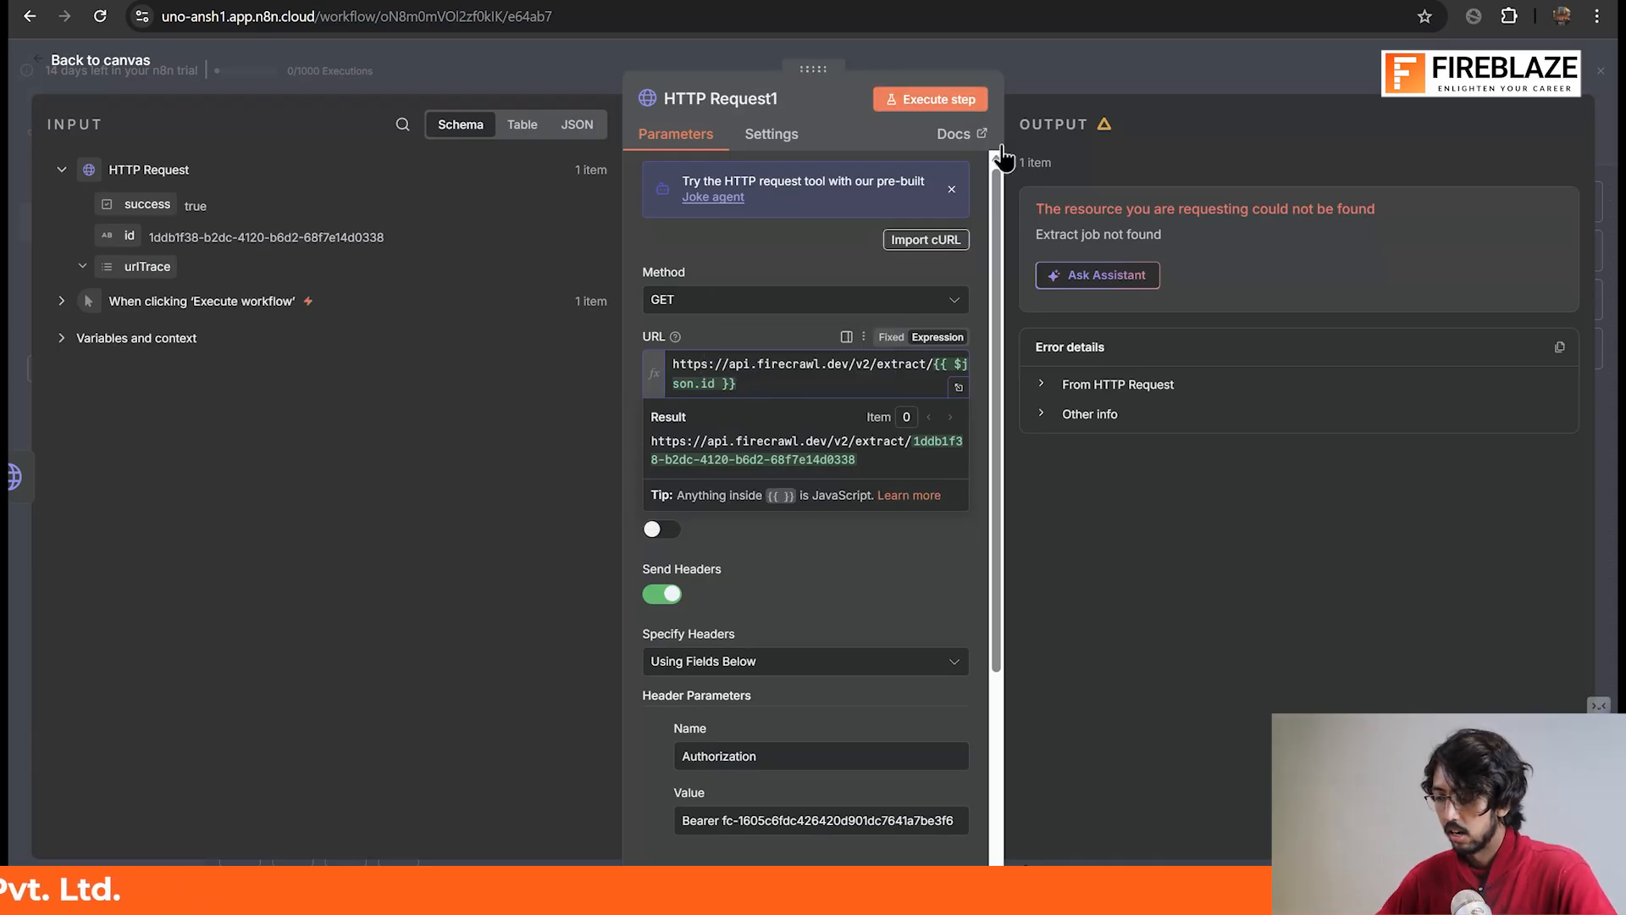
{"action": "left_click", "coordinate": [958, 99]}
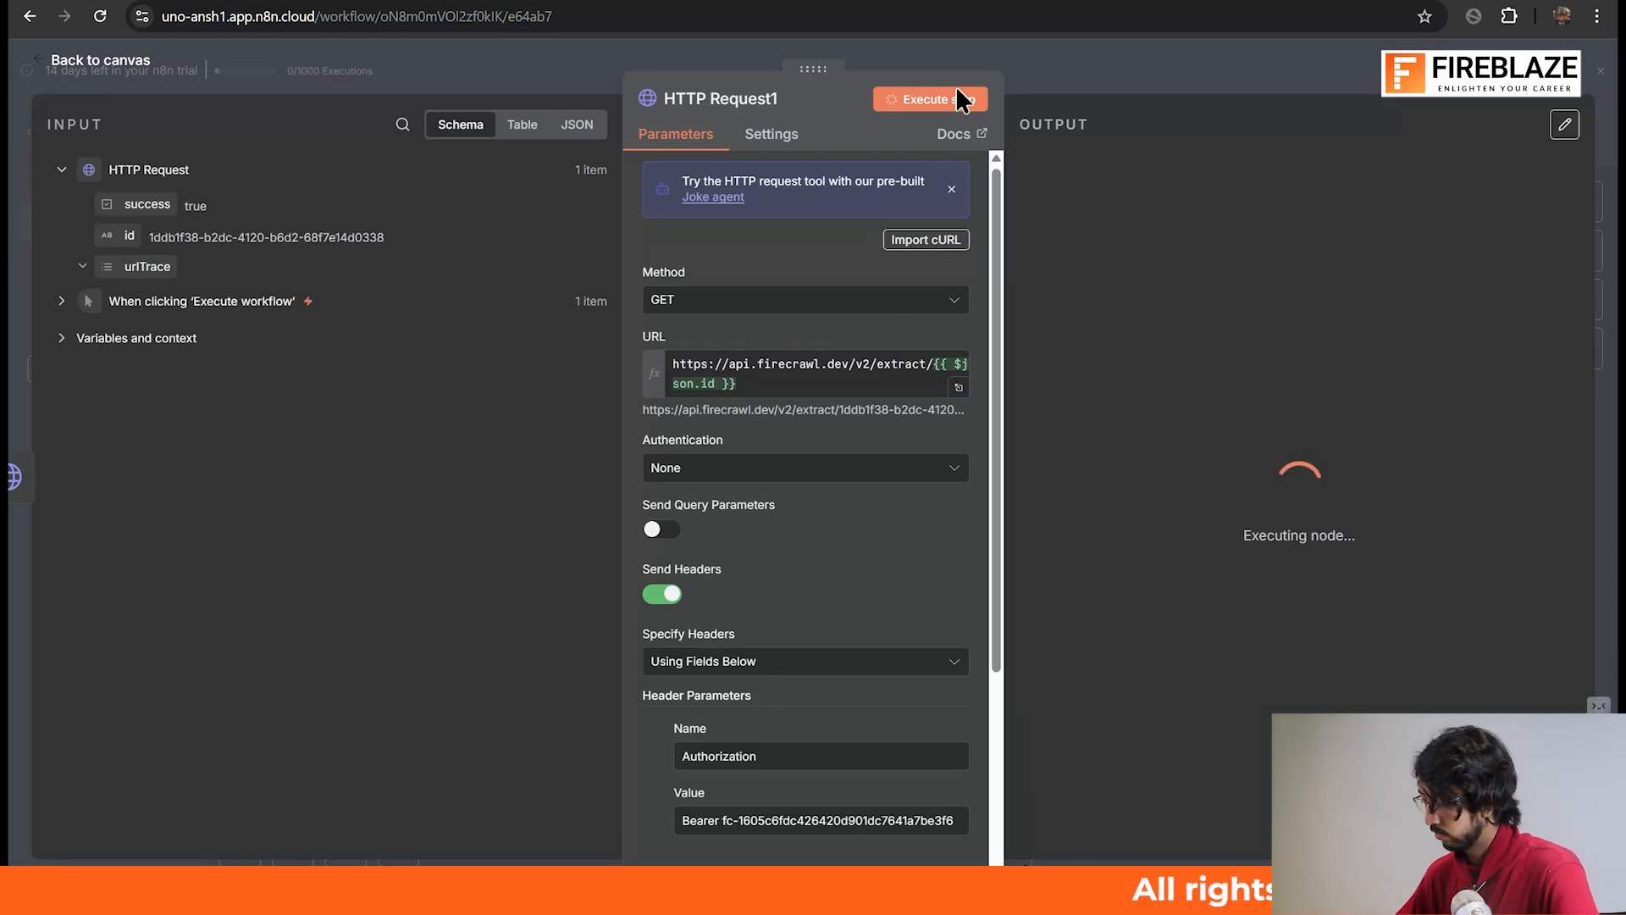
- Examine the second HTTP Request node's JSON output, from the success and data fields through the extracted quotes and authors, and return to the canvas
{"action": "scroll", "coordinate": [1225, 447], "scroll_direction": "down", "scroll_amount": 4}
{"action": "scroll", "coordinate": [1226, 446], "scroll_direction": "down", "scroll_amount": 2}
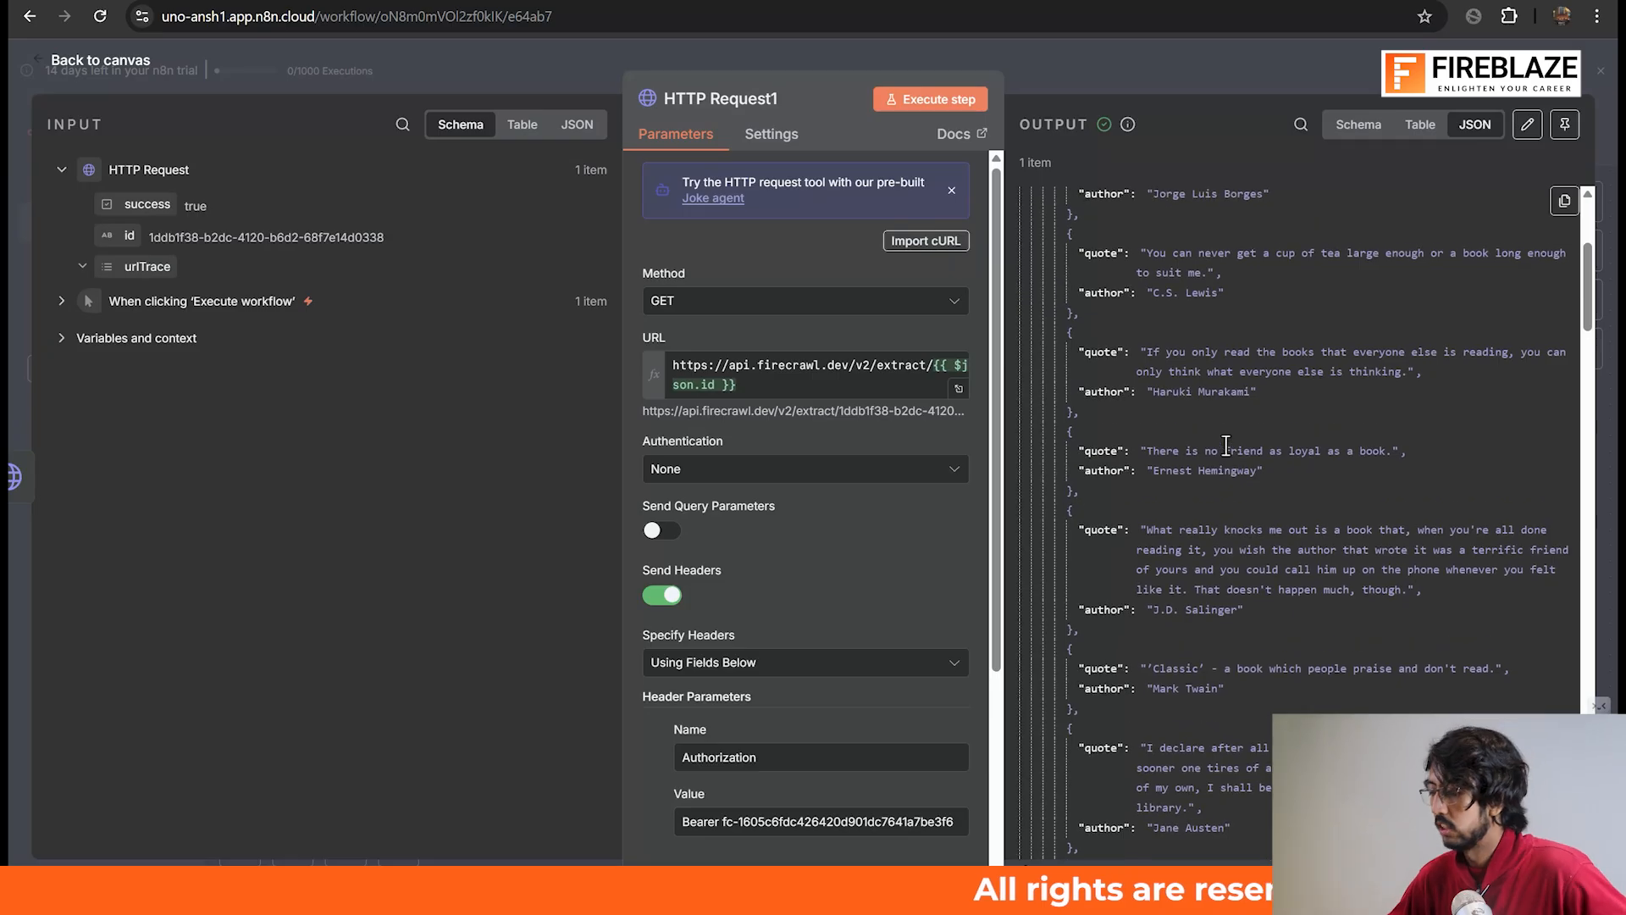
{"action": "scroll", "coordinate": [1230, 457], "scroll_direction": "up", "scroll_amount": 6}
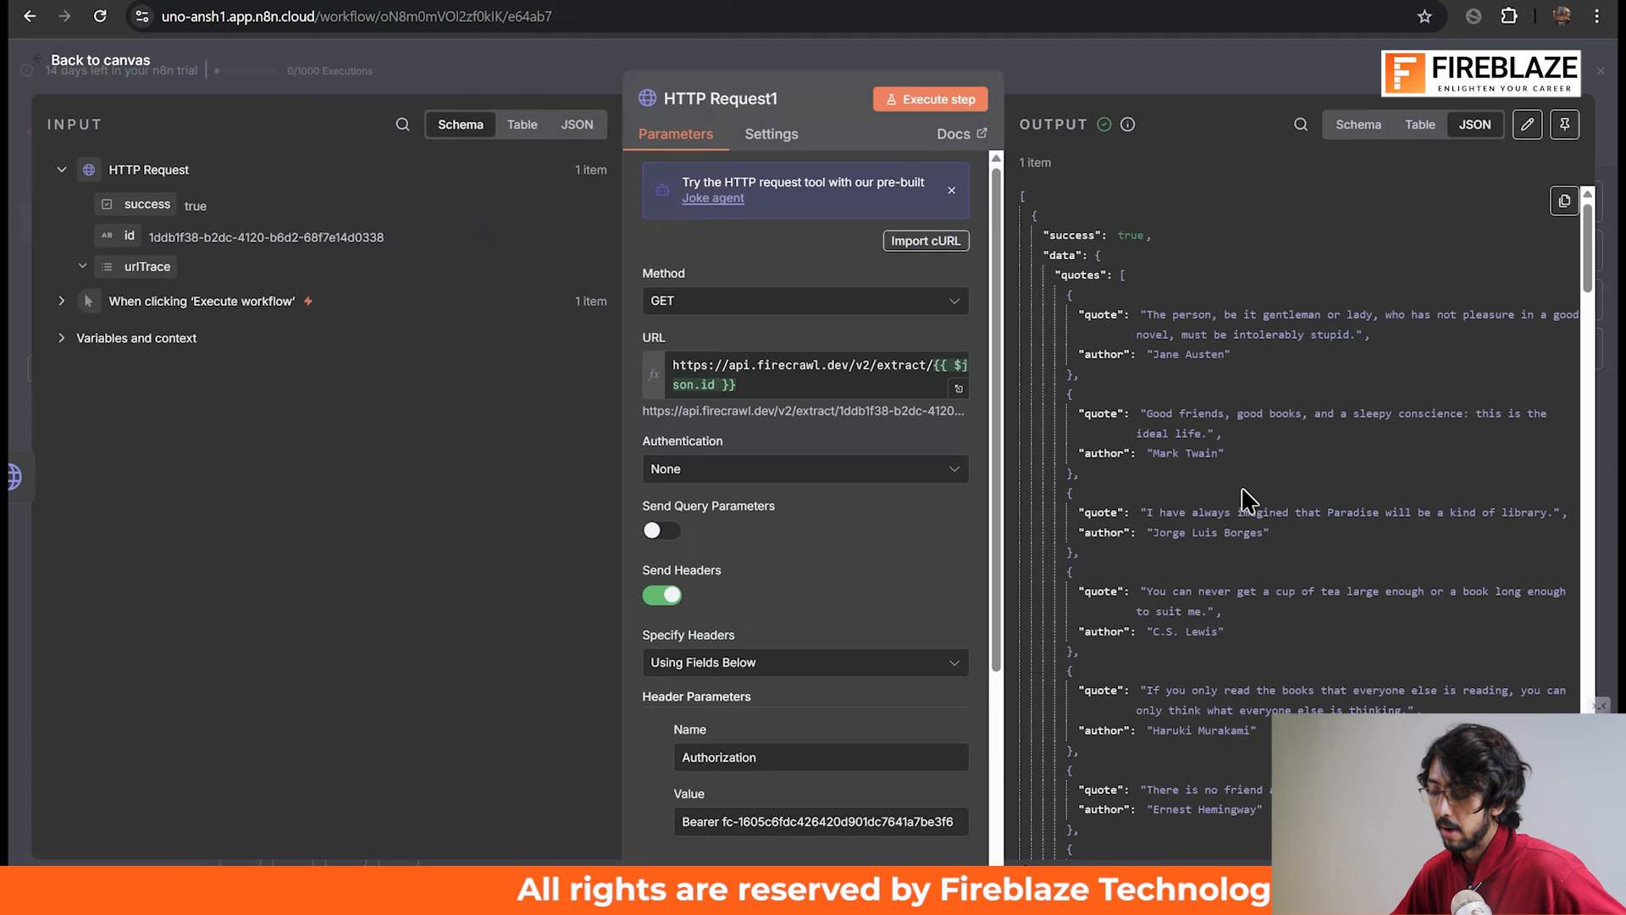
{"action": "scroll", "coordinate": [1246, 499], "scroll_direction": "down", "scroll_amount": 15}
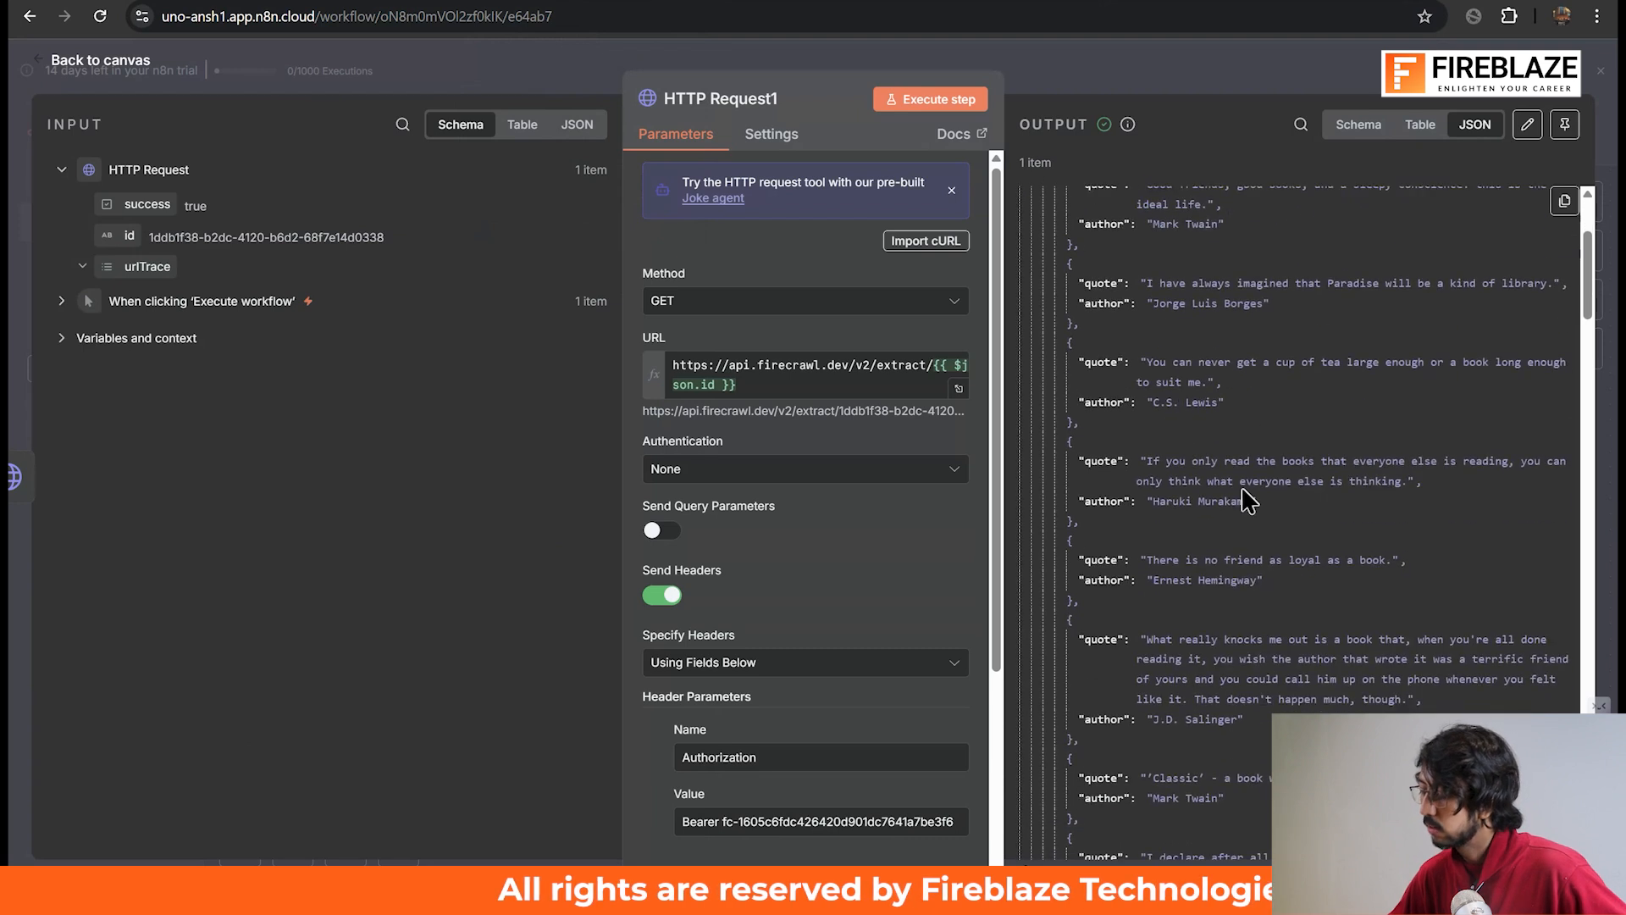
{"action": "scroll", "coordinate": [1242, 489], "scroll_direction": "down", "scroll_amount": 15}
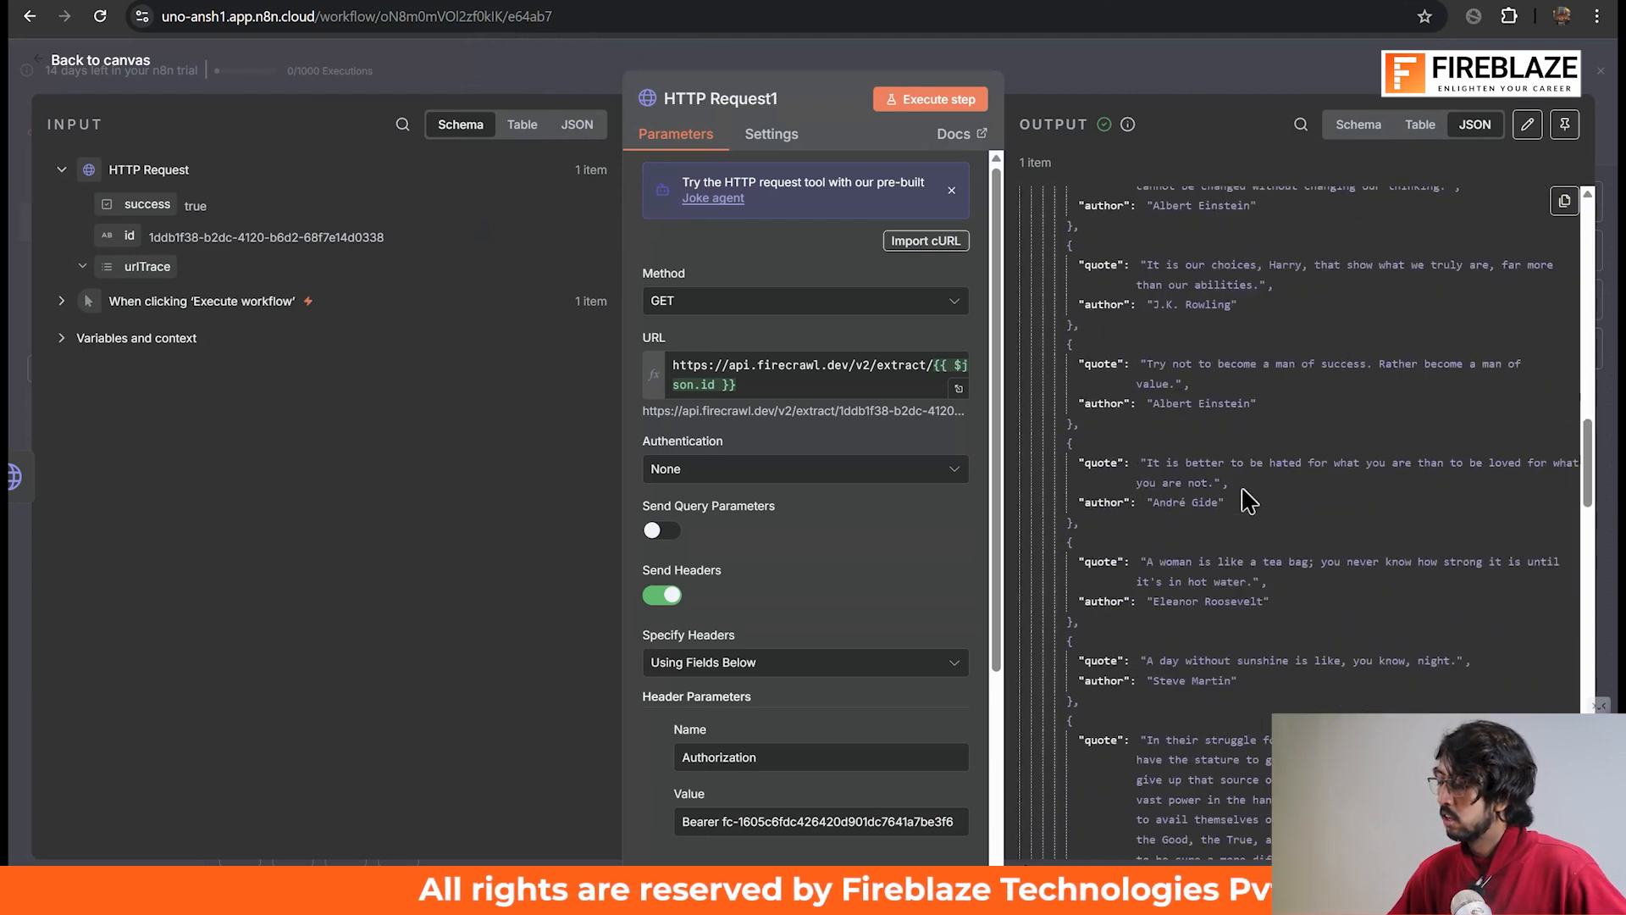
{"action": "scroll", "coordinate": [1246, 500], "scroll_direction": "down", "scroll_amount": 15}
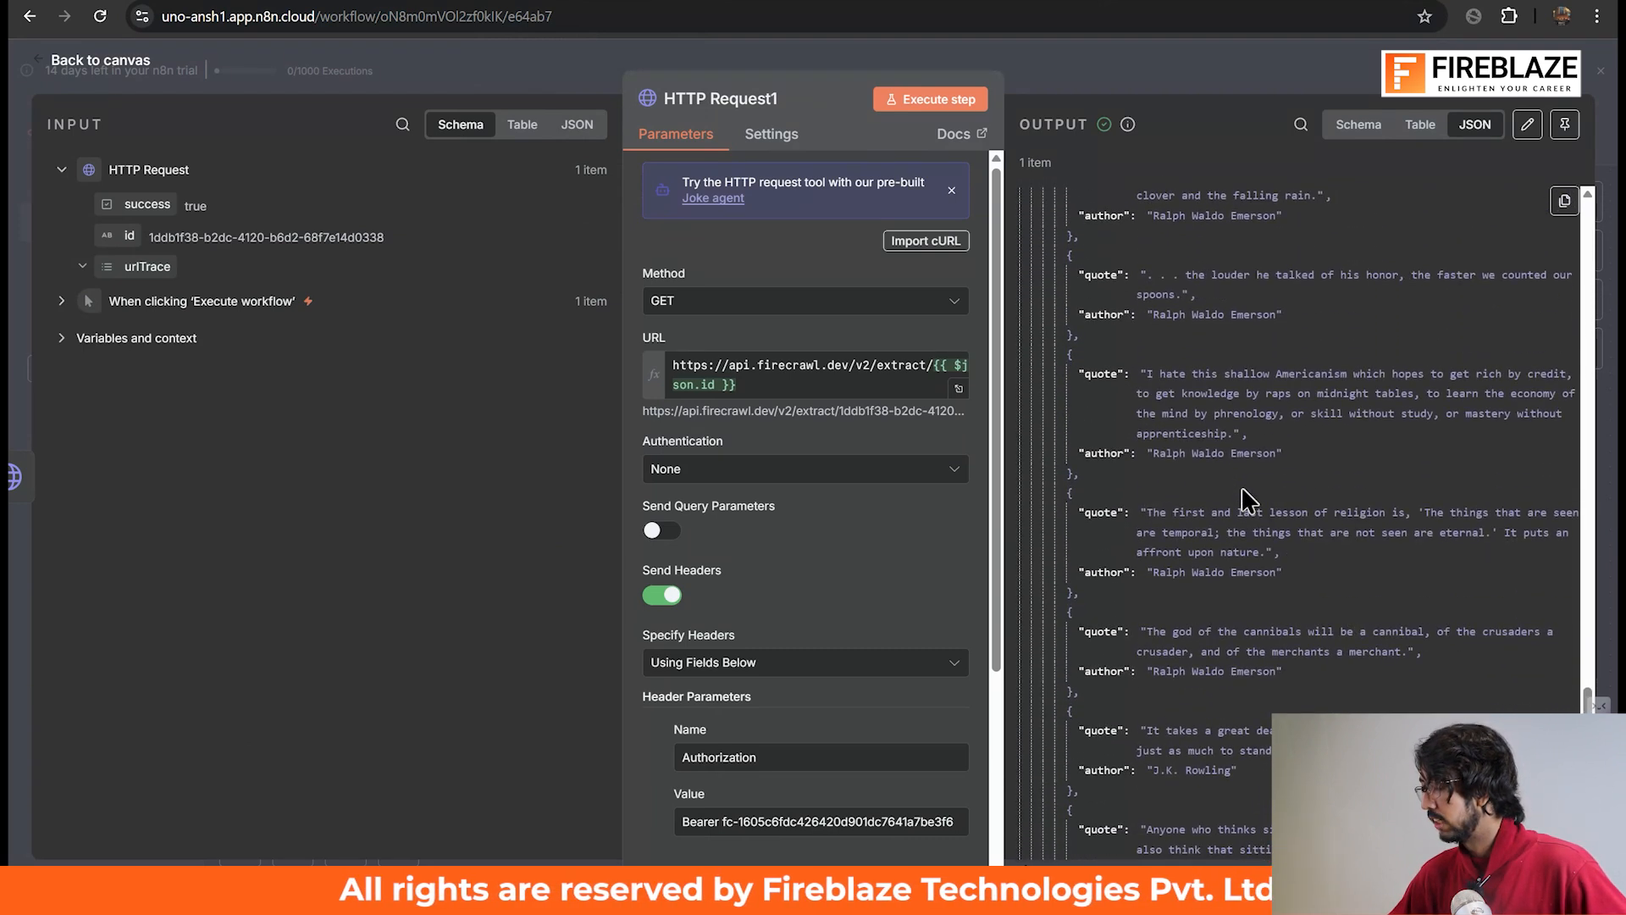
{"action": "scroll", "coordinate": [1245, 499], "scroll_direction": "up", "scroll_amount": 5}
{"action": "scroll", "coordinate": [1243, 495], "scroll_direction": "down", "scroll_amount": 10}
{"action": "scroll", "coordinate": [1241, 489], "scroll_direction": "up", "scroll_amount": 10}
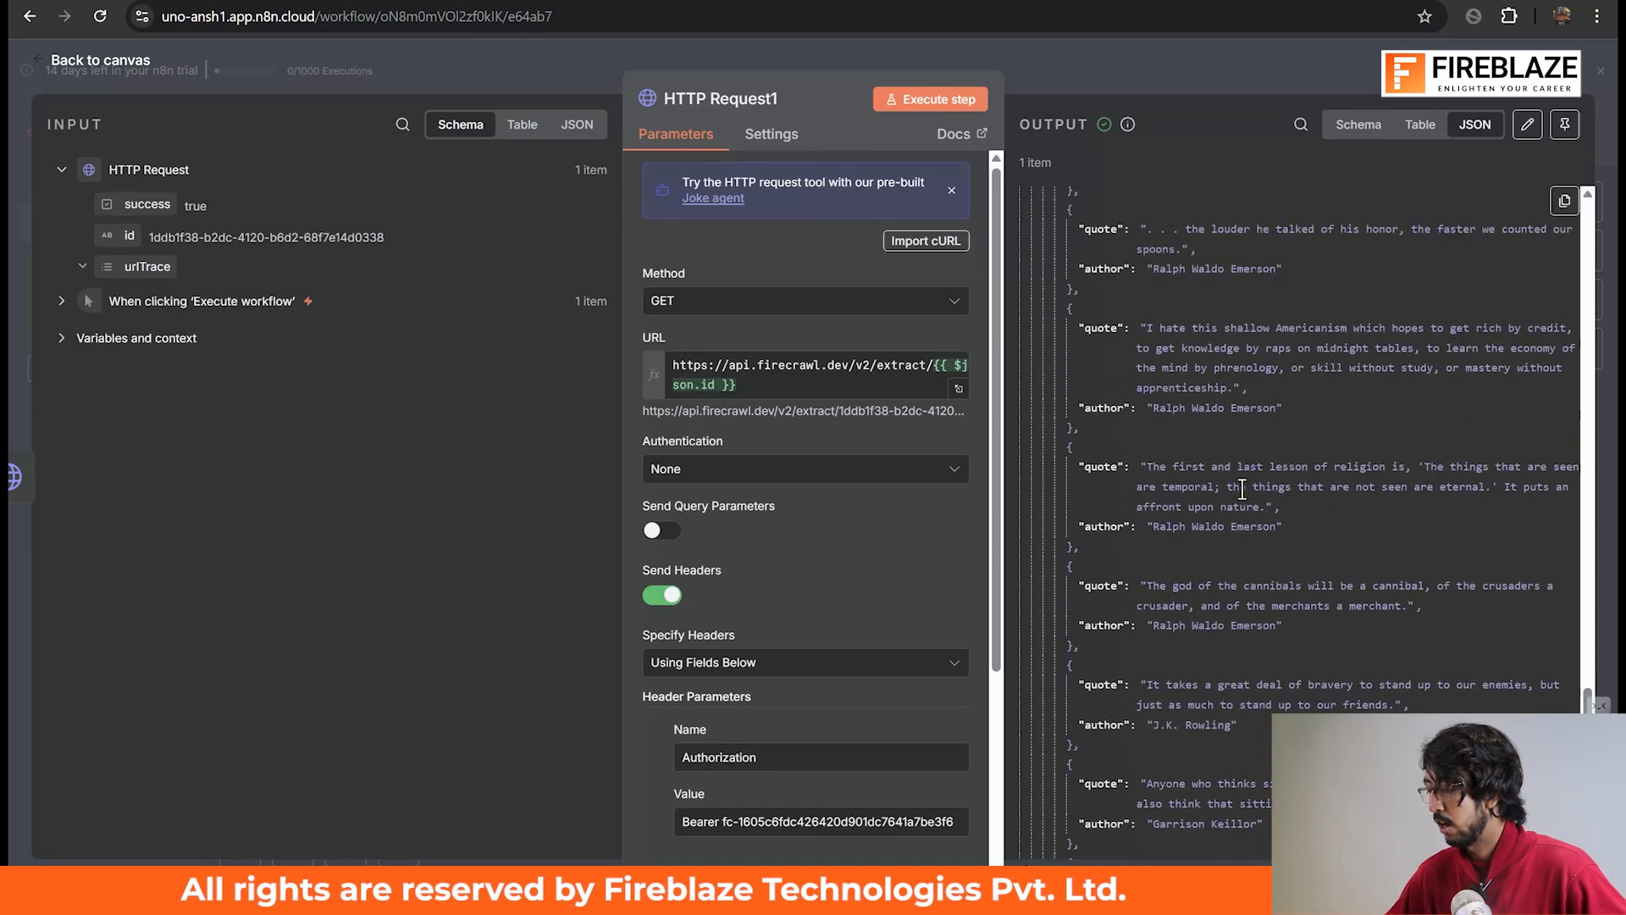
{"action": "scroll", "coordinate": [1242, 490], "scroll_direction": "up", "scroll_amount": 10}
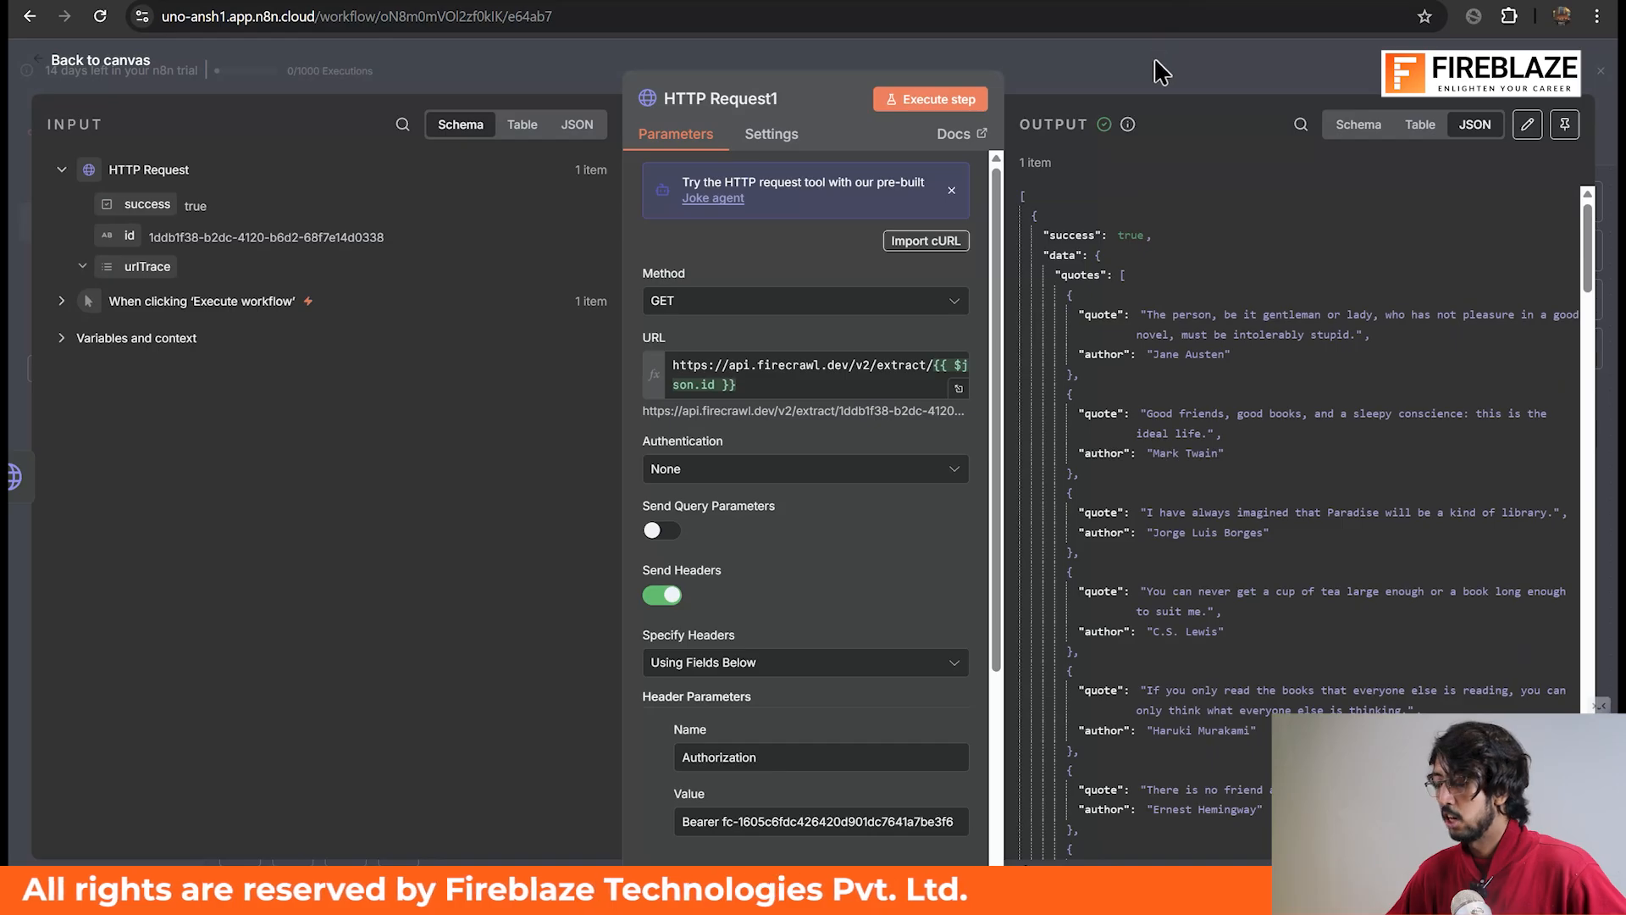
{"action": "double_click", "coordinate": [1053, 256]}
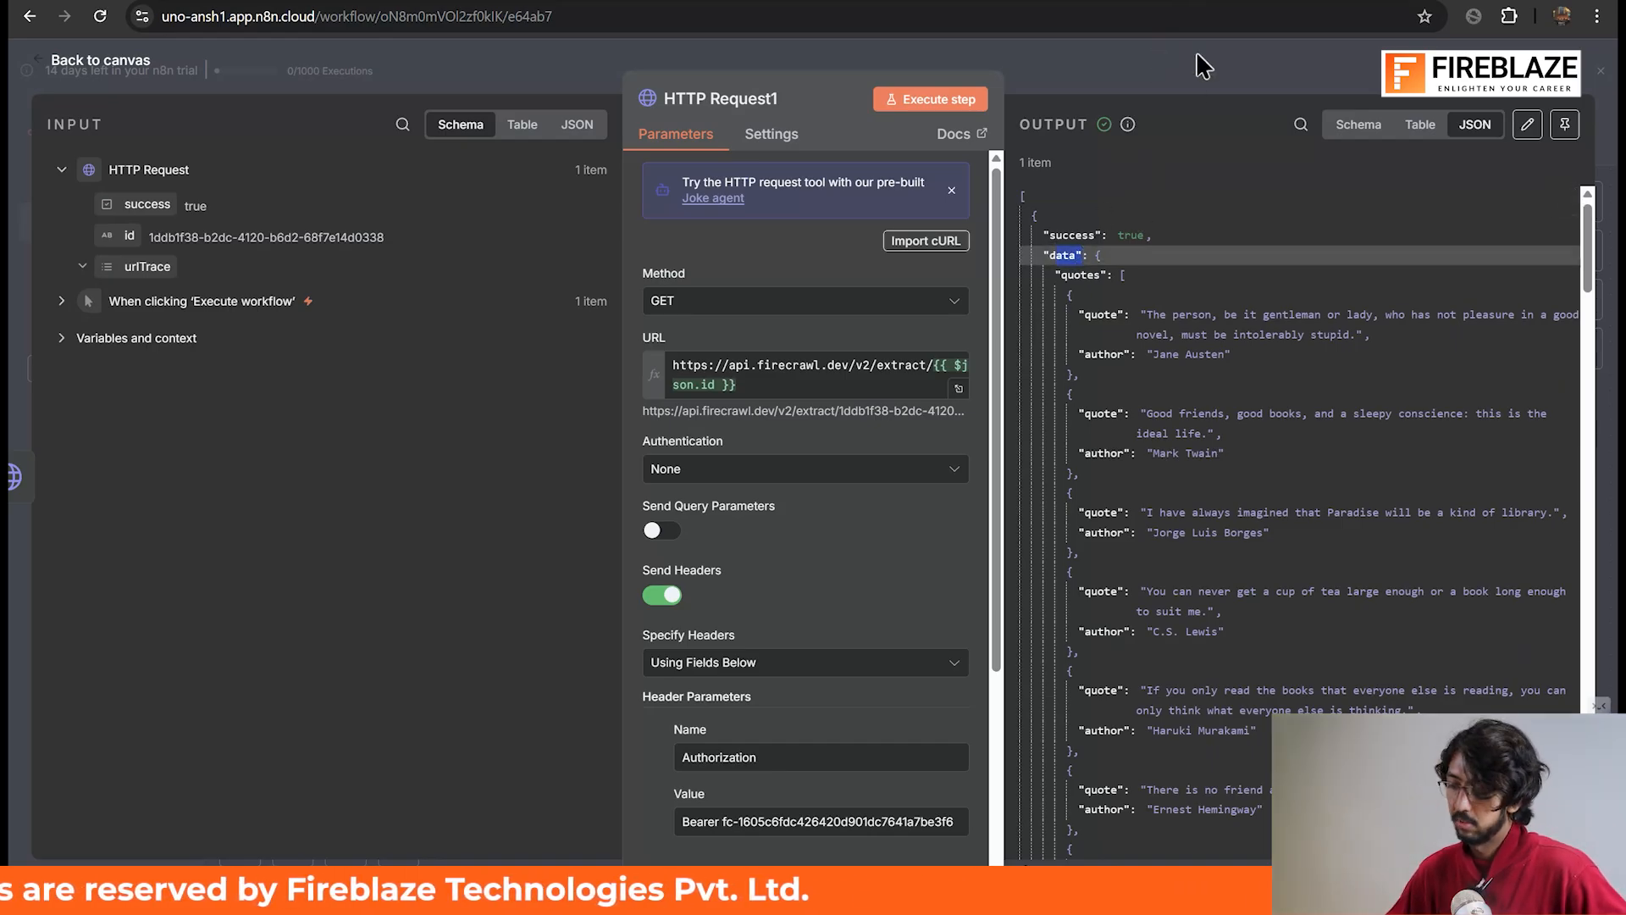
{"action": "left_click", "coordinate": [1183, 457]}
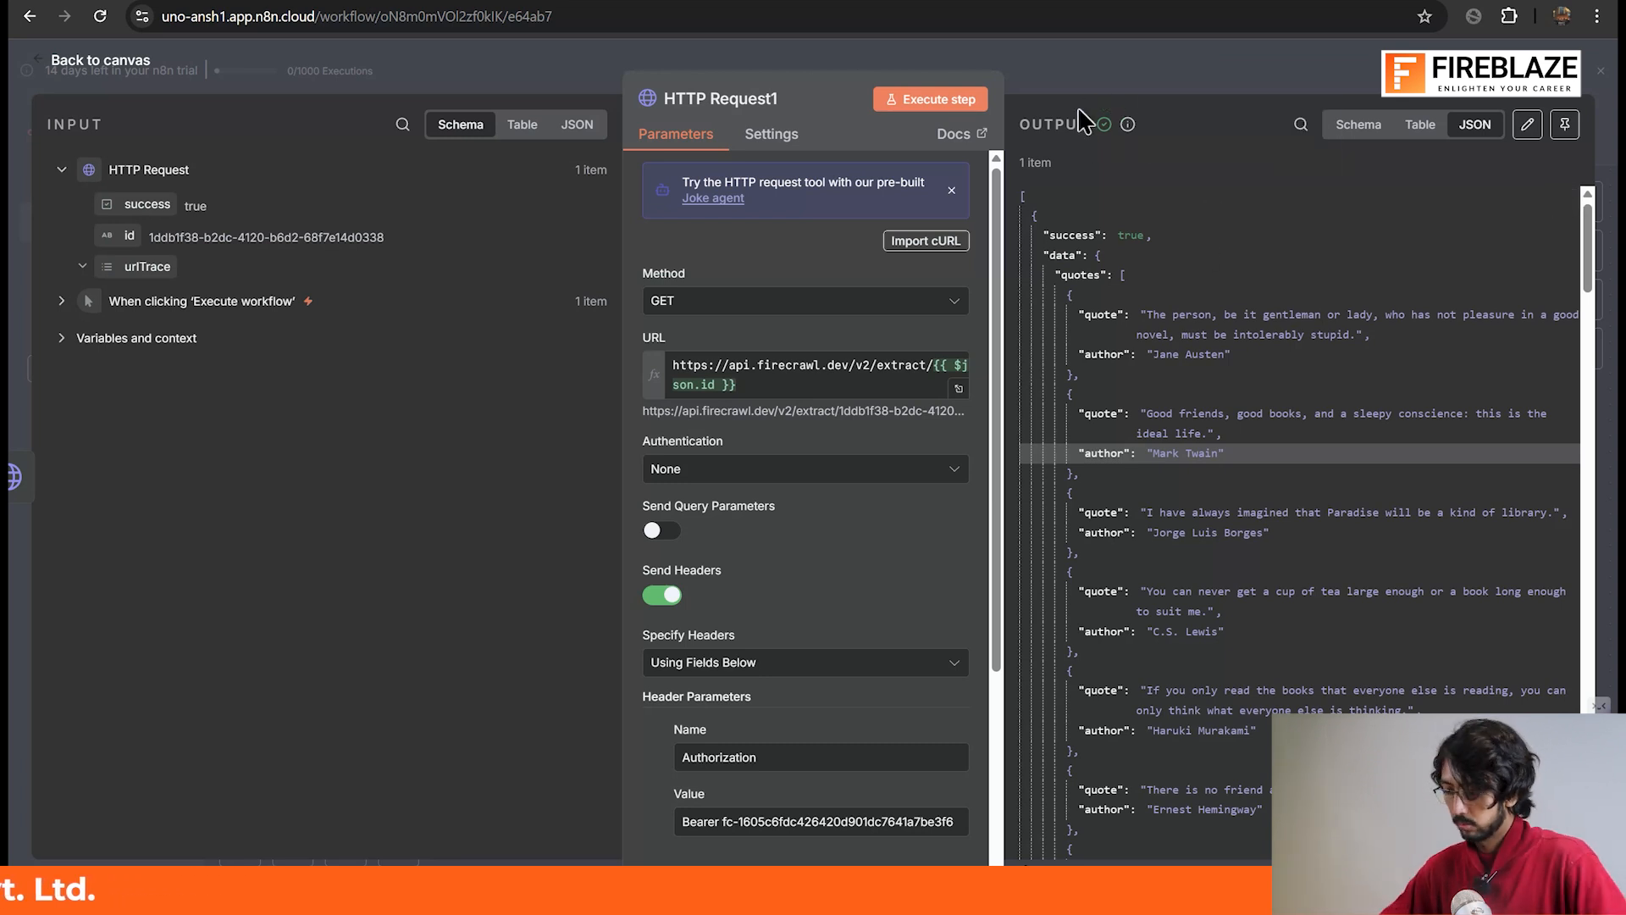
{"action": "left_click", "coordinate": [1110, 95]}
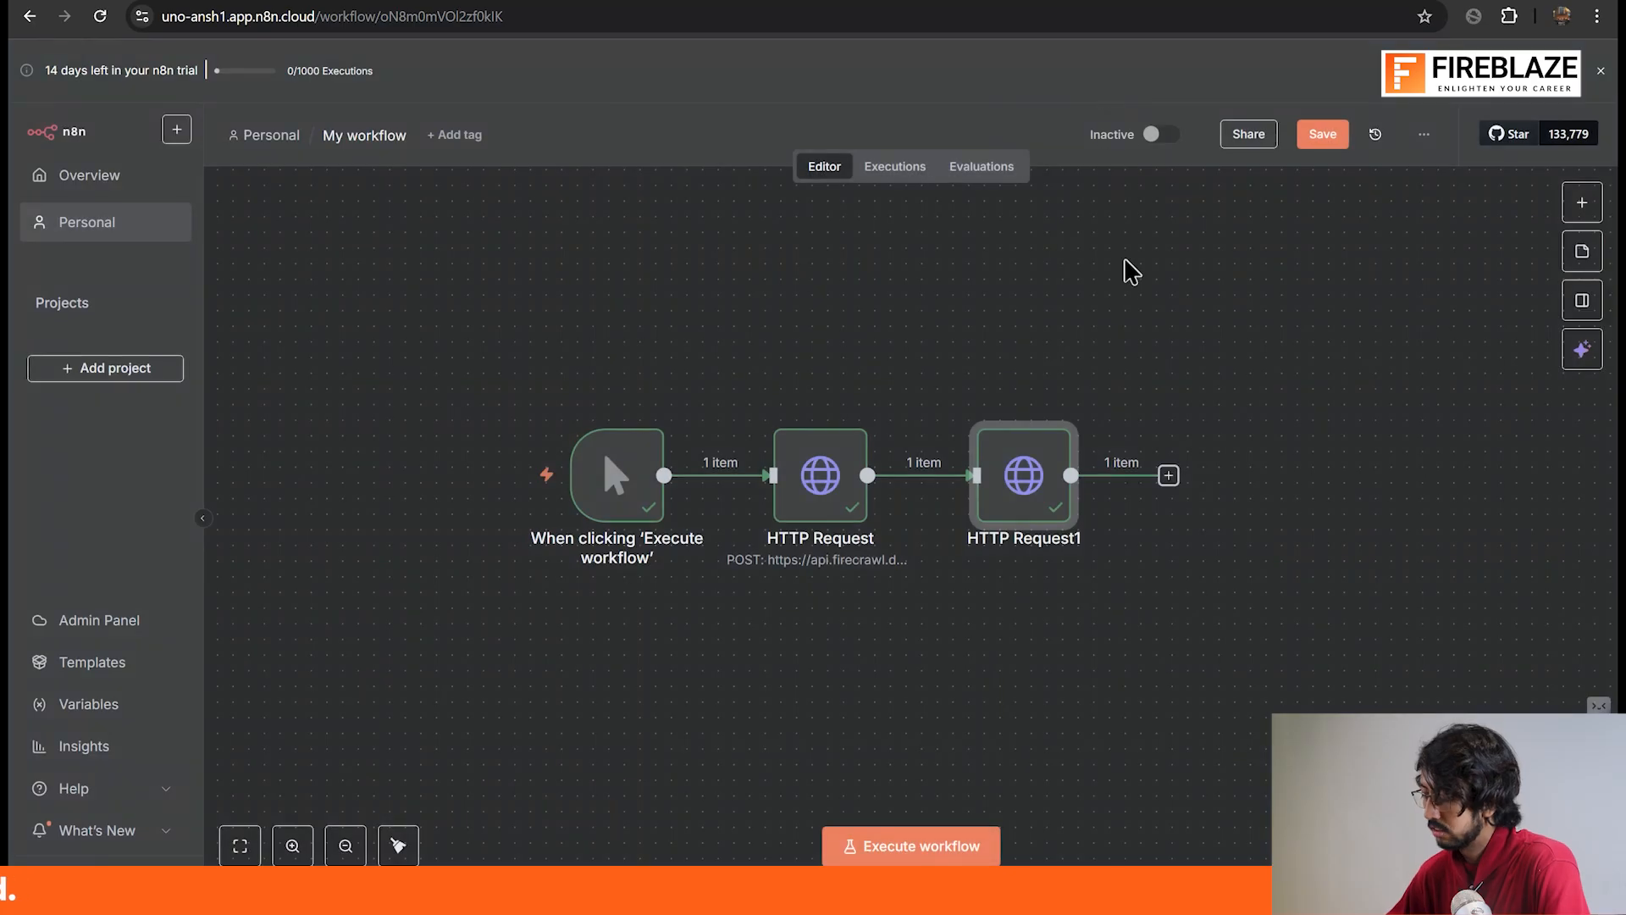
- Add an If node after the second HTTP Request node
{"action": "left_click", "coordinate": [1169, 475]}
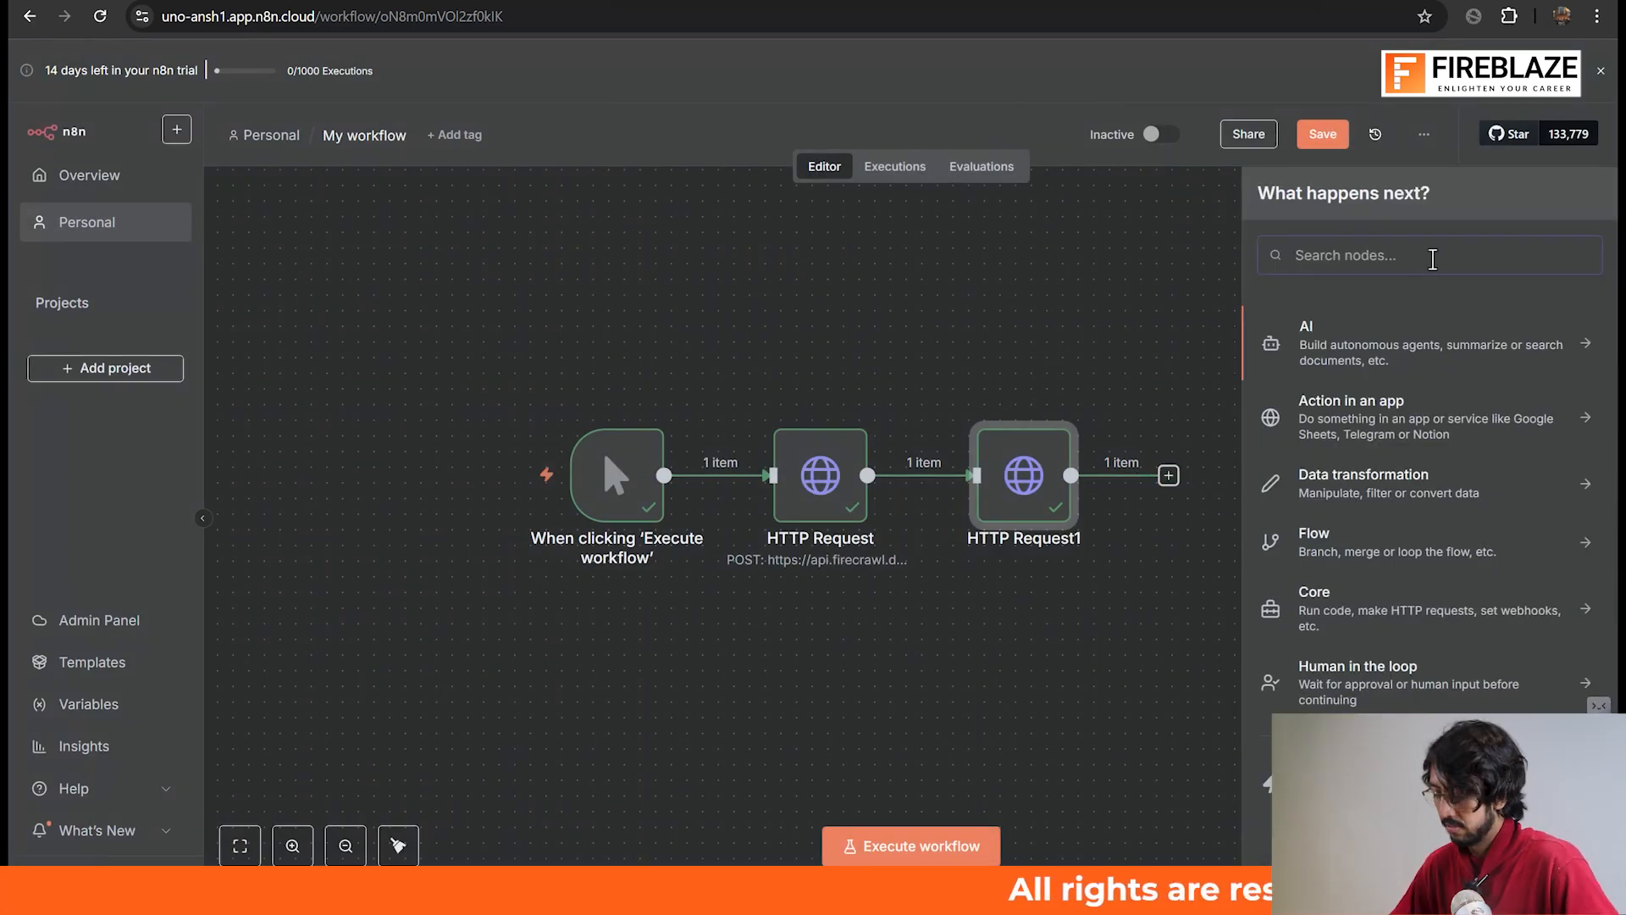
{"action": "type", "text": "if"}
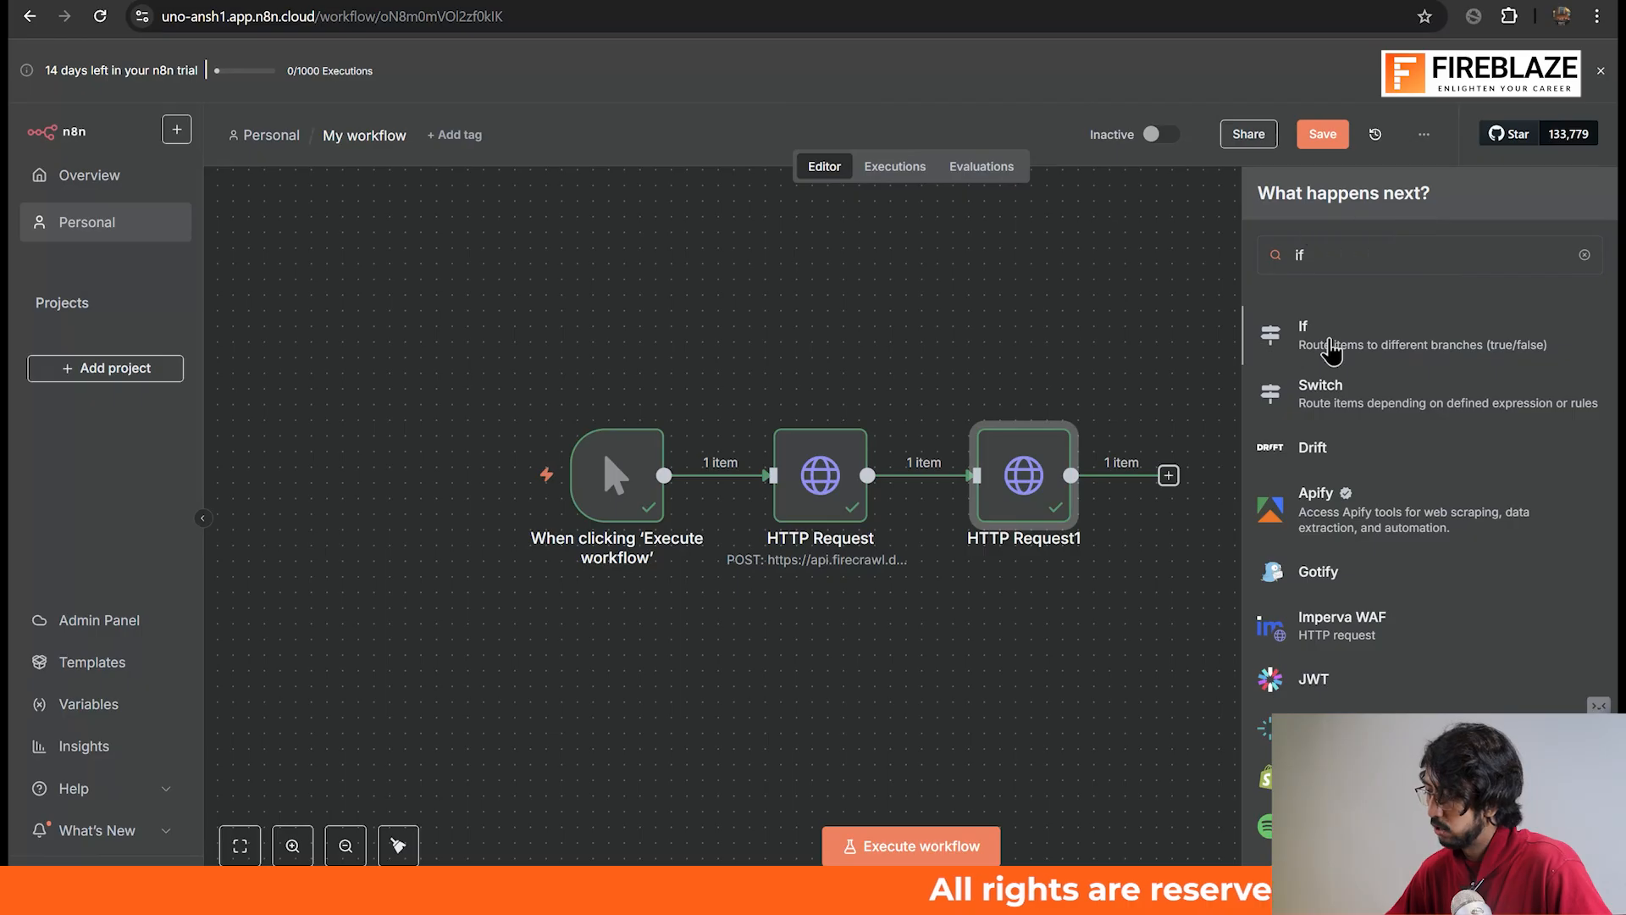
{"action": "left_click", "coordinate": [1330, 344]}
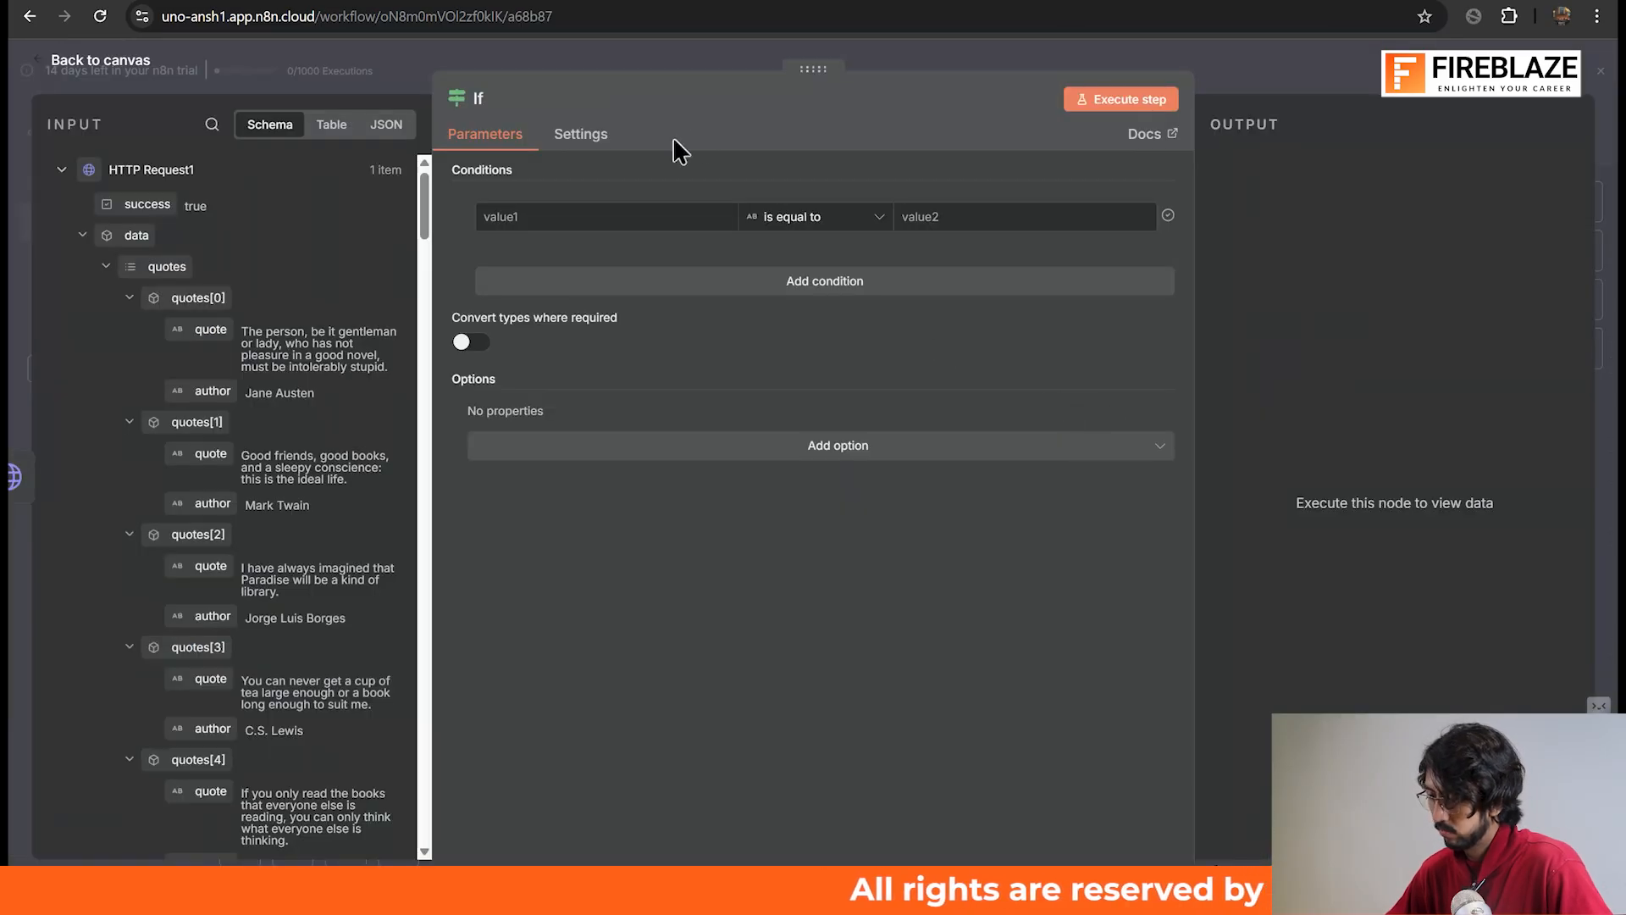
- Set the If condition's operator to the Boolean comparison "is empty"
{"action": "left_click", "coordinate": [842, 227]}
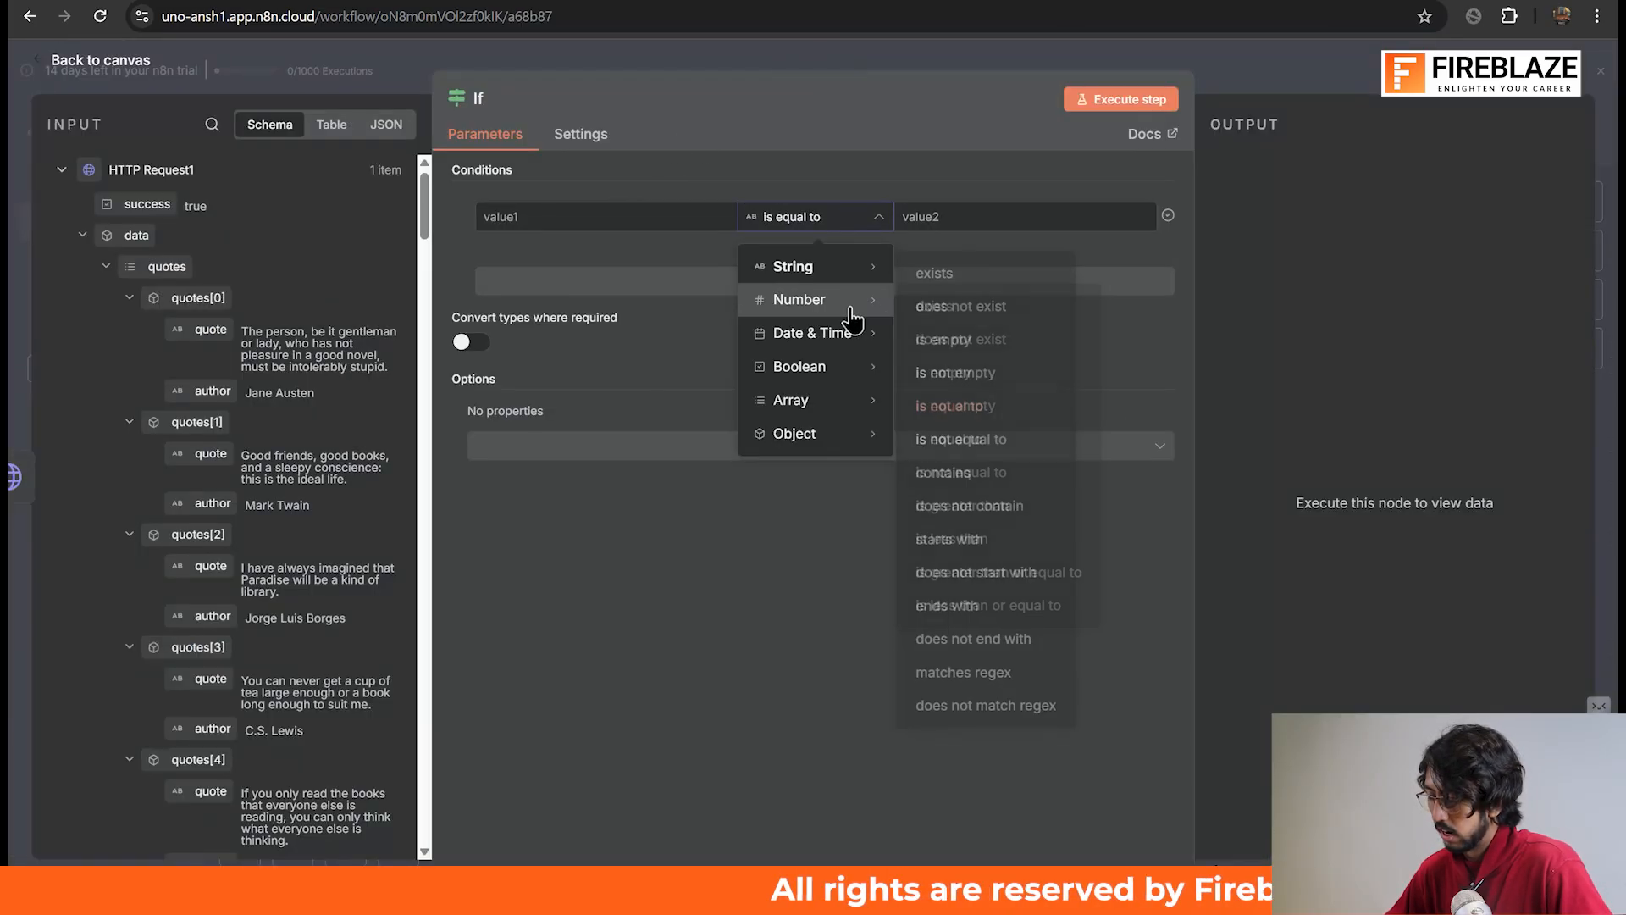
{"action": "mouse_move", "coordinate": [838, 281]}
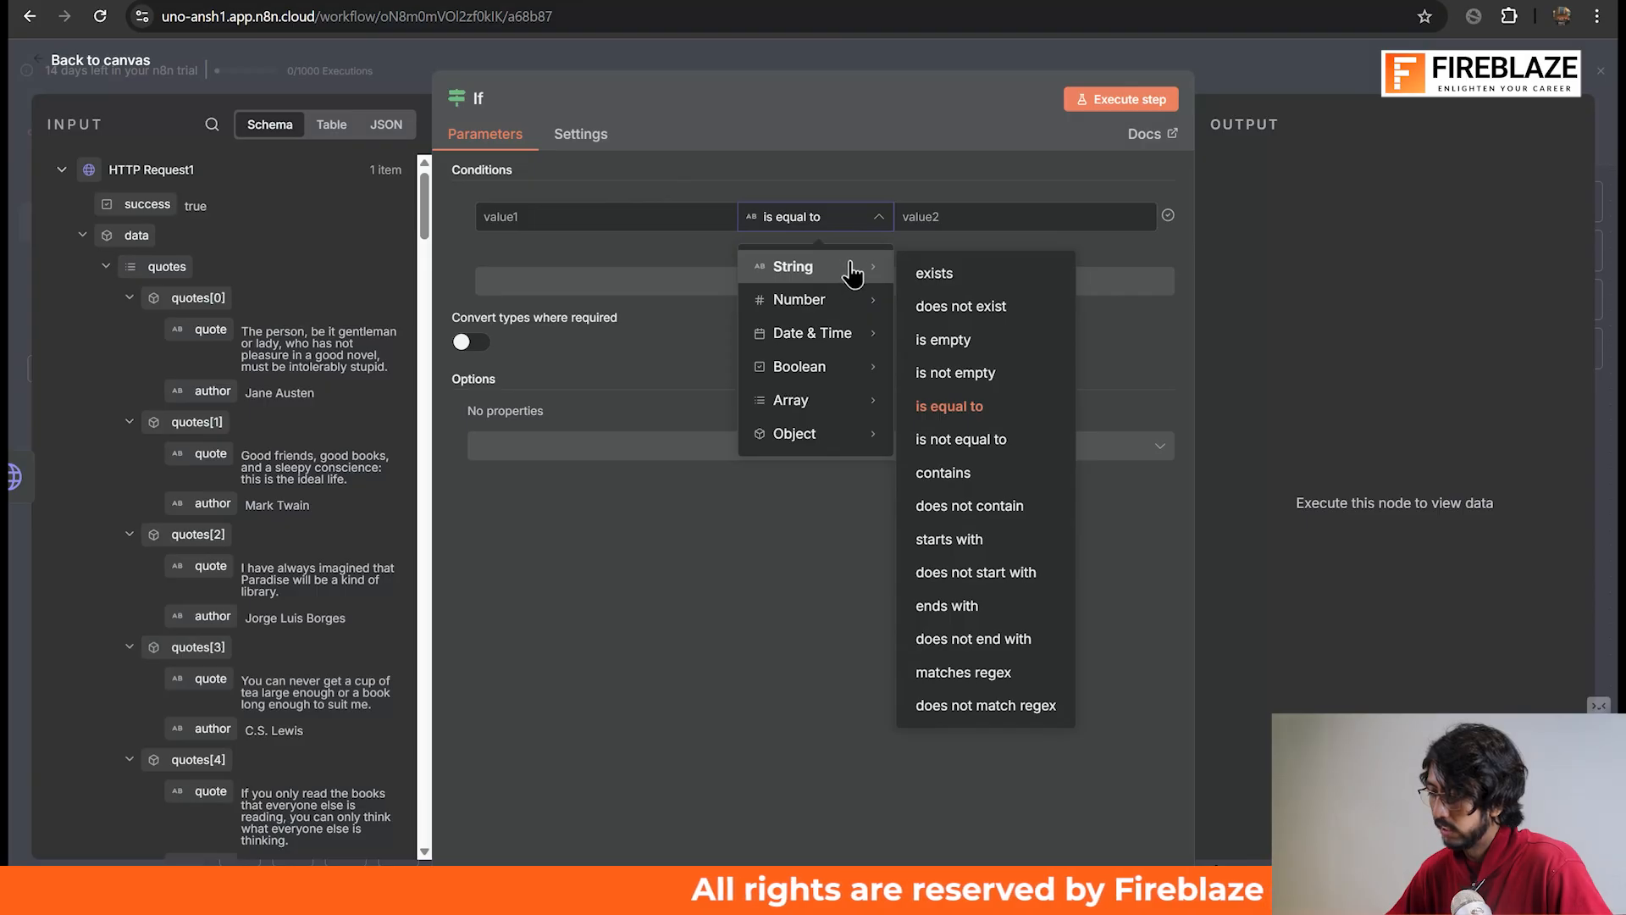
{"action": "mouse_move", "coordinate": [826, 375]}
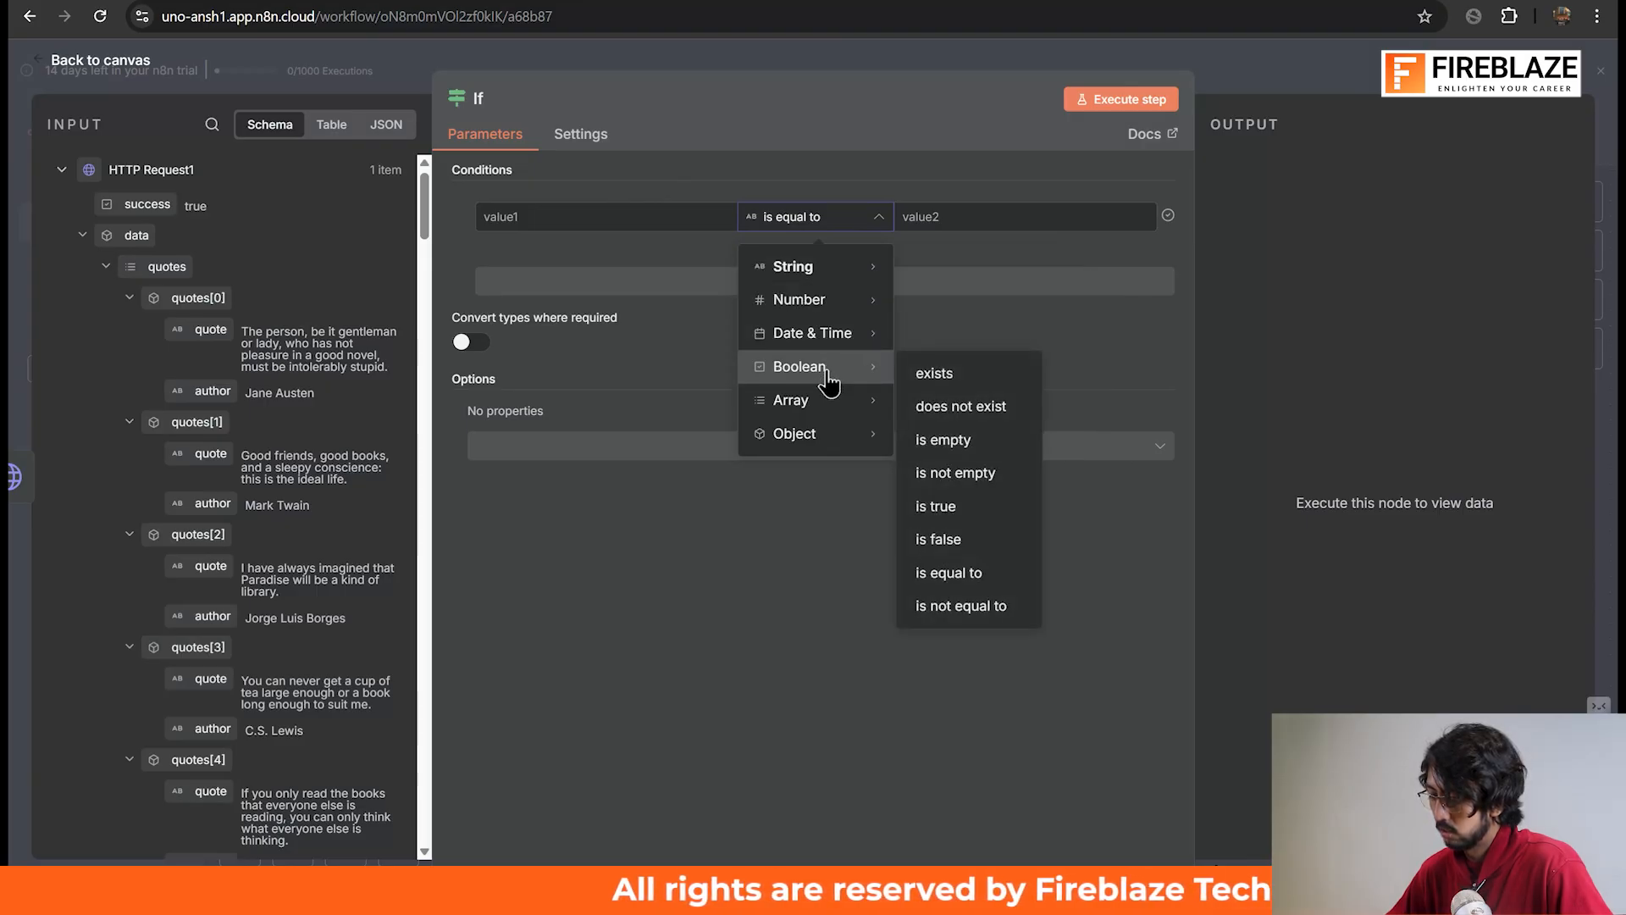
{"action": "left_click", "coordinate": [953, 440]}
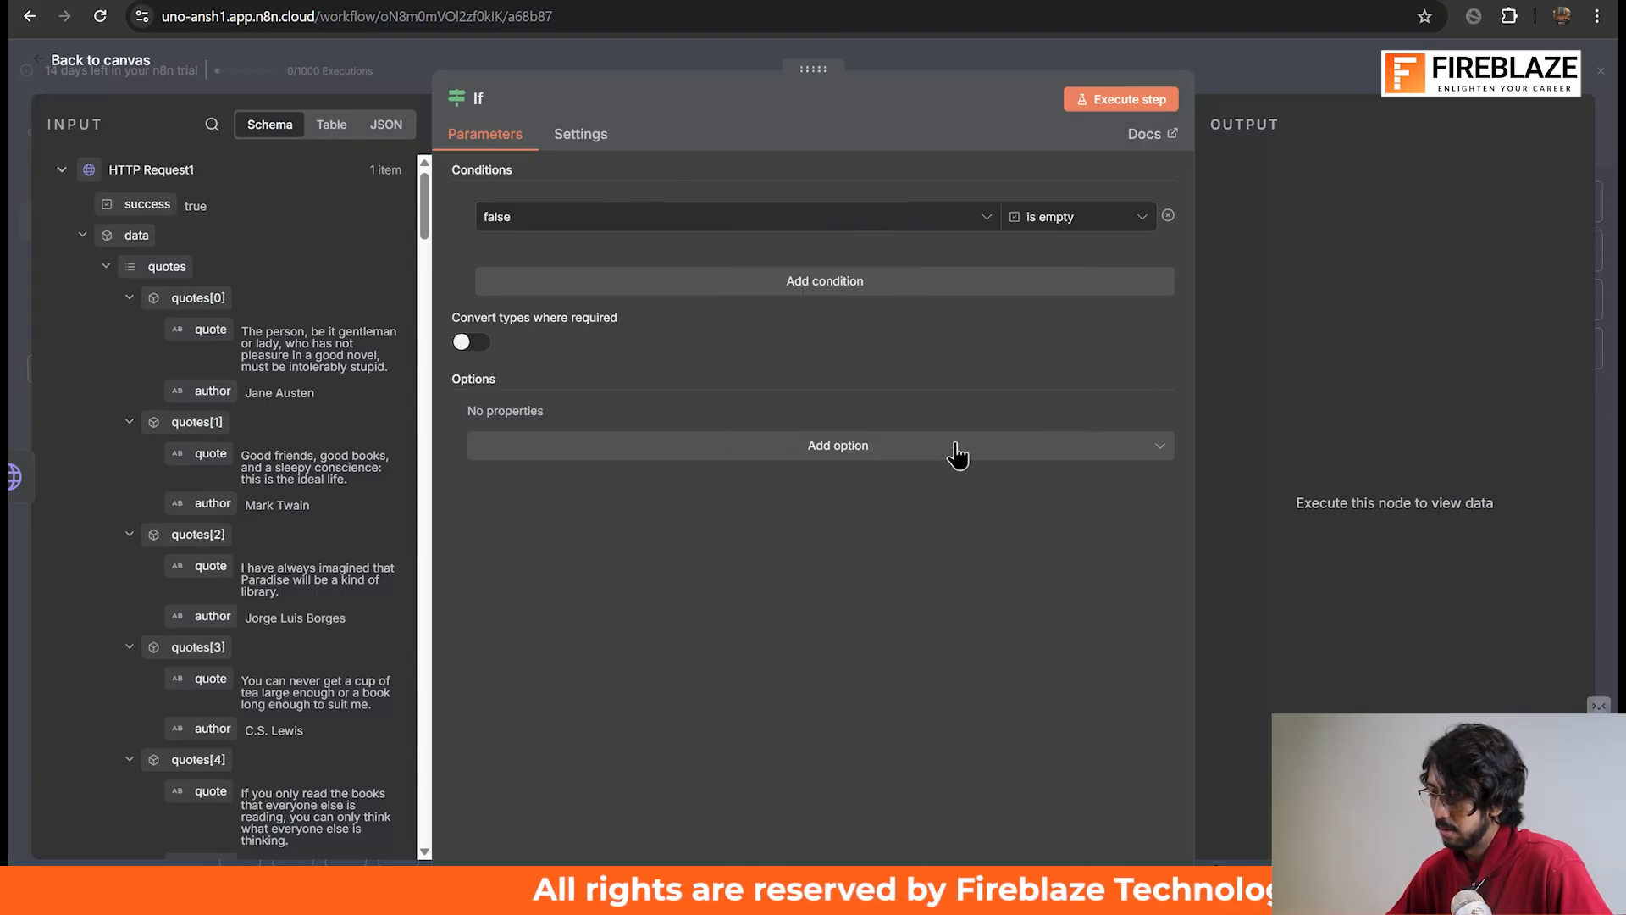
- Make the If condition's first value an expression that references the incoming data object as {{ $json.data }}
{"action": "left_click", "coordinate": [929, 218]}
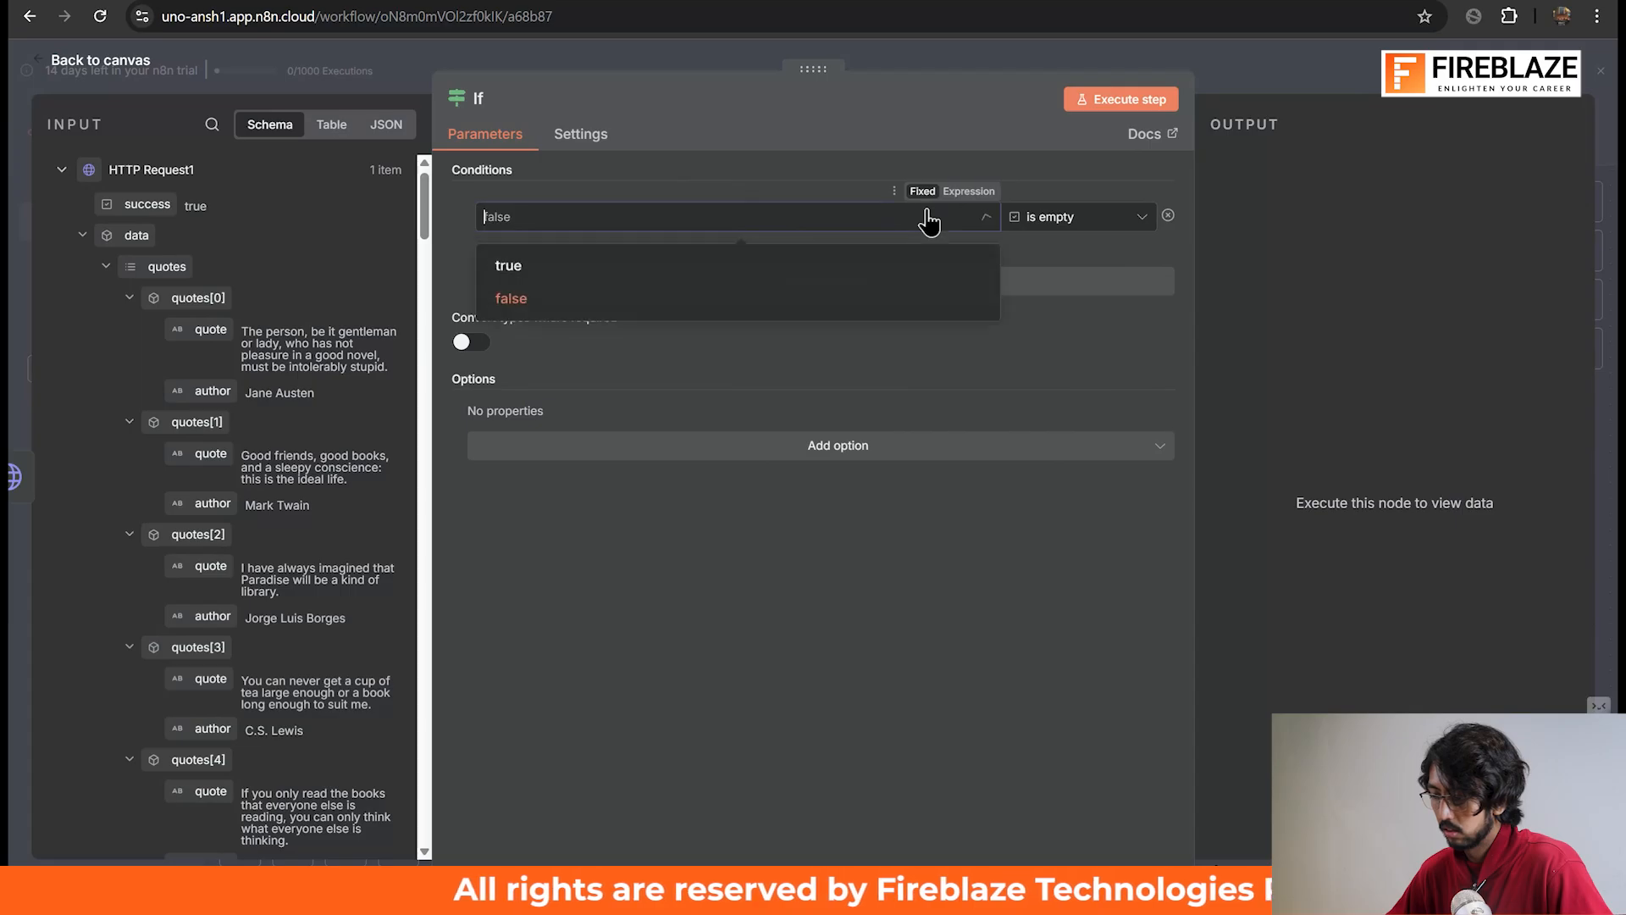
{"action": "left_click", "coordinate": [1112, 235]}
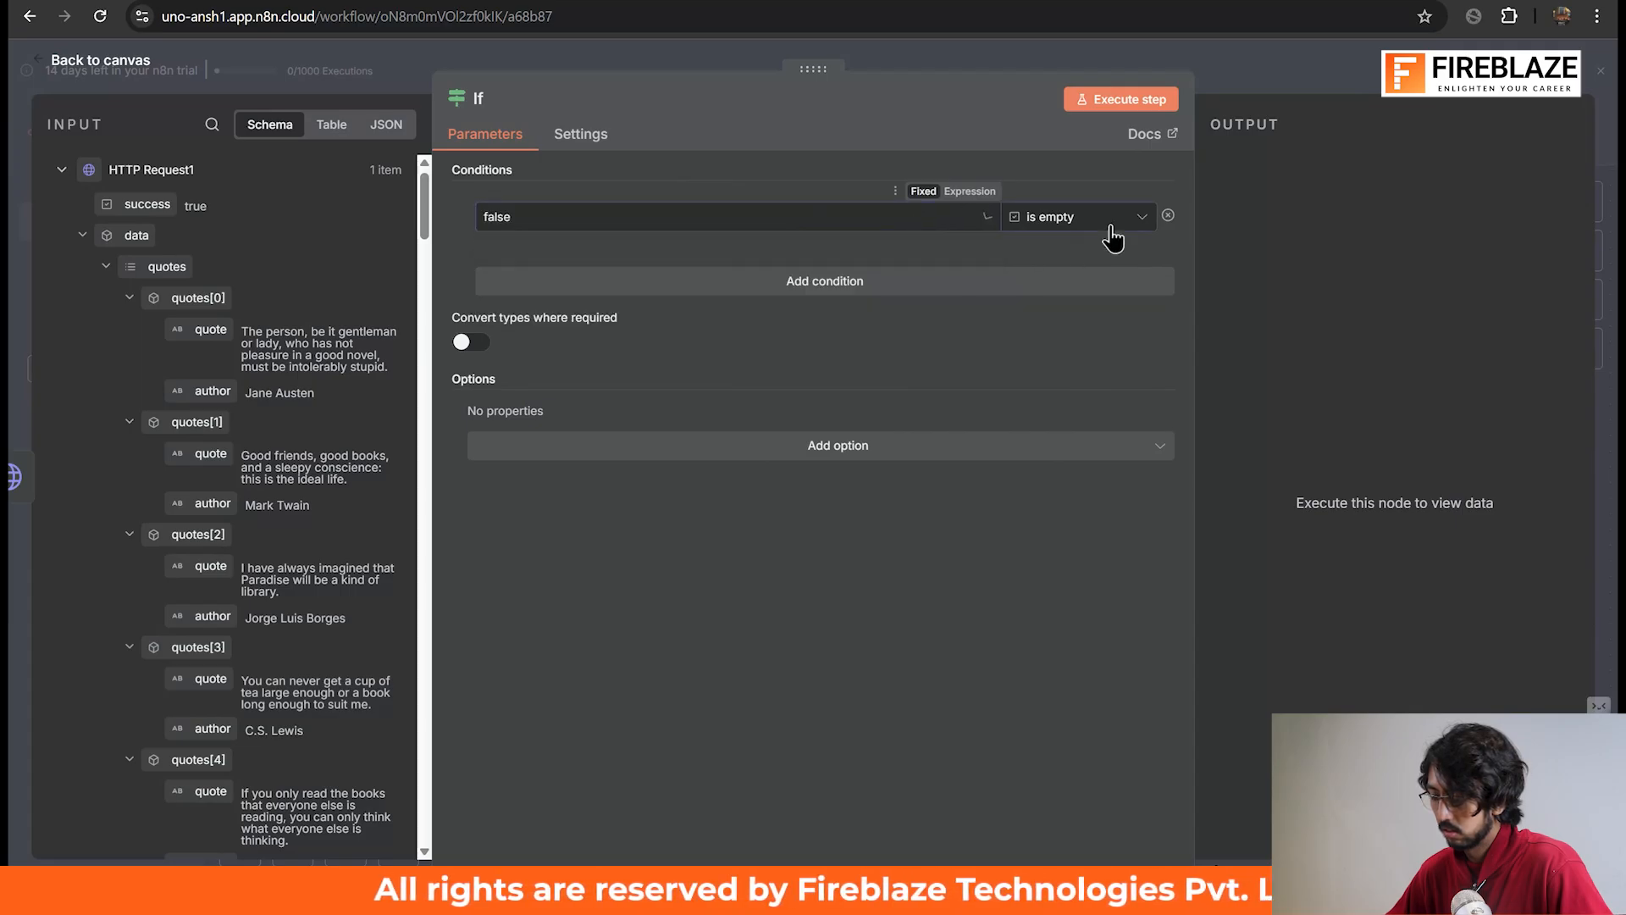
{"action": "mouse_move", "coordinate": [1107, 299]}
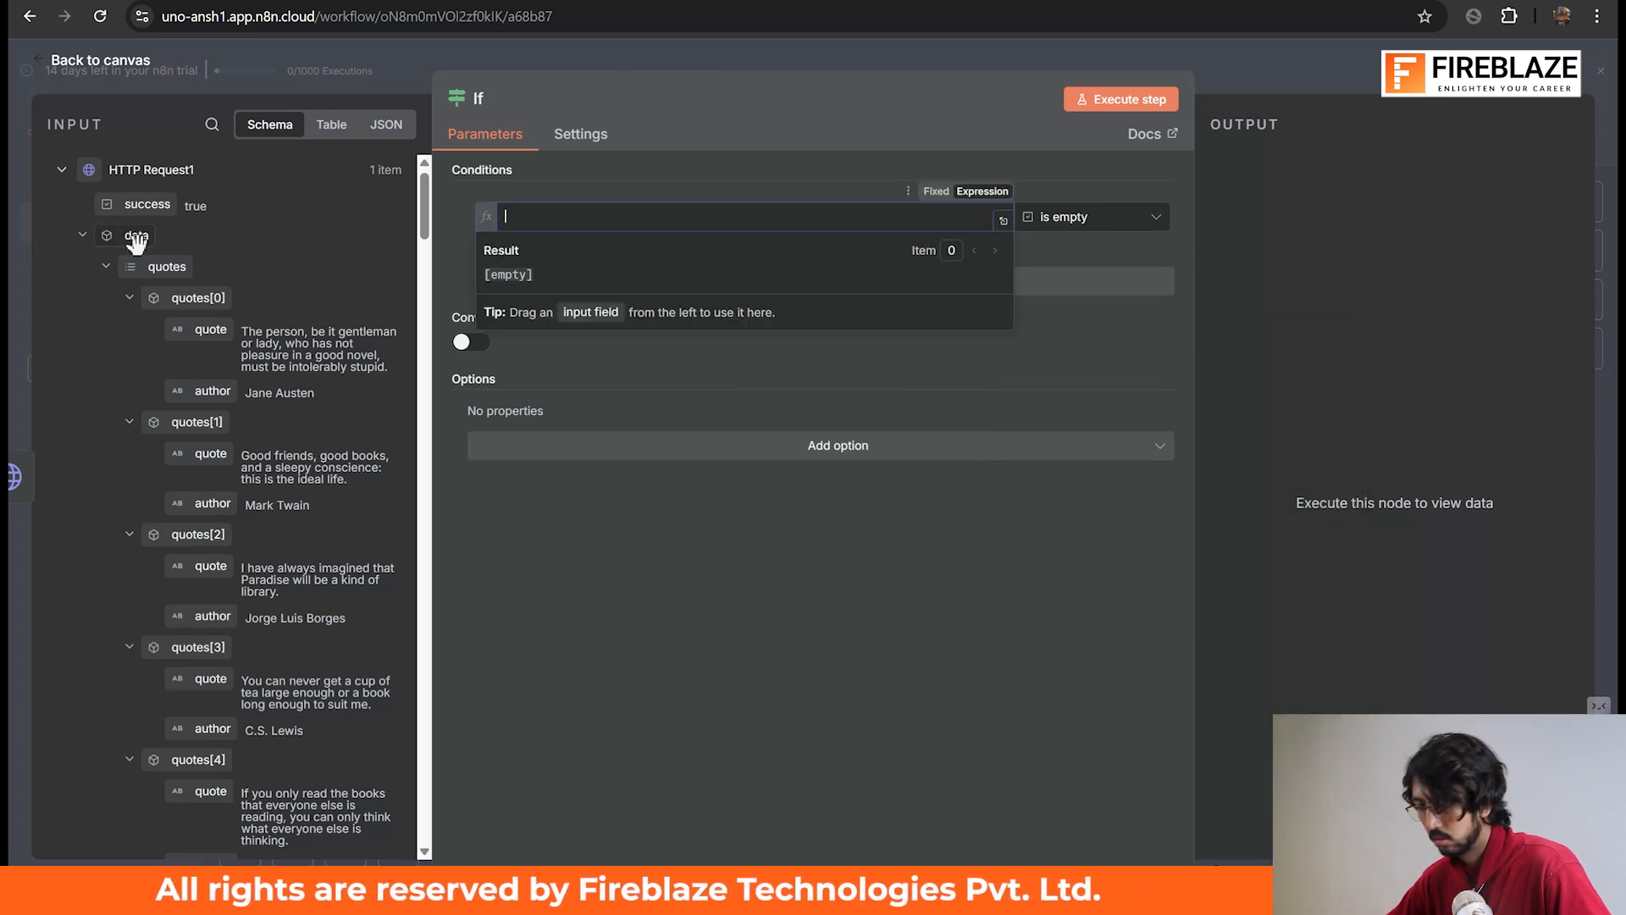
{"action": "left_click_drag", "start_coordinate": [135, 242], "coordinate": [642, 220]}
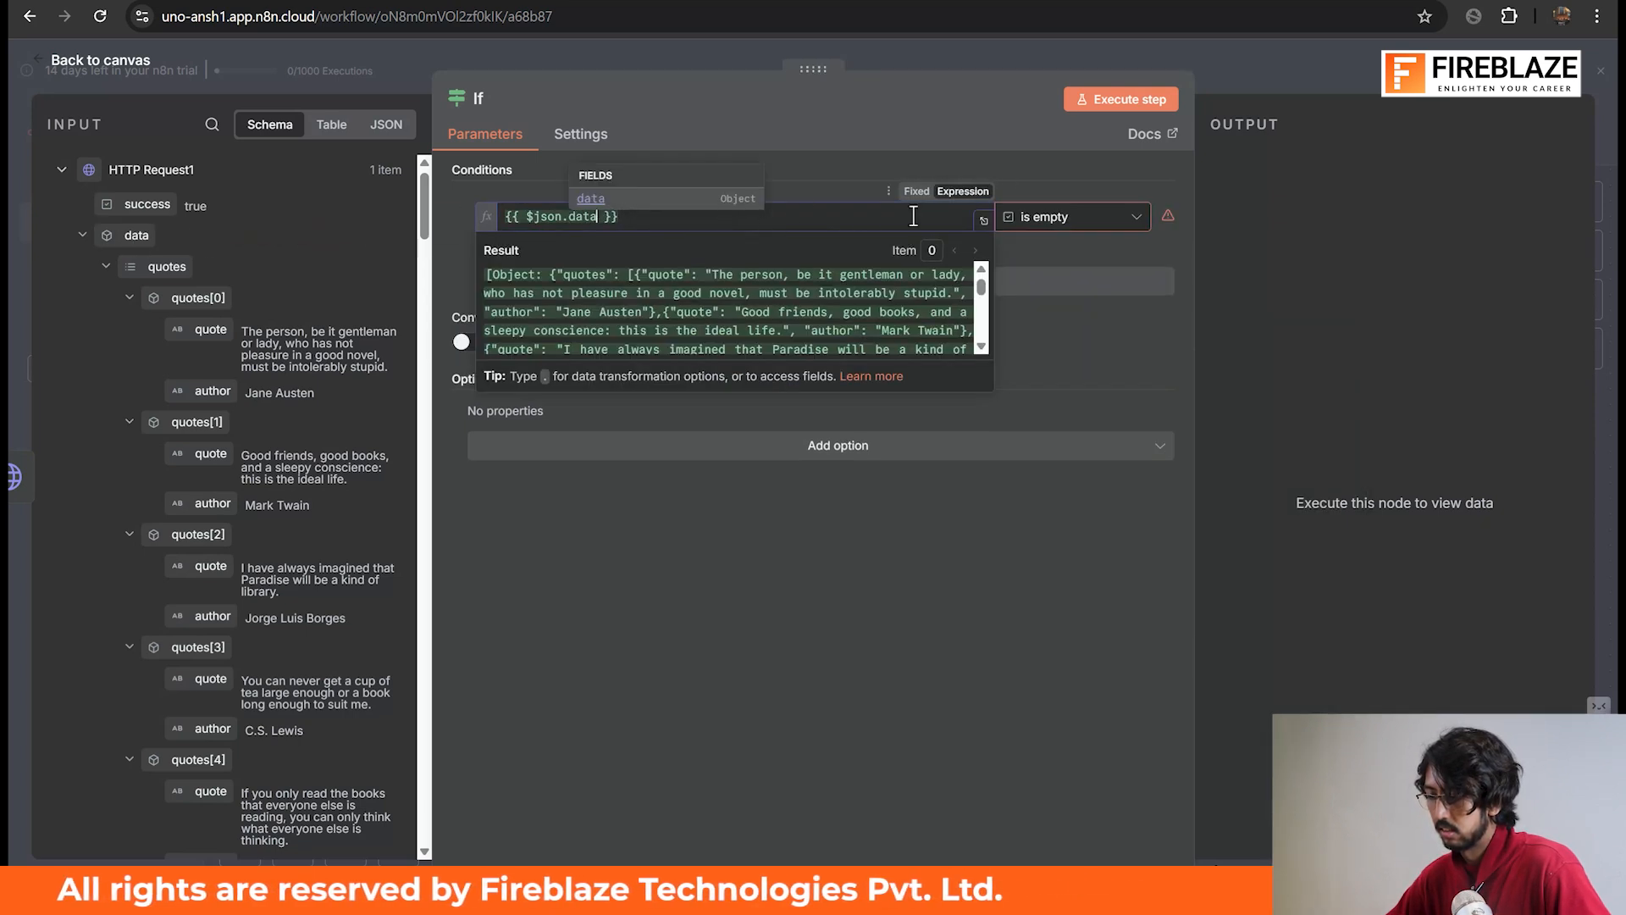
- Change the If condition's operator to the Object comparison "exists"
{"action": "left_click", "coordinate": [1134, 222]}
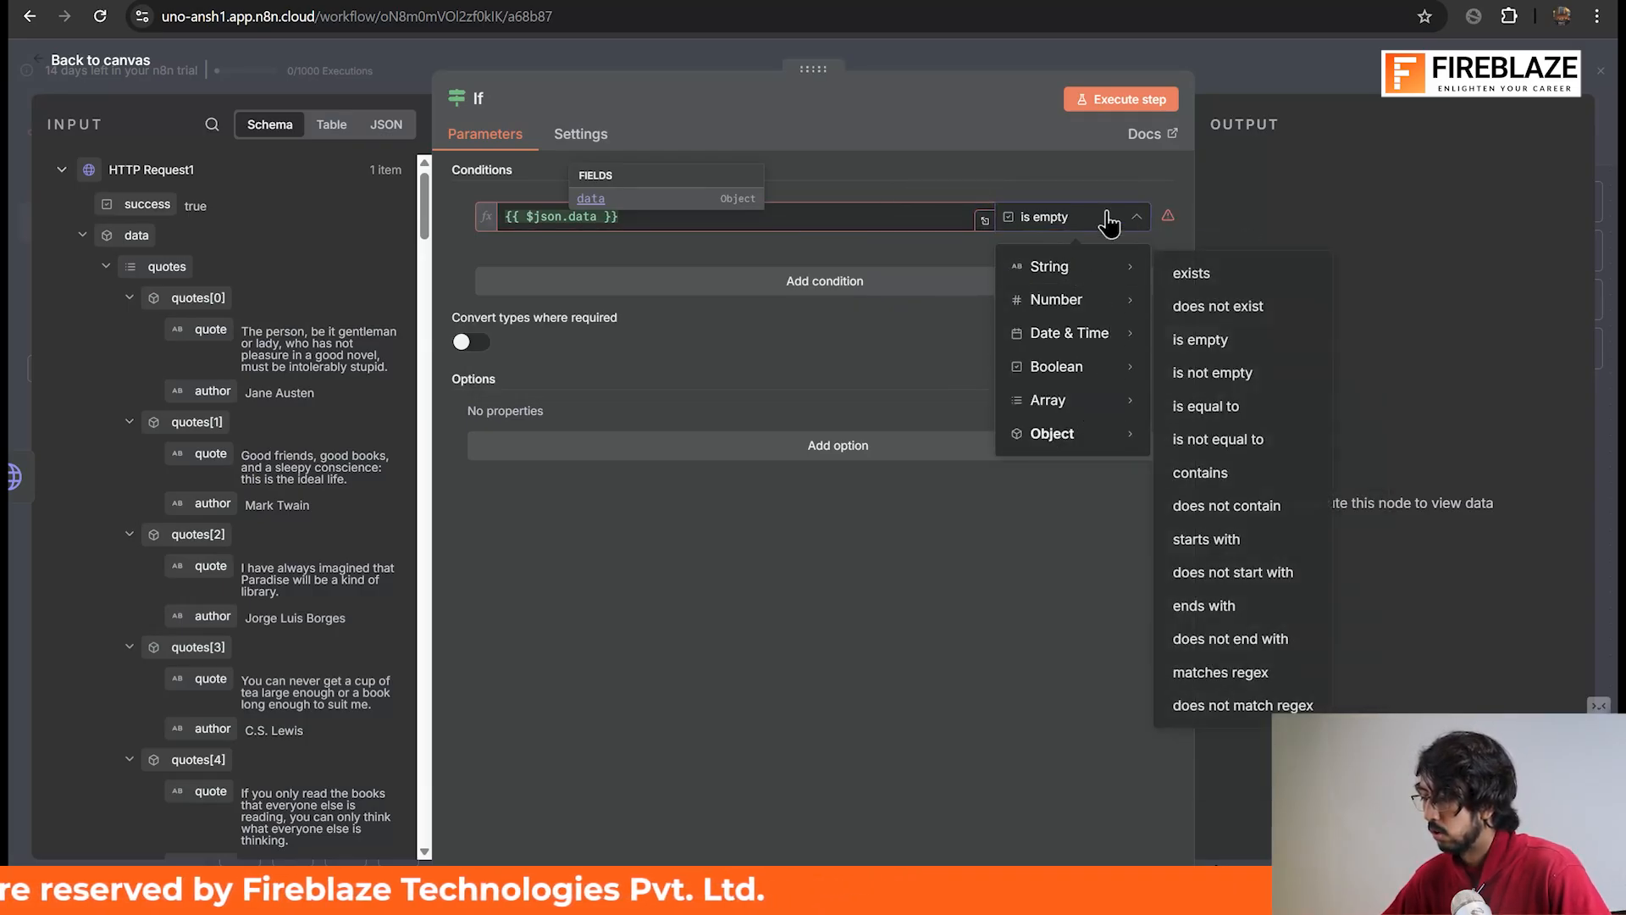
{"action": "left_click", "coordinate": [1121, 170]}
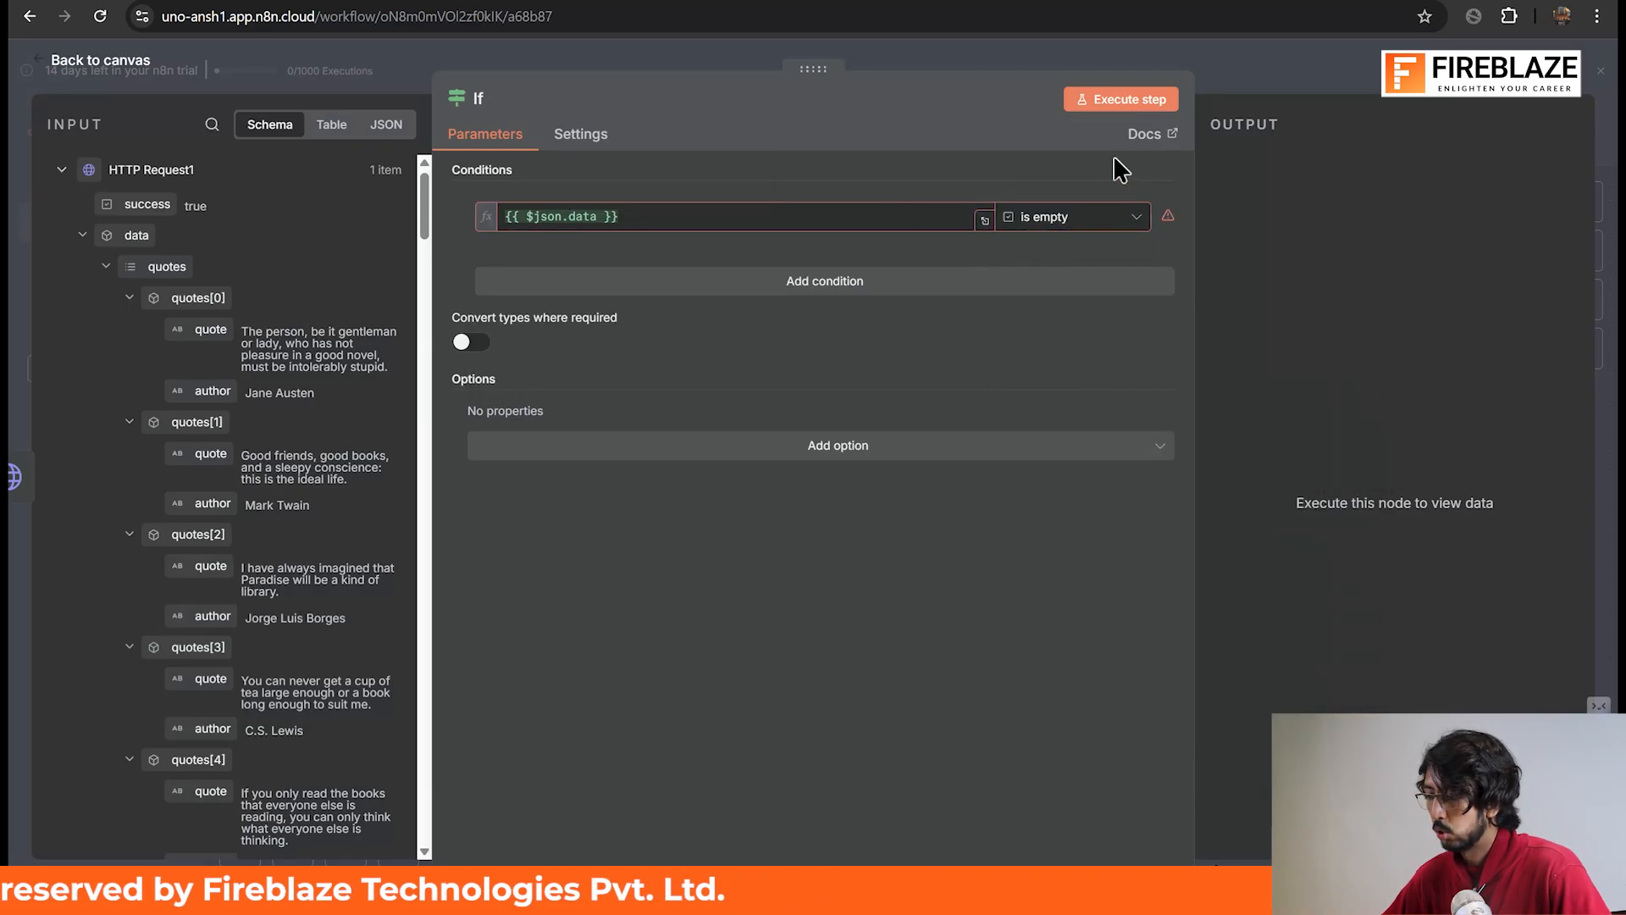
{"action": "left_click", "coordinate": [1097, 216]}
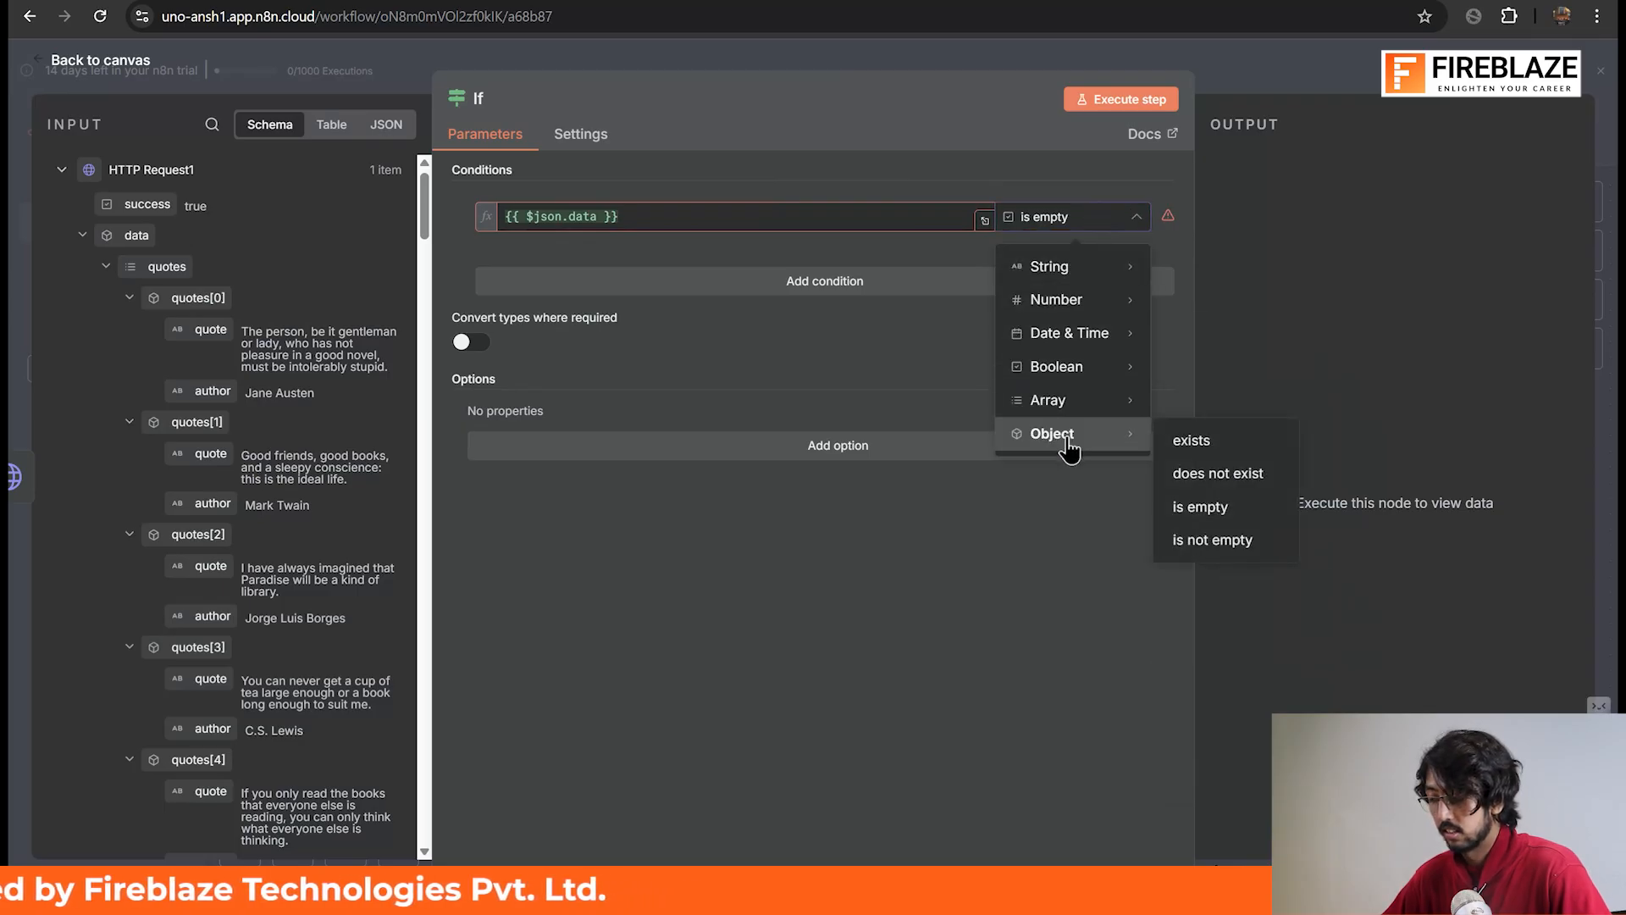
{"action": "mouse_move", "coordinate": [1125, 439]}
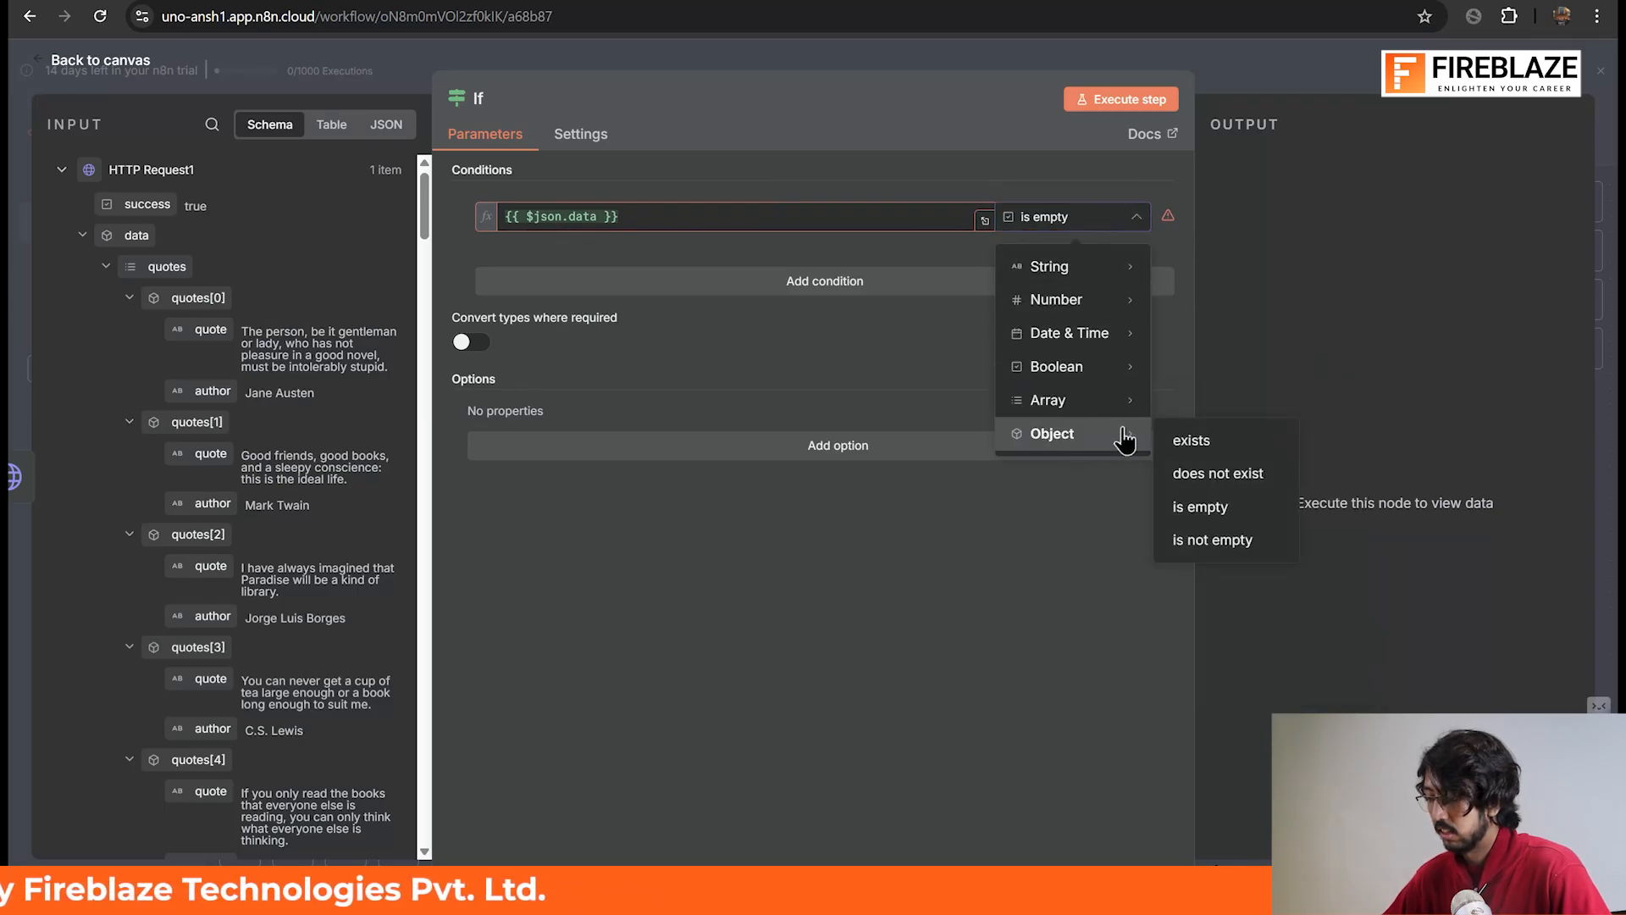
{"action": "left_click", "coordinate": [1219, 441]}
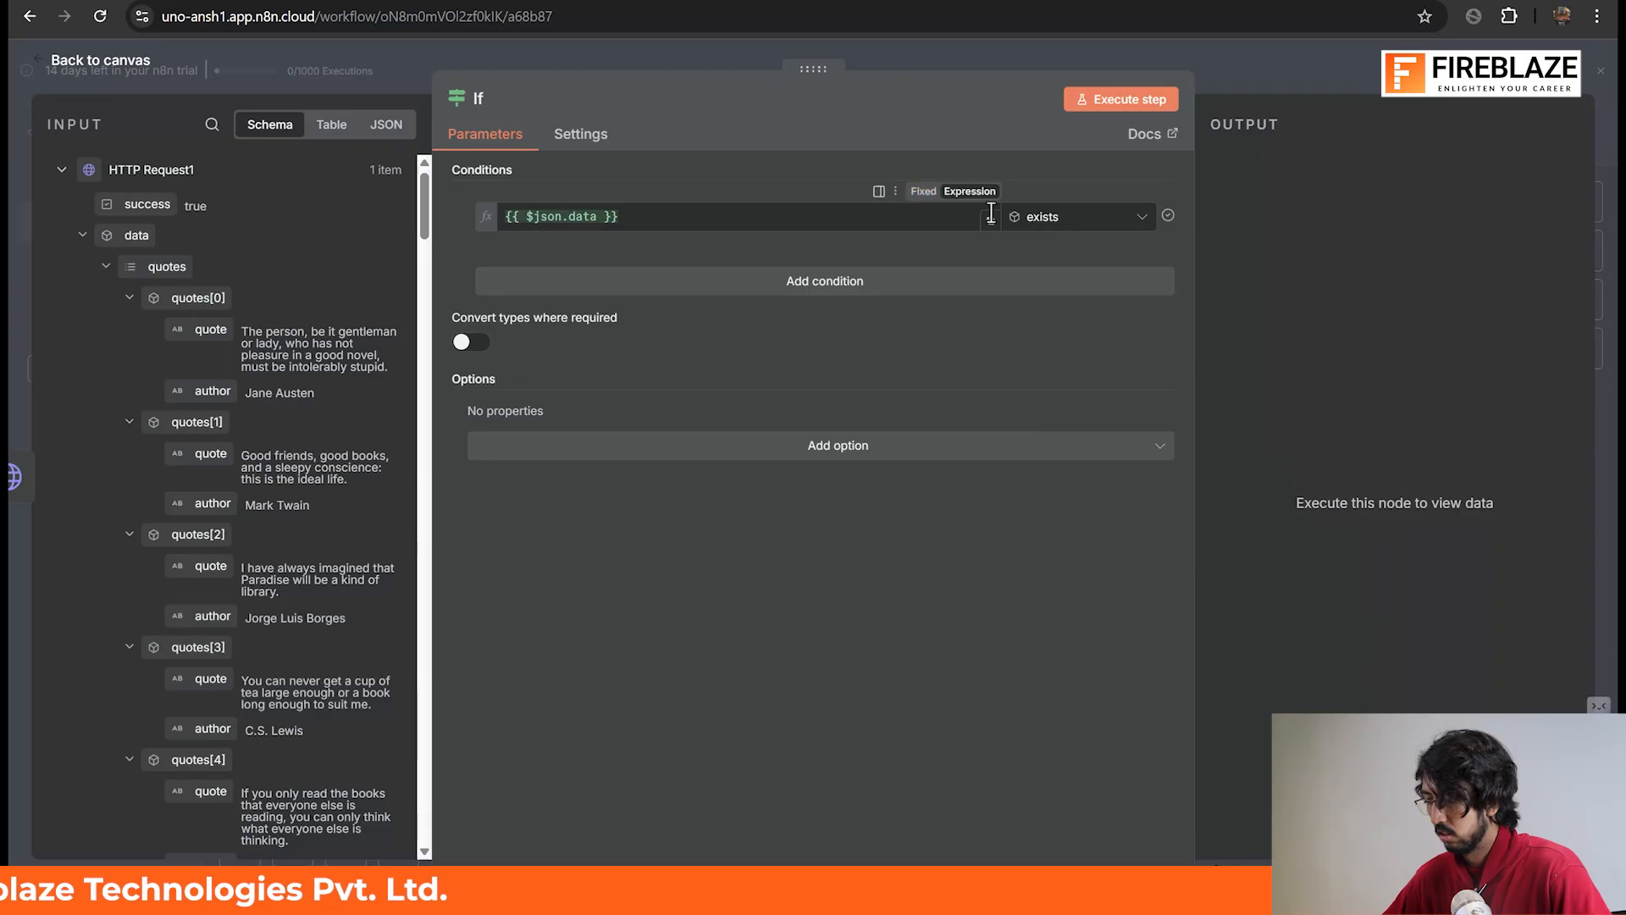
- Set the If condition's operator to the Object comparison "is empty"
{"action": "left_click", "coordinate": [1118, 220]}
{"action": "mouse_move", "coordinate": [1109, 434]}
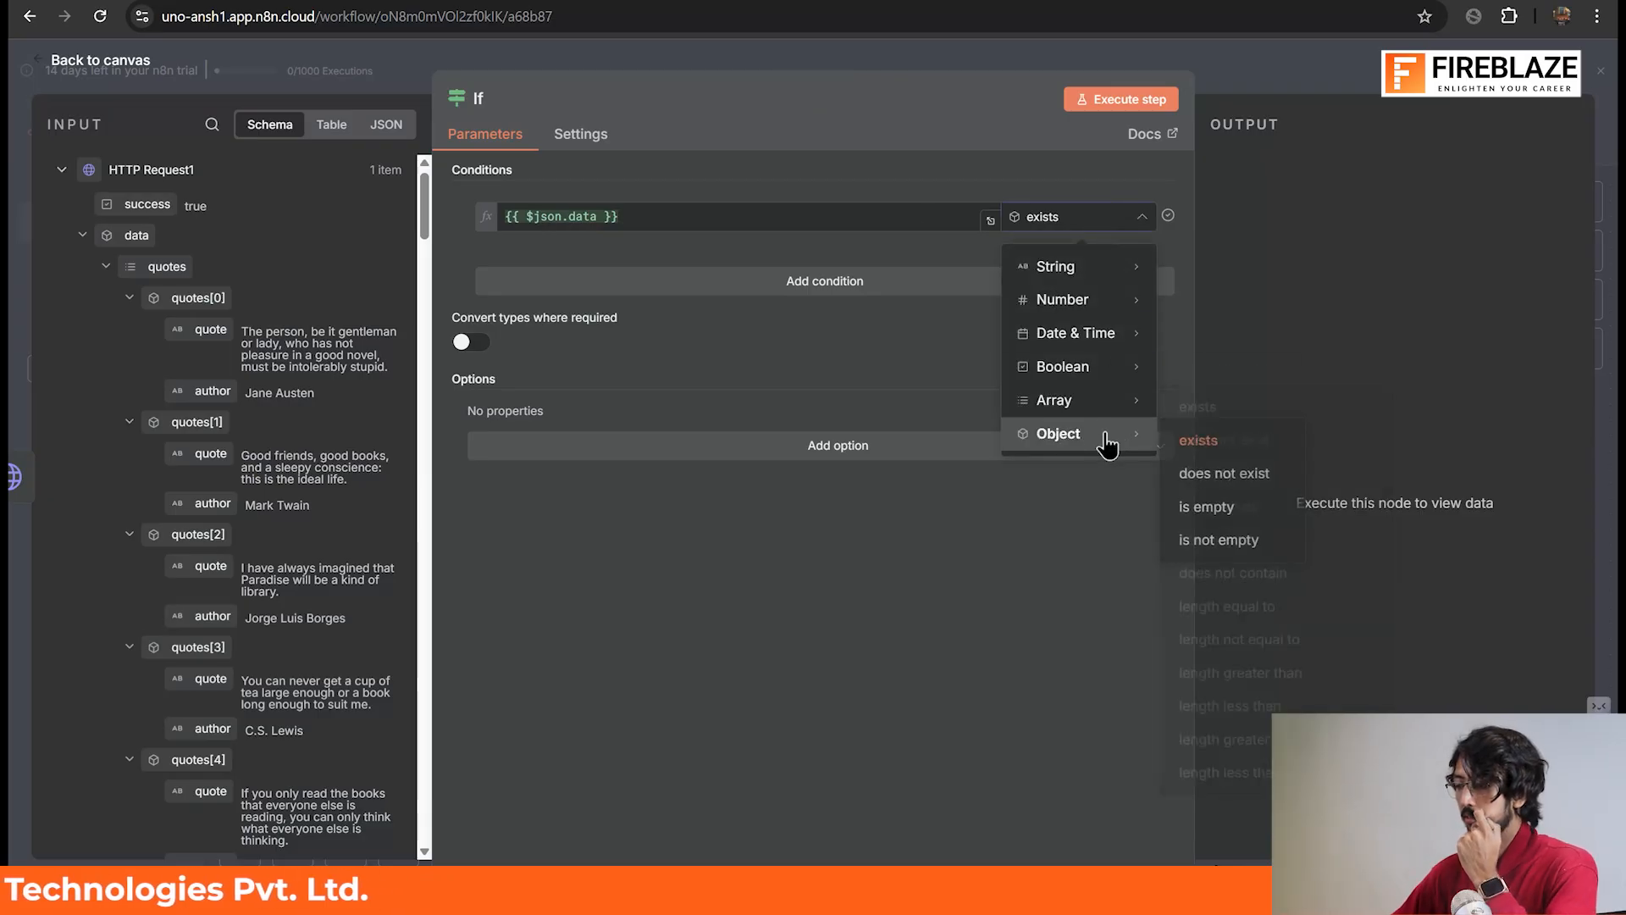
{"action": "left_click", "coordinate": [1236, 513]}
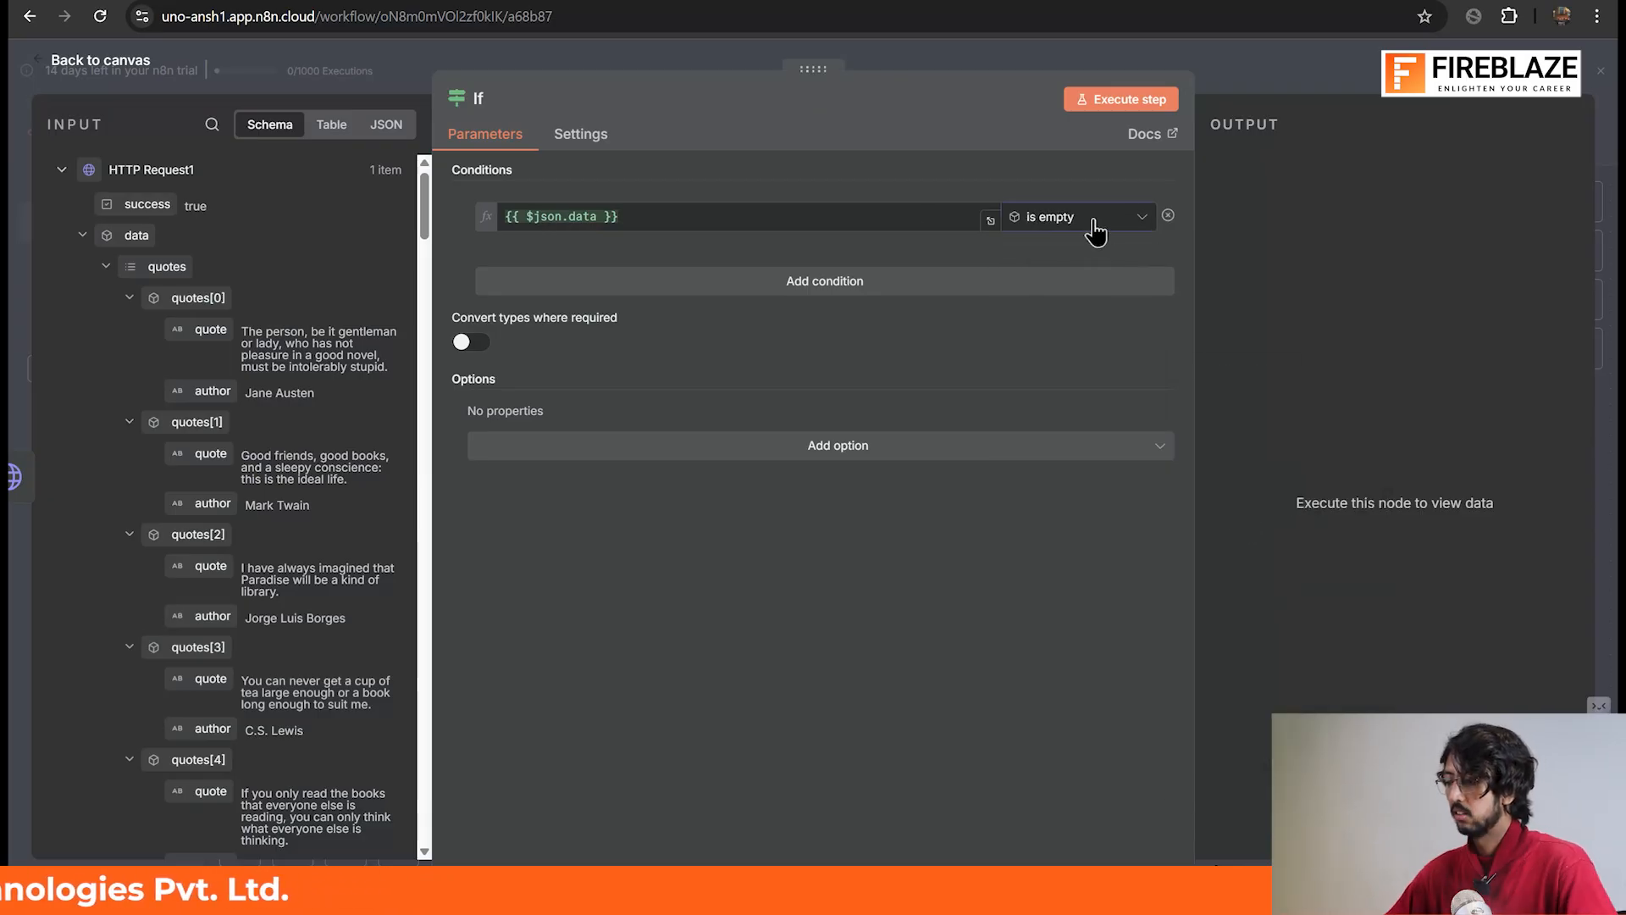
- Execute the If node, examine the output of its true and false branches, and return to the canvas
{"action": "left_click", "coordinate": [1152, 110]}
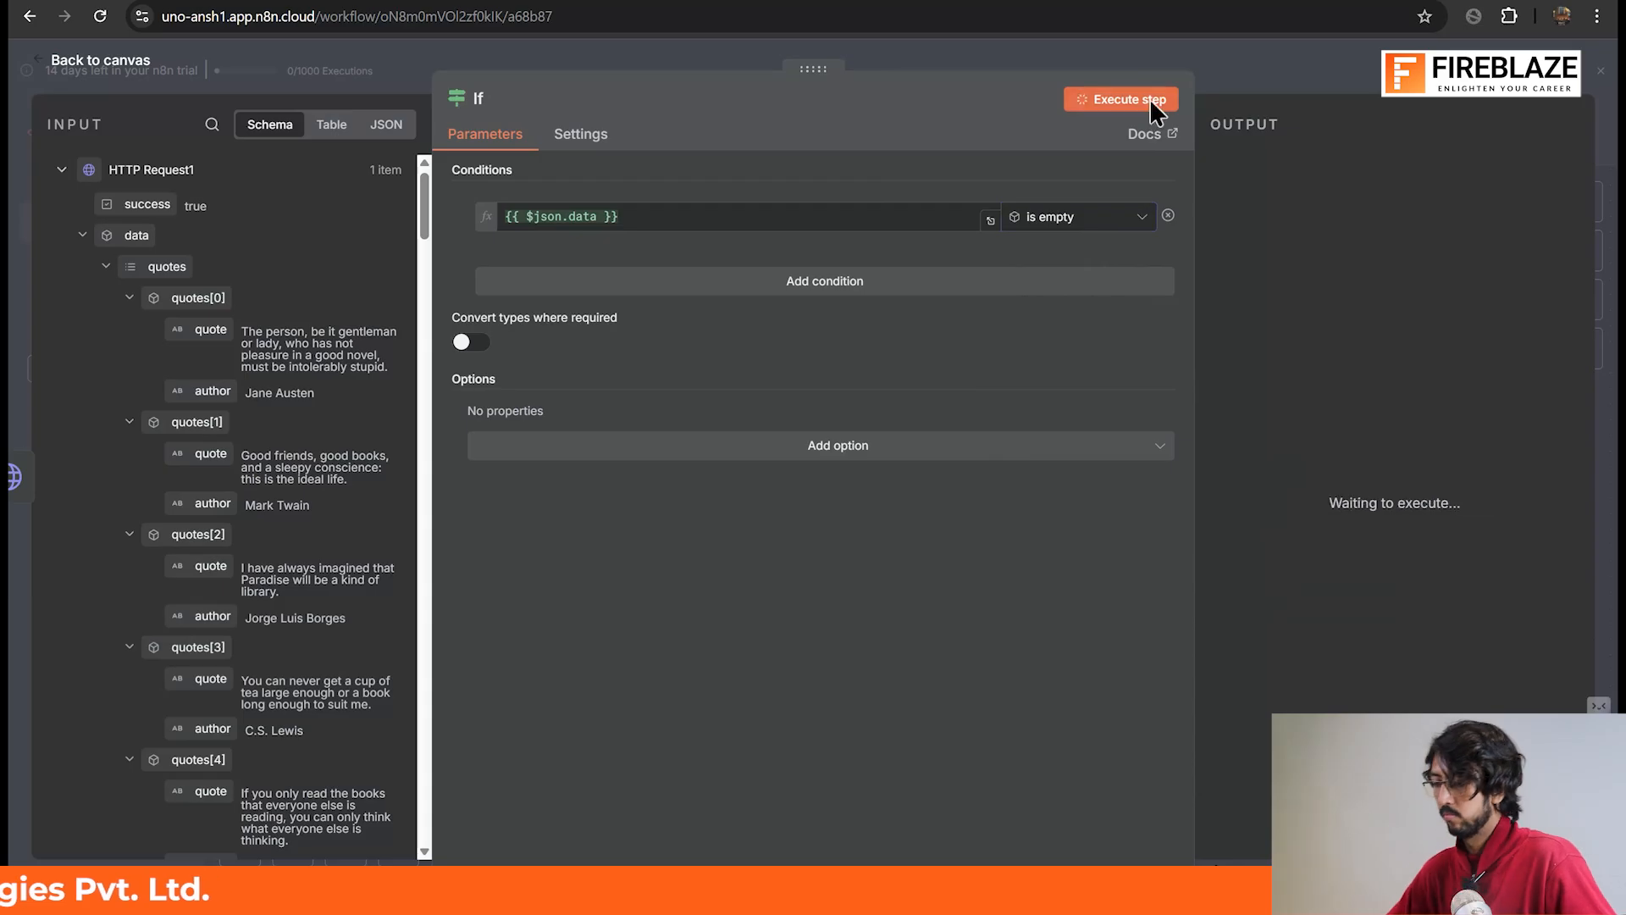
{"action": "left_click", "coordinate": [1389, 170]}
{"action": "scroll", "coordinate": [1321, 328], "scroll_direction": "down", "scroll_amount": 1}
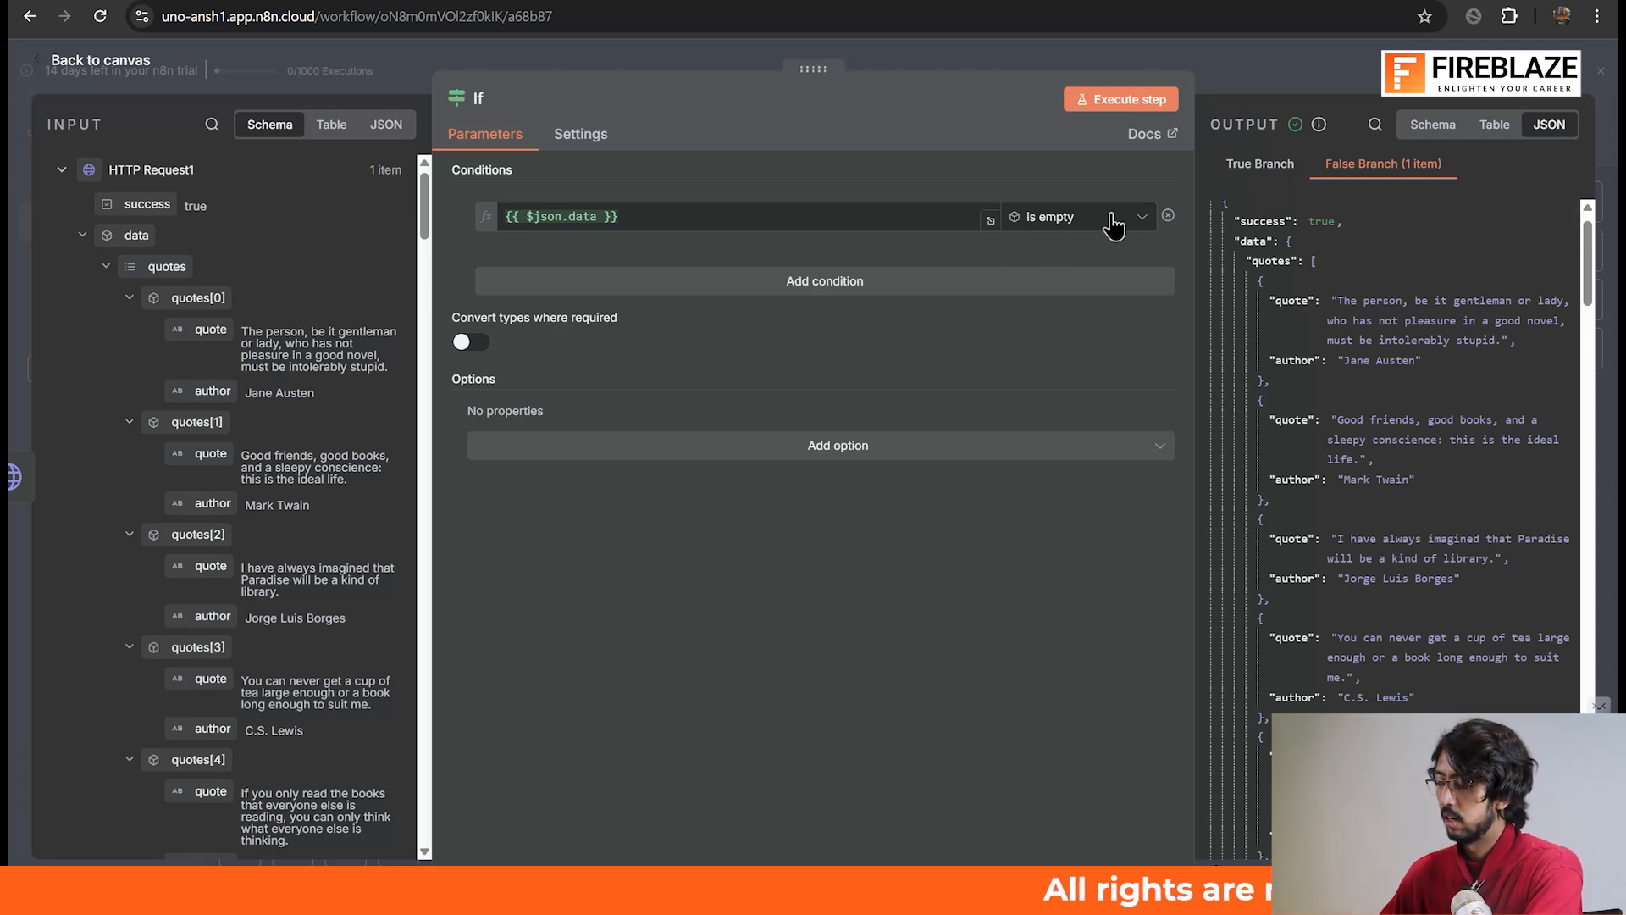
{"action": "left_click", "coordinate": [1256, 166]}
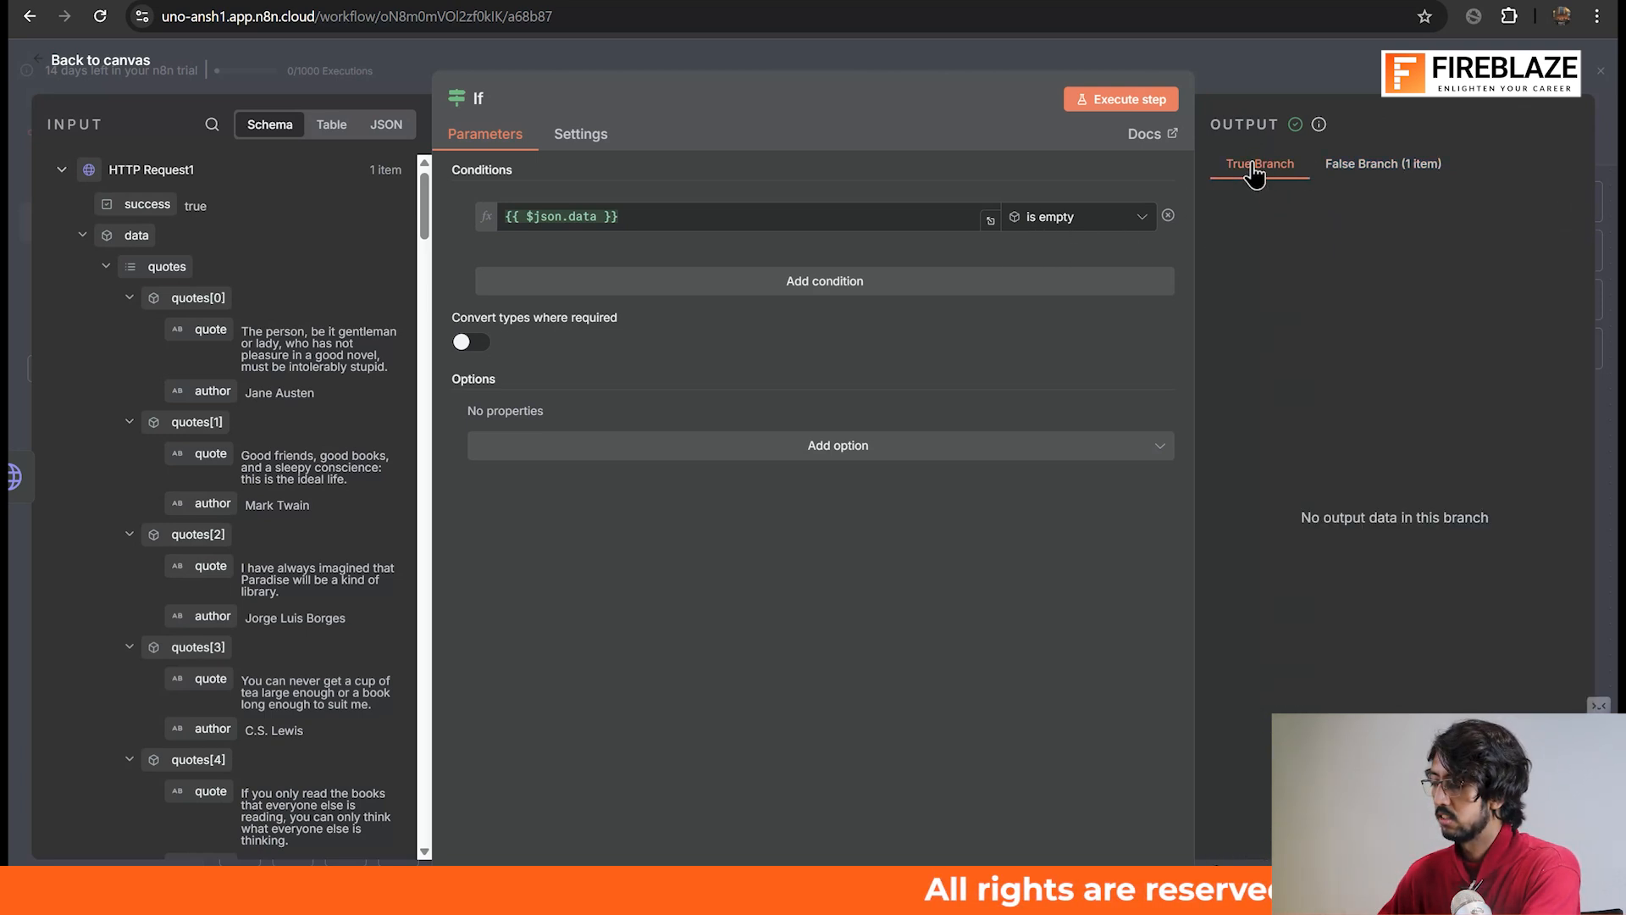
{"action": "left_click", "coordinate": [1374, 169]}
{"action": "scroll", "coordinate": [1360, 479], "scroll_direction": "down", "scroll_amount": 10}
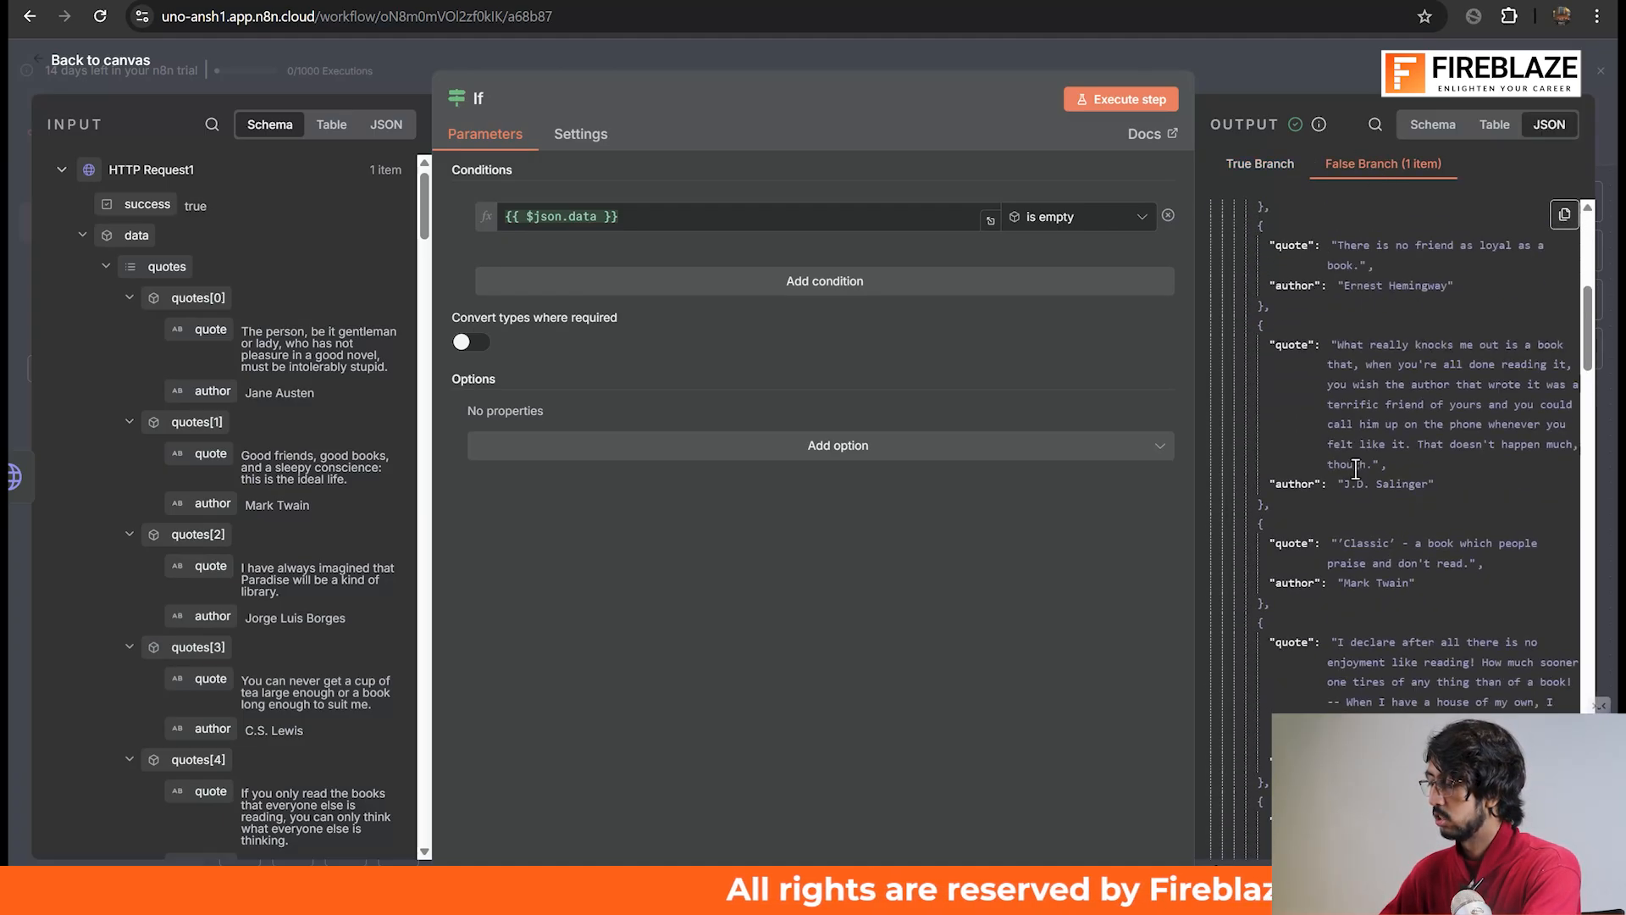
{"action": "scroll", "coordinate": [1360, 478], "scroll_direction": "up", "scroll_amount": 10}
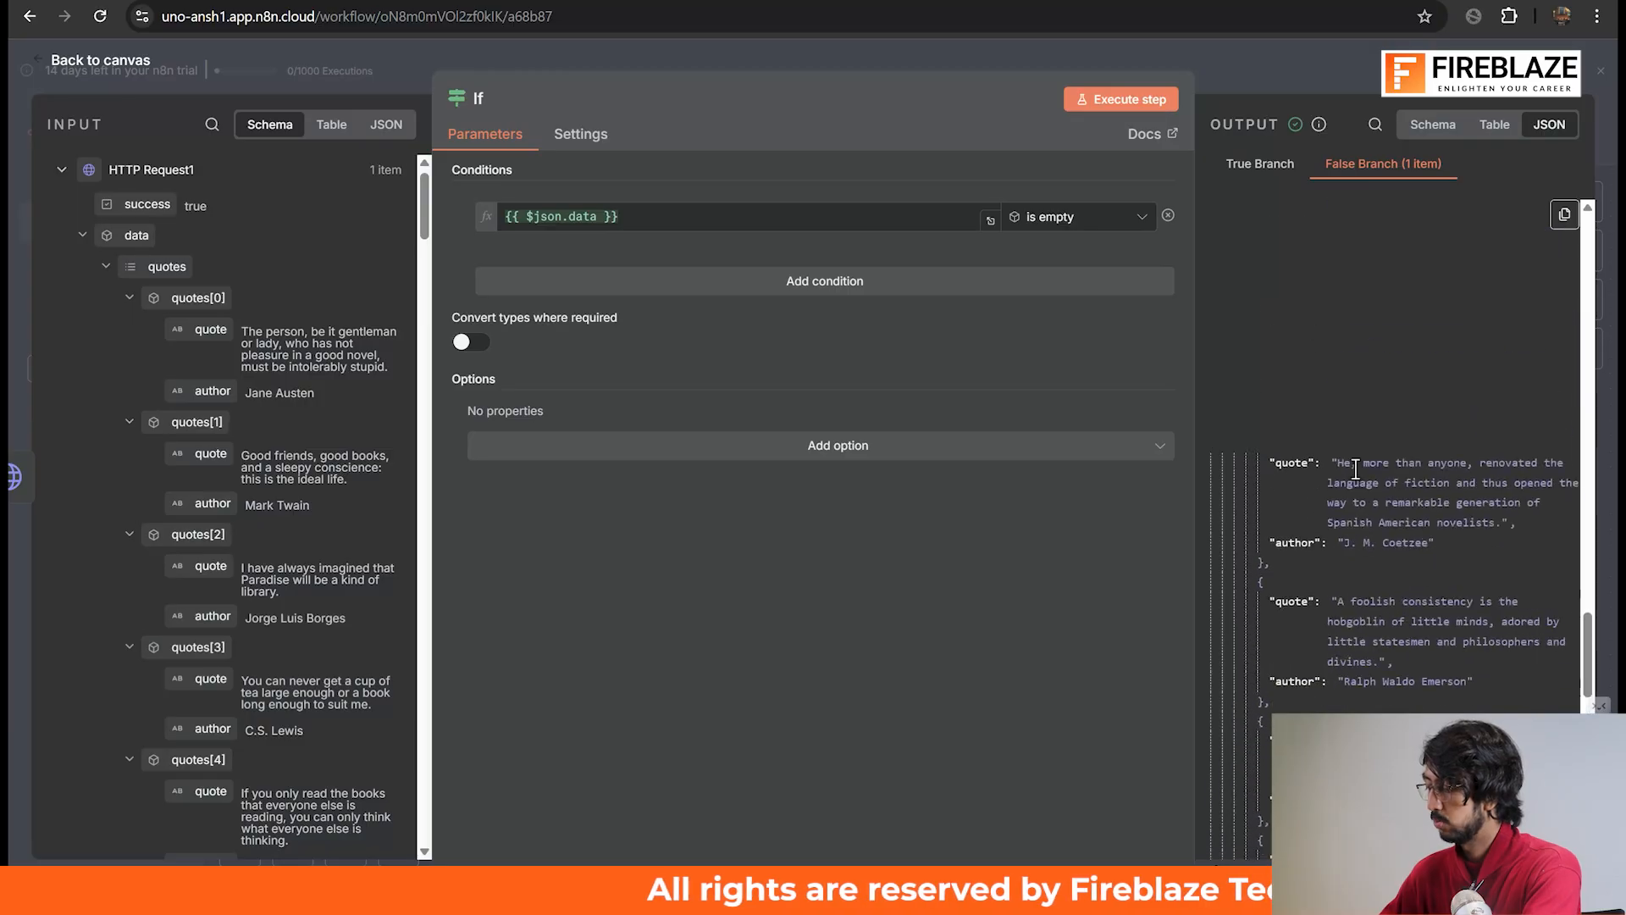
{"action": "scroll", "coordinate": [1356, 469], "scroll_direction": "up", "scroll_amount": 5}
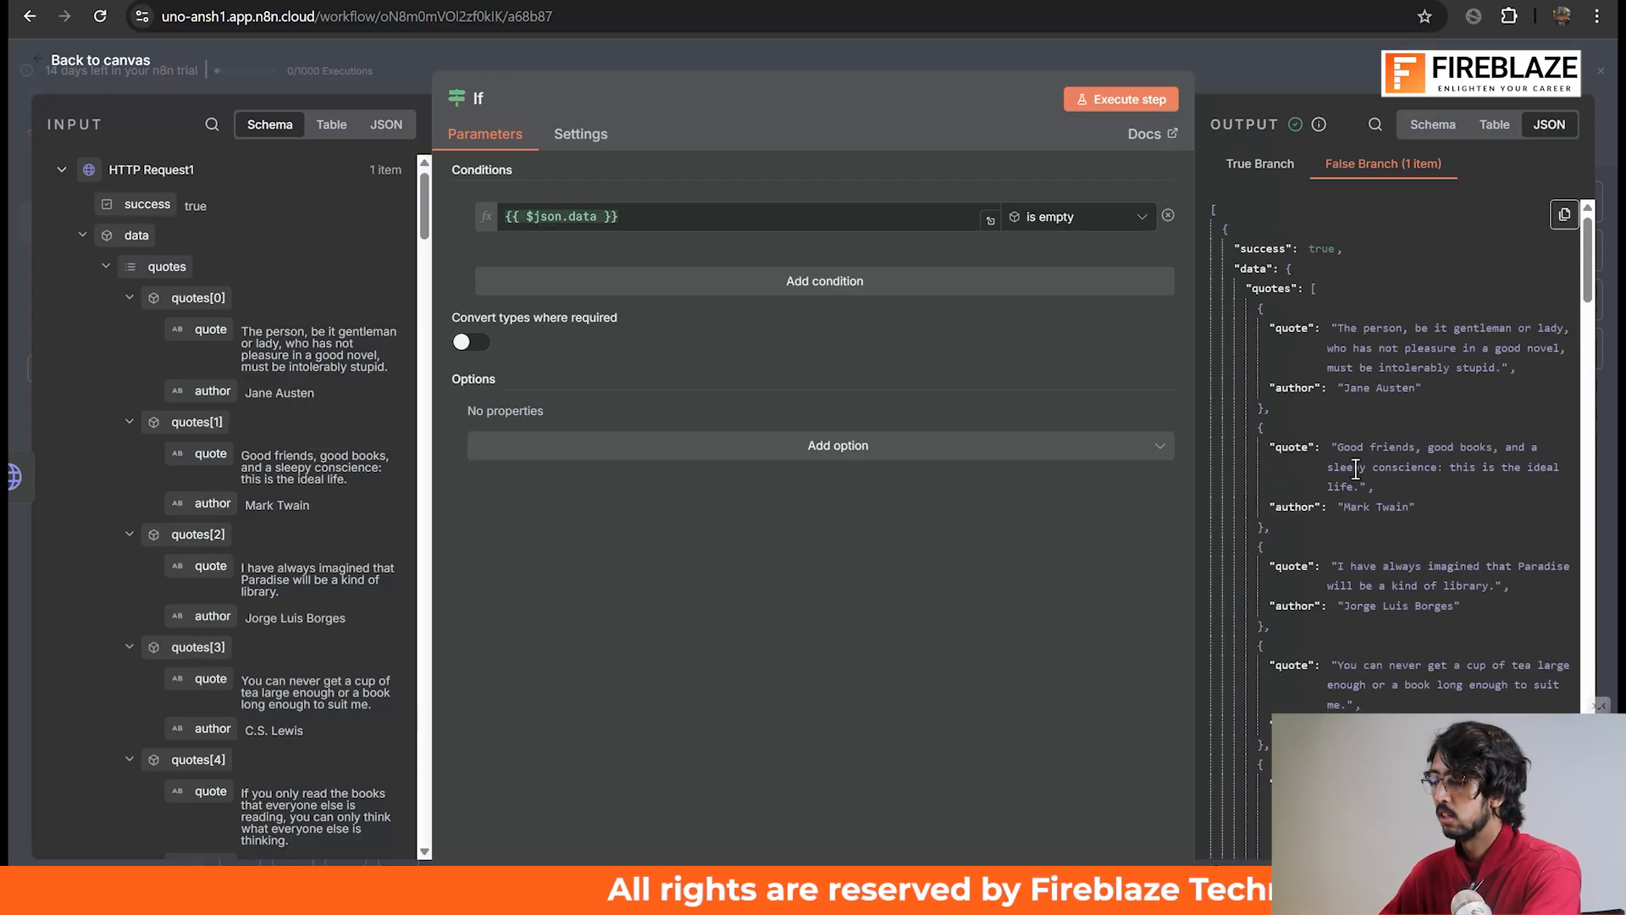
{"action": "left_click", "coordinate": [1324, 95]}
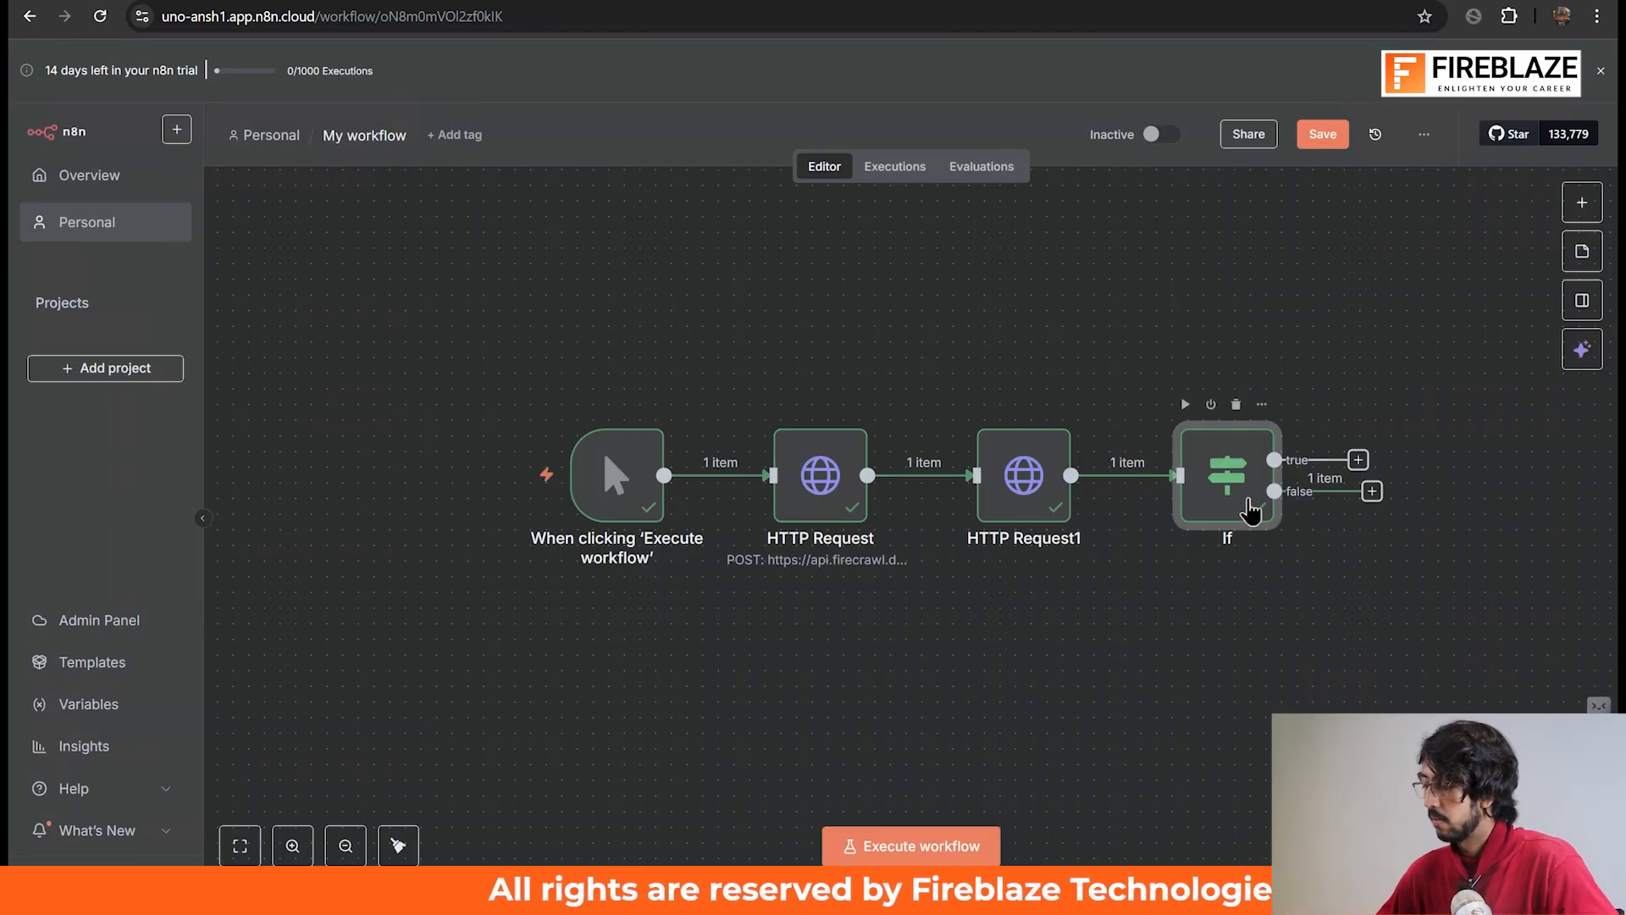
- Move the If node above the row of nodes and add a Wait node to its true branch
{"action": "left_click_drag", "start_coordinate": [1325, 338], "coordinate": [1341, 323]}
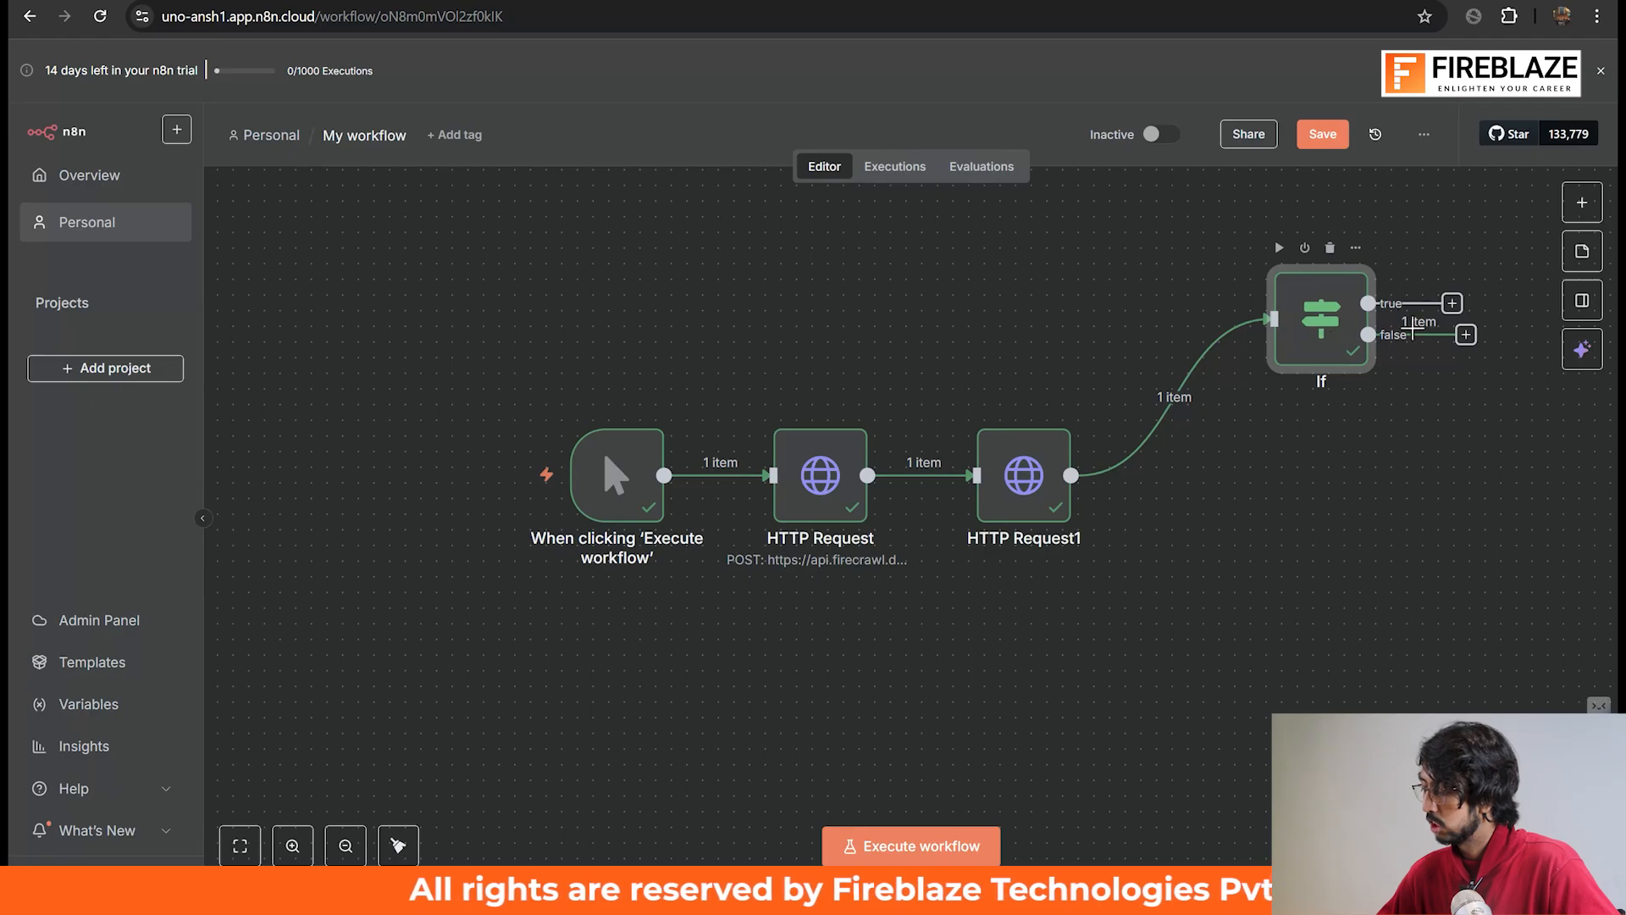
{"action": "scroll", "coordinate": [1422, 454], "scroll_direction": "right", "scroll_amount": 3}
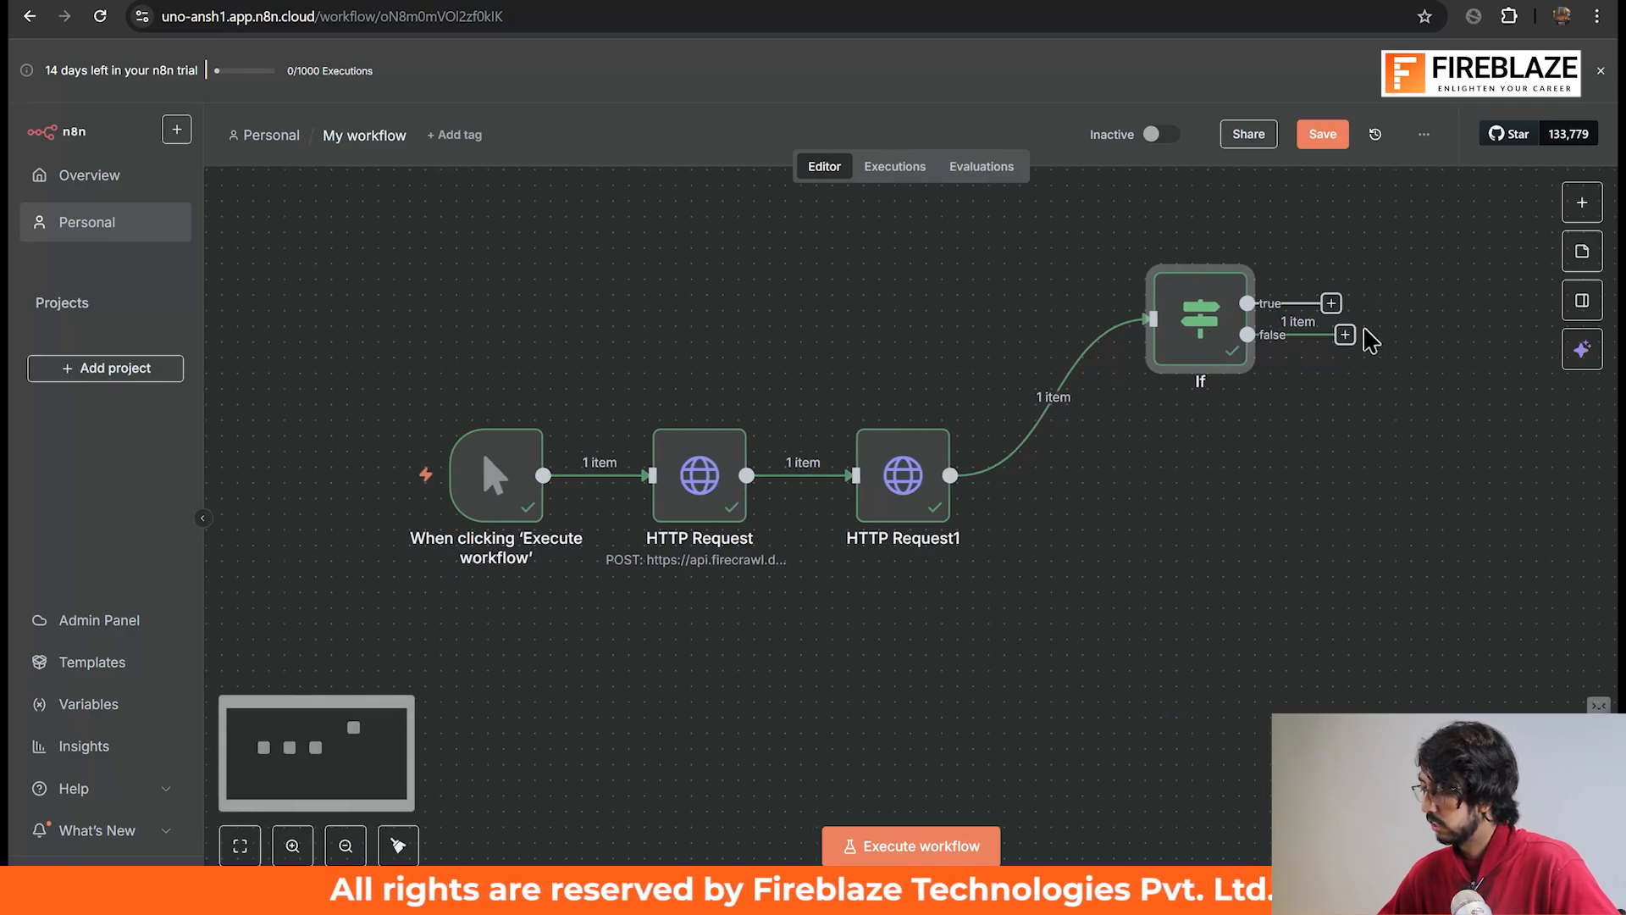
{"action": "left_click", "coordinate": [1331, 303]}
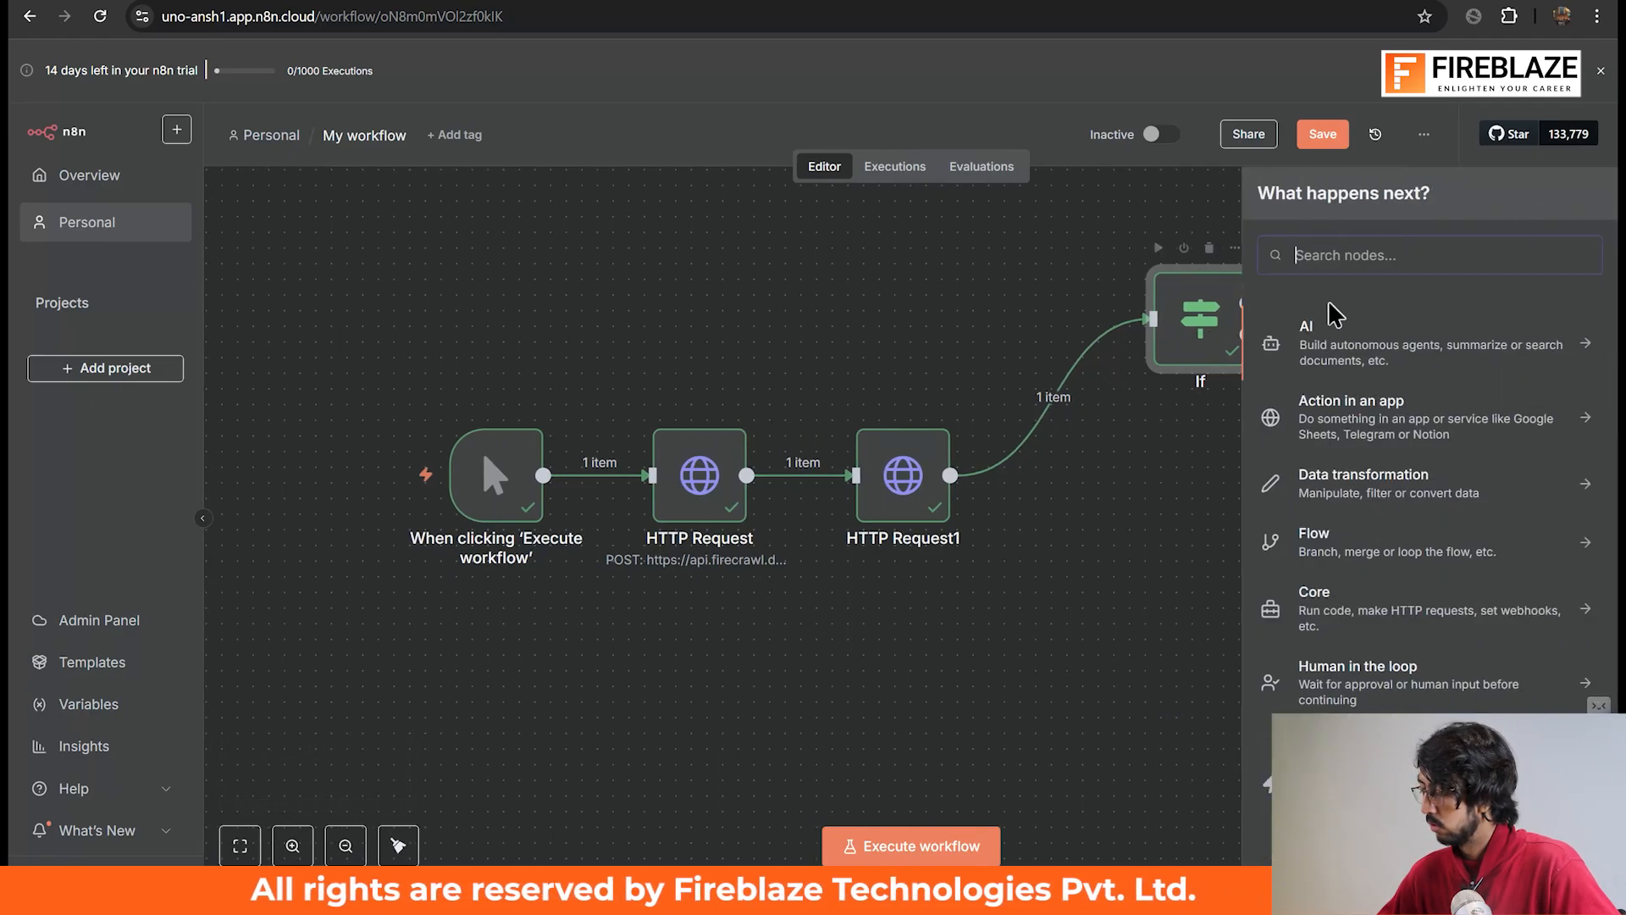
{"action": "type", "text": "wait"}
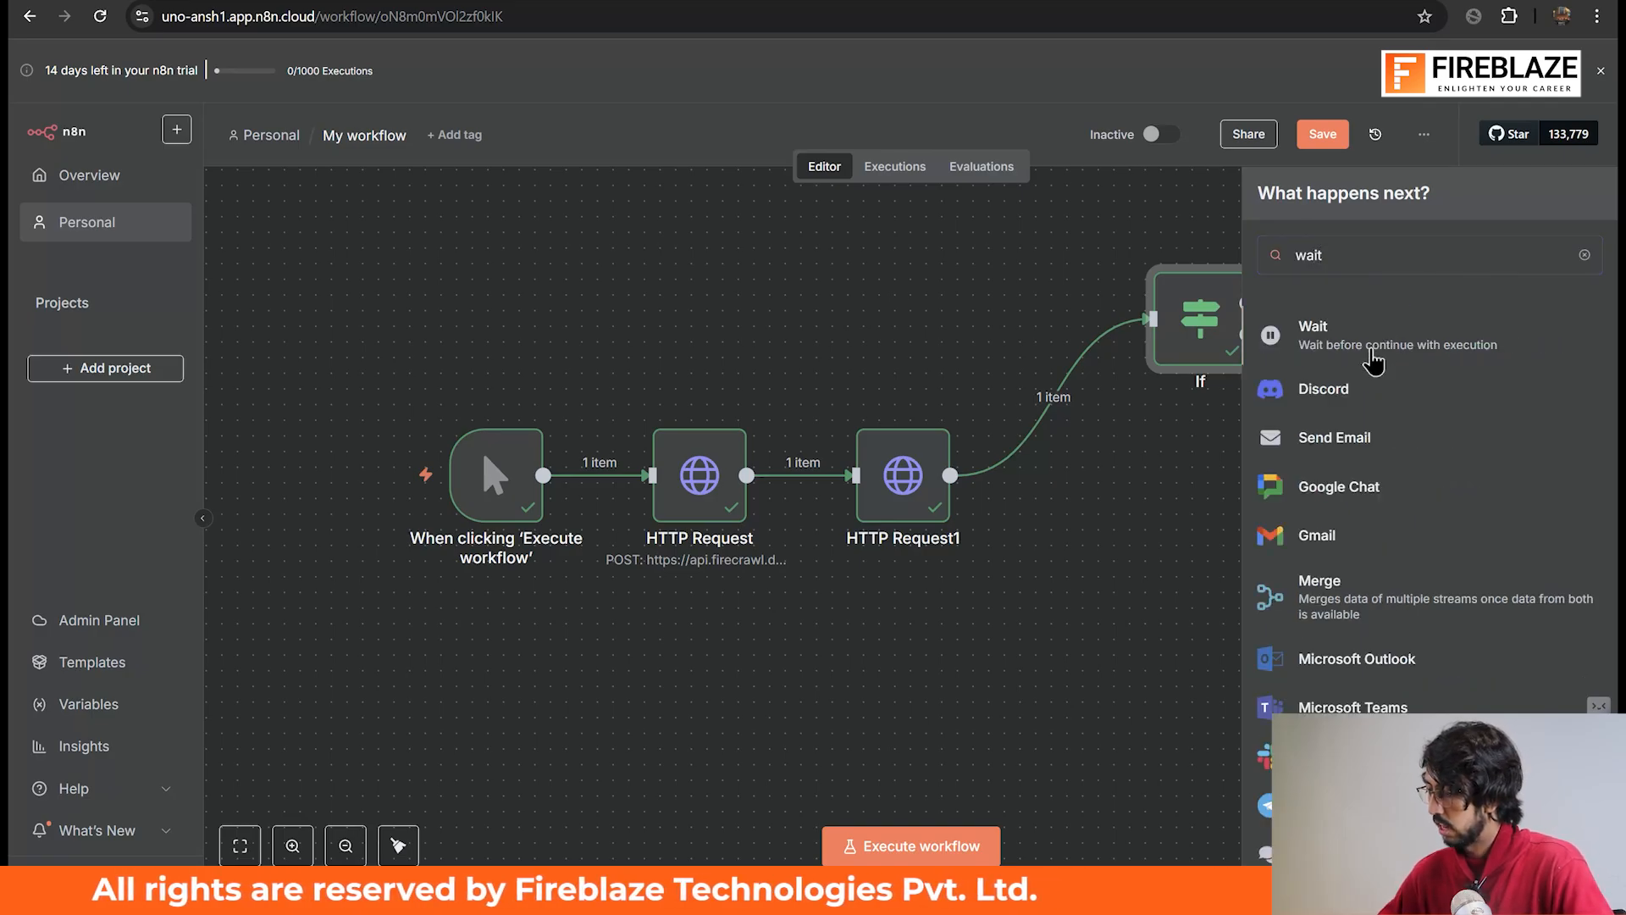
{"action": "left_click", "coordinate": [1373, 362]}
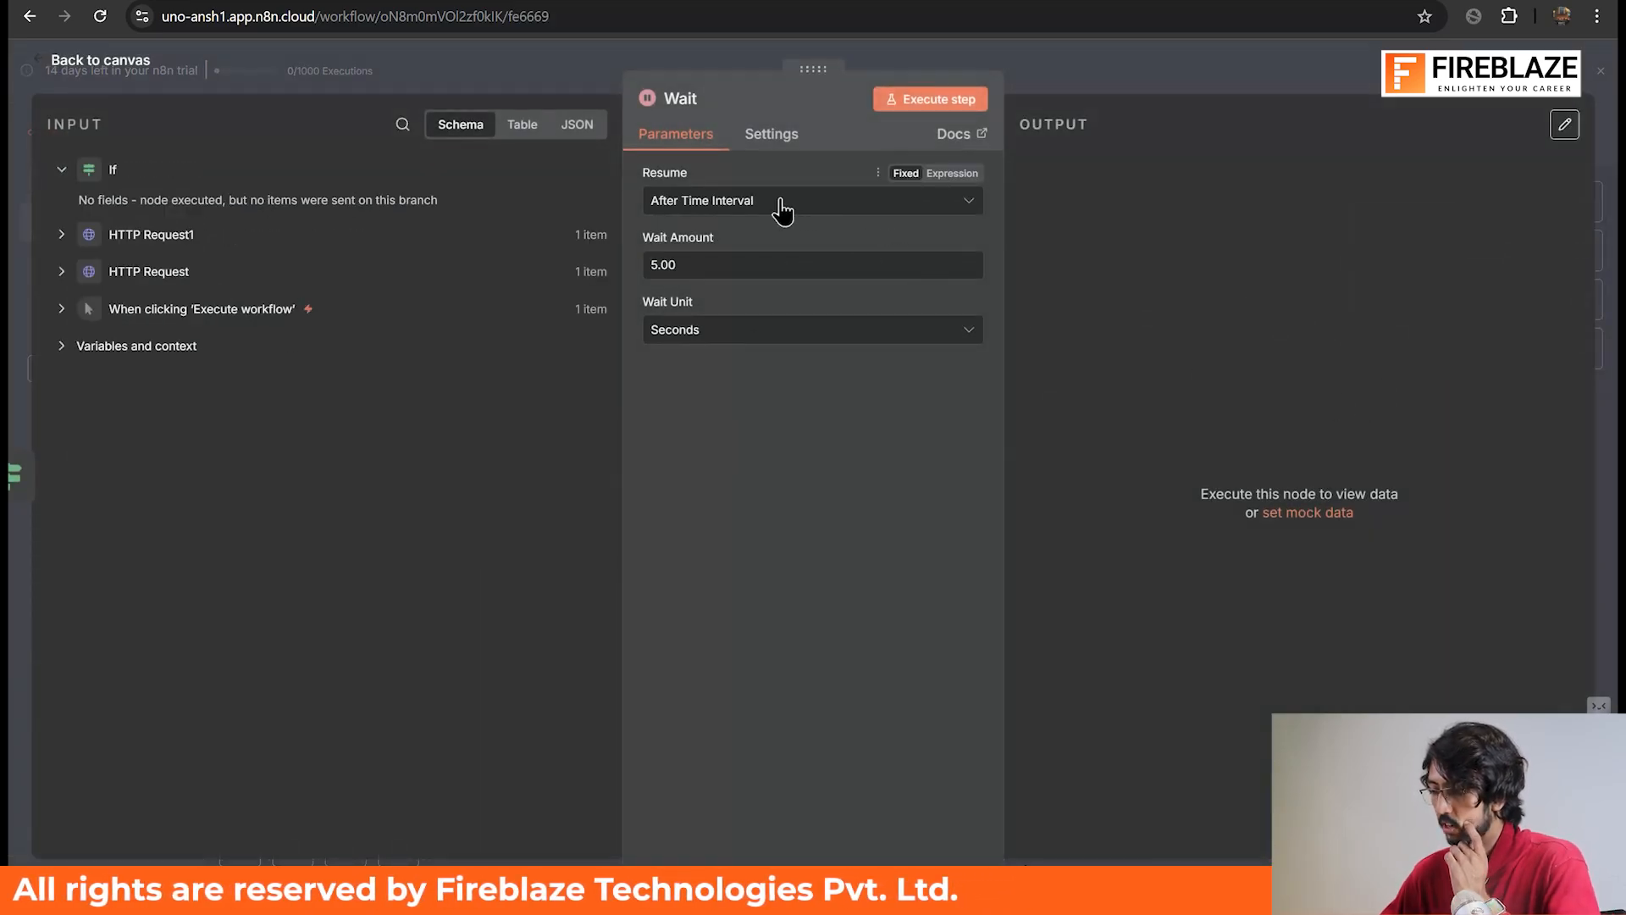
- Keep the Wait node set to resume after a time interval of 5.00 seconds and return to the canvas
{"action": "left_click", "coordinate": [781, 204]}
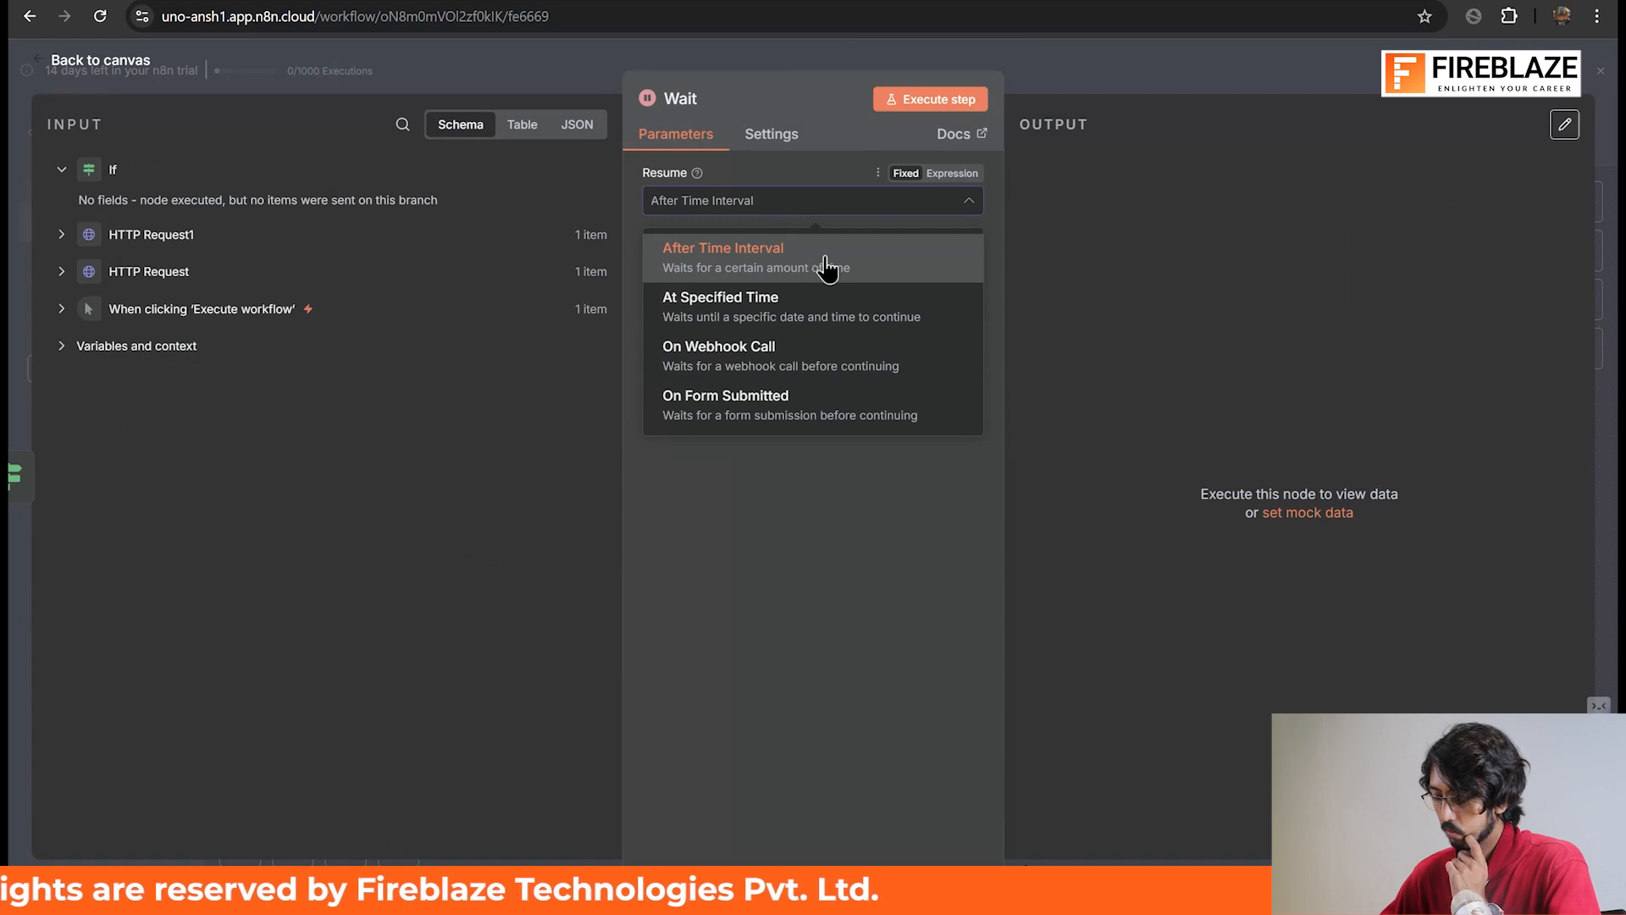
{"action": "left_click", "coordinate": [718, 705]}
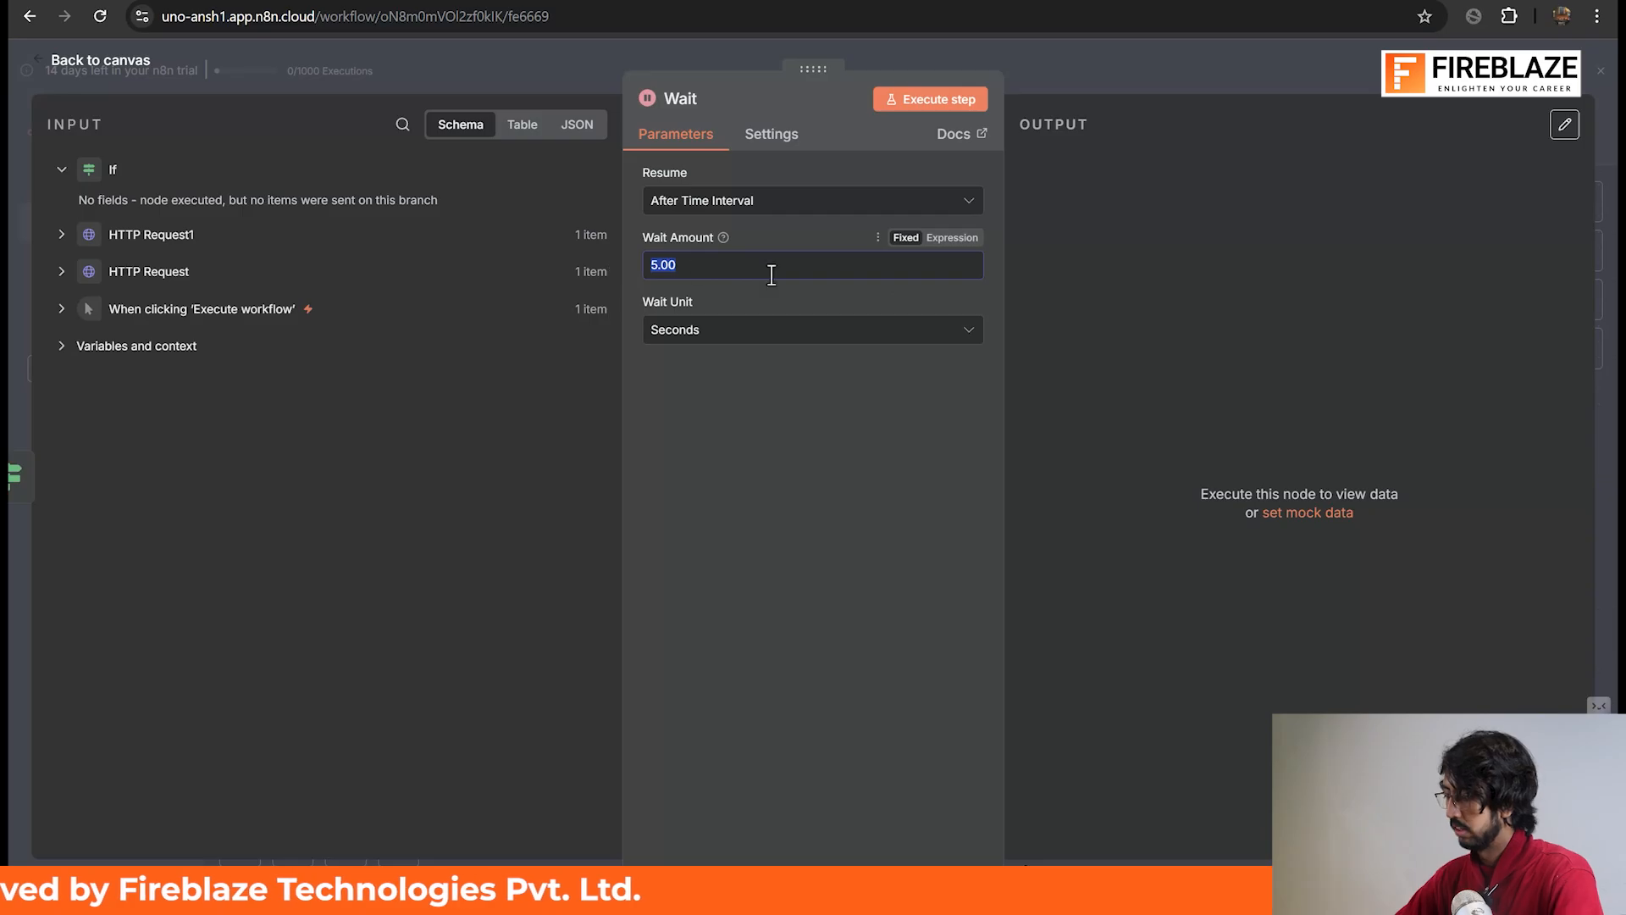
{"action": "left_click", "coordinate": [949, 102]}
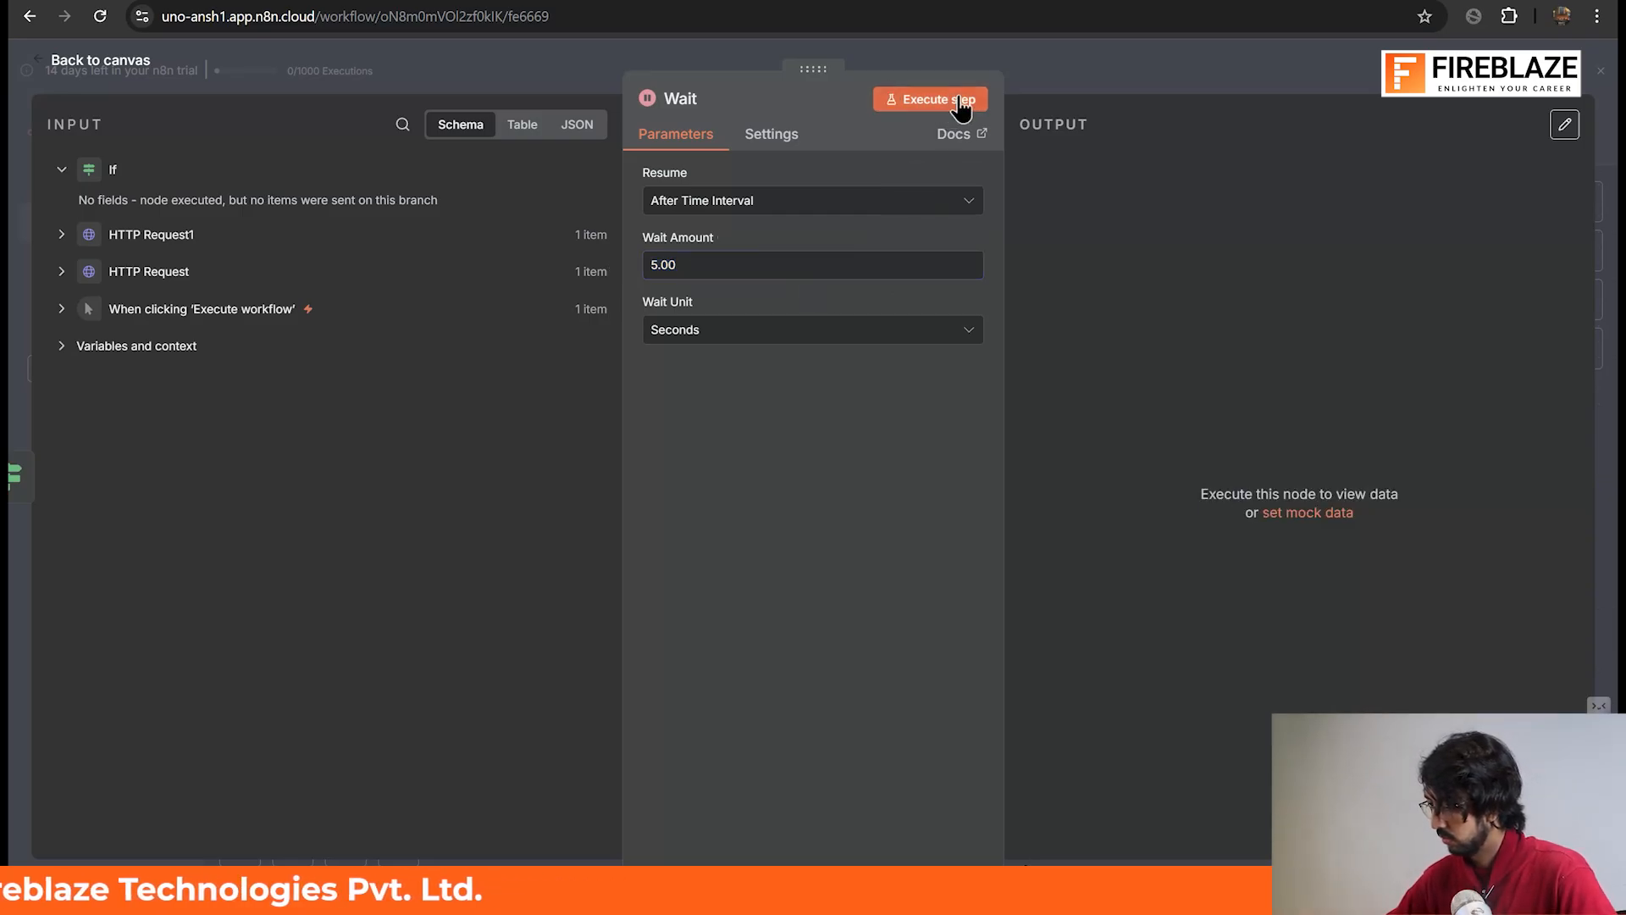
{"action": "left_click", "coordinate": [1121, 67]}
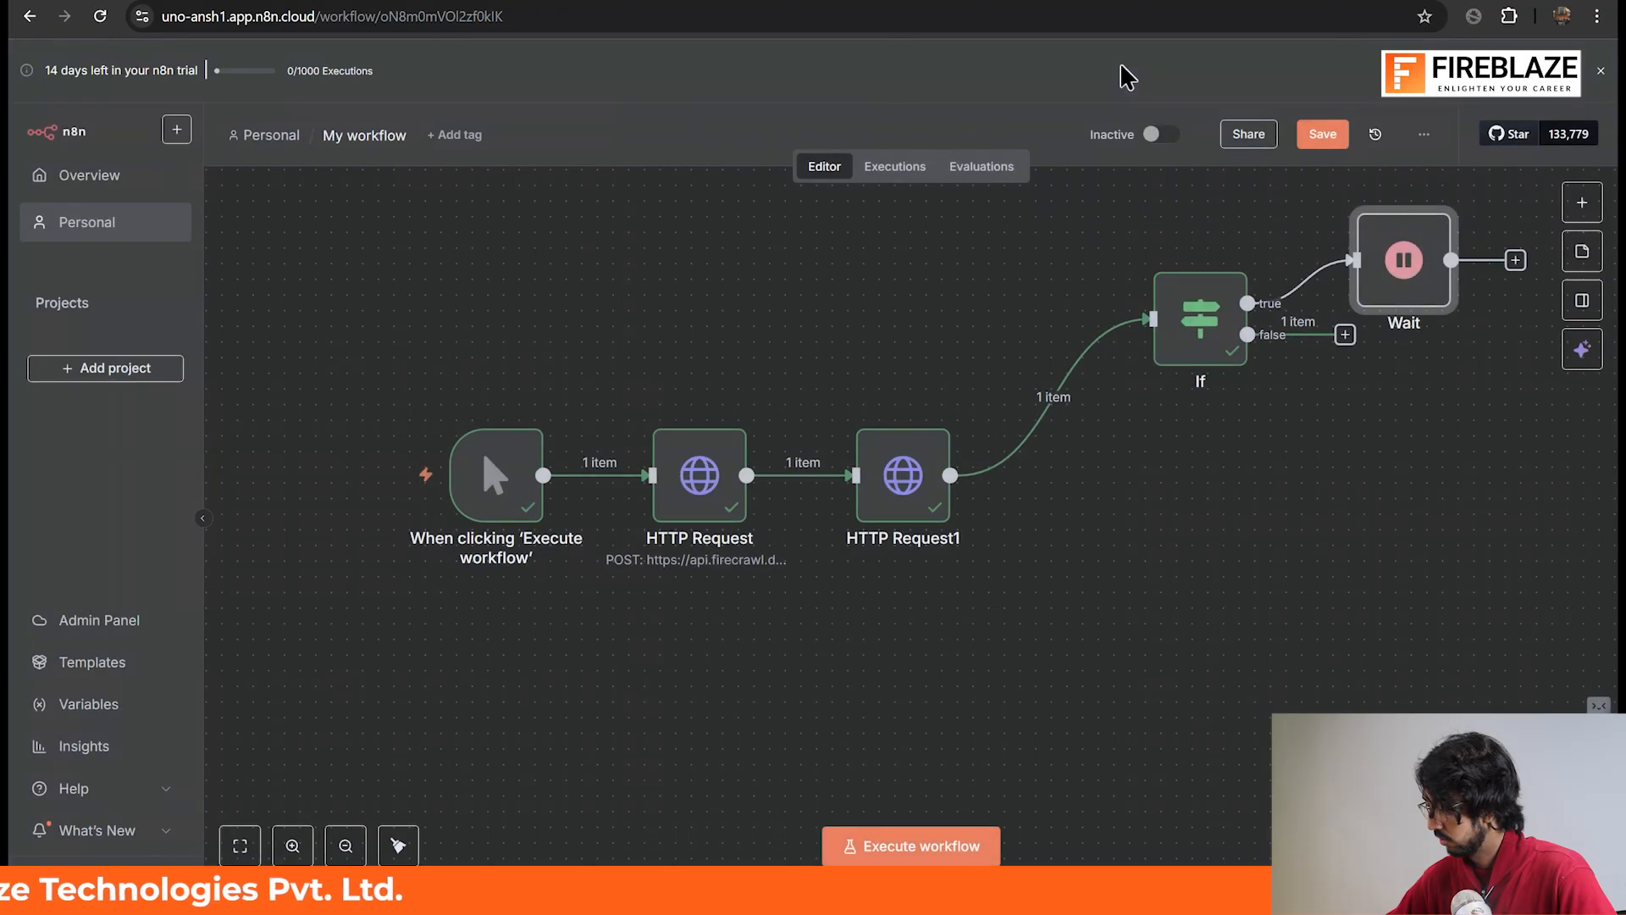
- Connect the Wait node's output back to the input of HTTP Request1 to form a retry loop
{"action": "left_click_drag", "start_coordinate": [1517, 263], "coordinate": [720, 279]}
{"action": "scroll", "coordinate": [1009, 428], "scroll_direction": "up", "scroll_amount": 5}
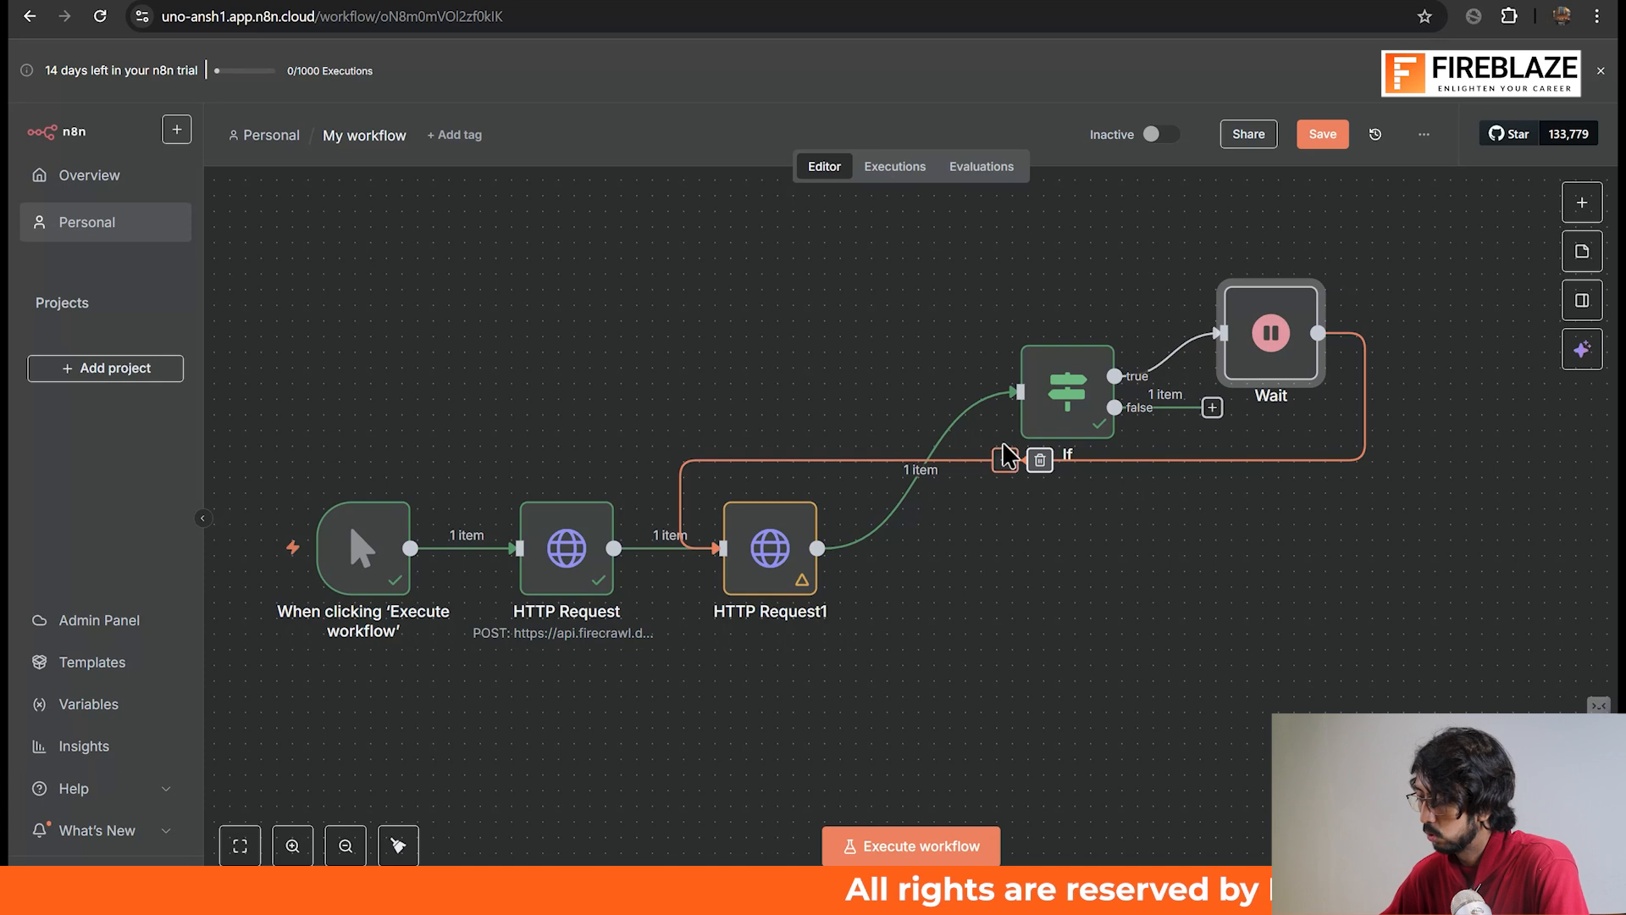
- Rearrange the canvas so the If node lines up with the HTTP Request nodes and the Wait node sits below and beyond it
{"action": "left_click_drag", "start_coordinate": [1277, 296], "coordinate": [1402, 622]}
{"action": "left_click_drag", "start_coordinate": [1063, 412], "coordinate": [1012, 549]}
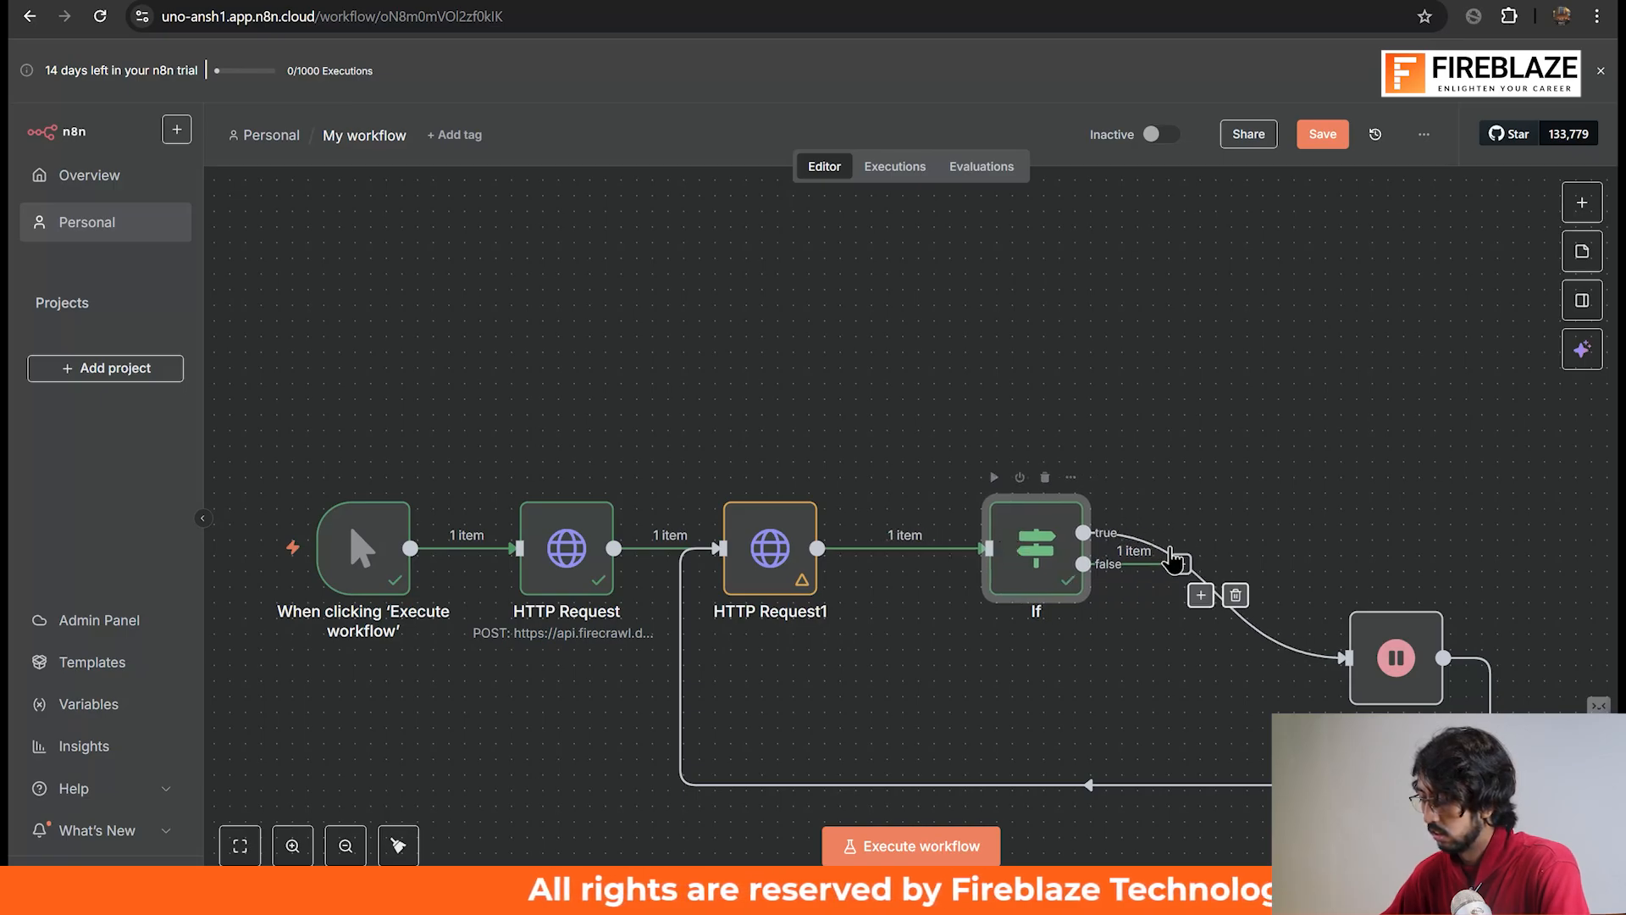
{"action": "left_click_drag", "start_coordinate": [1363, 664], "coordinate": [1380, 648]}
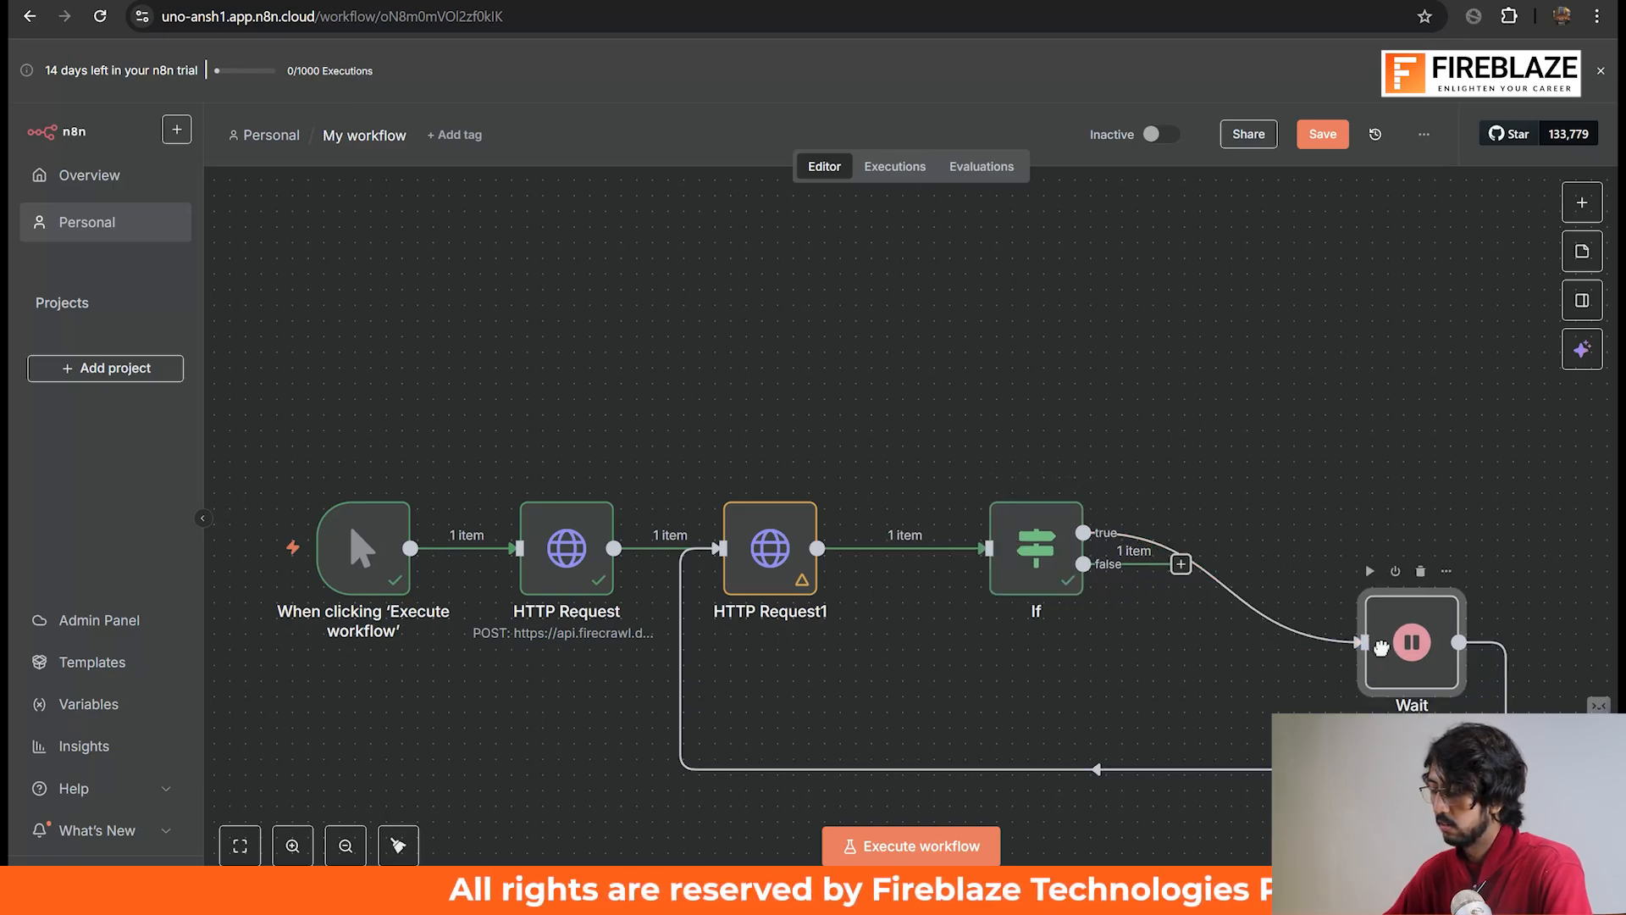
{"action": "scroll", "coordinate": [1085, 395], "scroll_direction": "down", "scroll_amount": 1}
{"action": "scroll", "coordinate": [1088, 398], "scroll_direction": "up", "scroll_amount": 1}
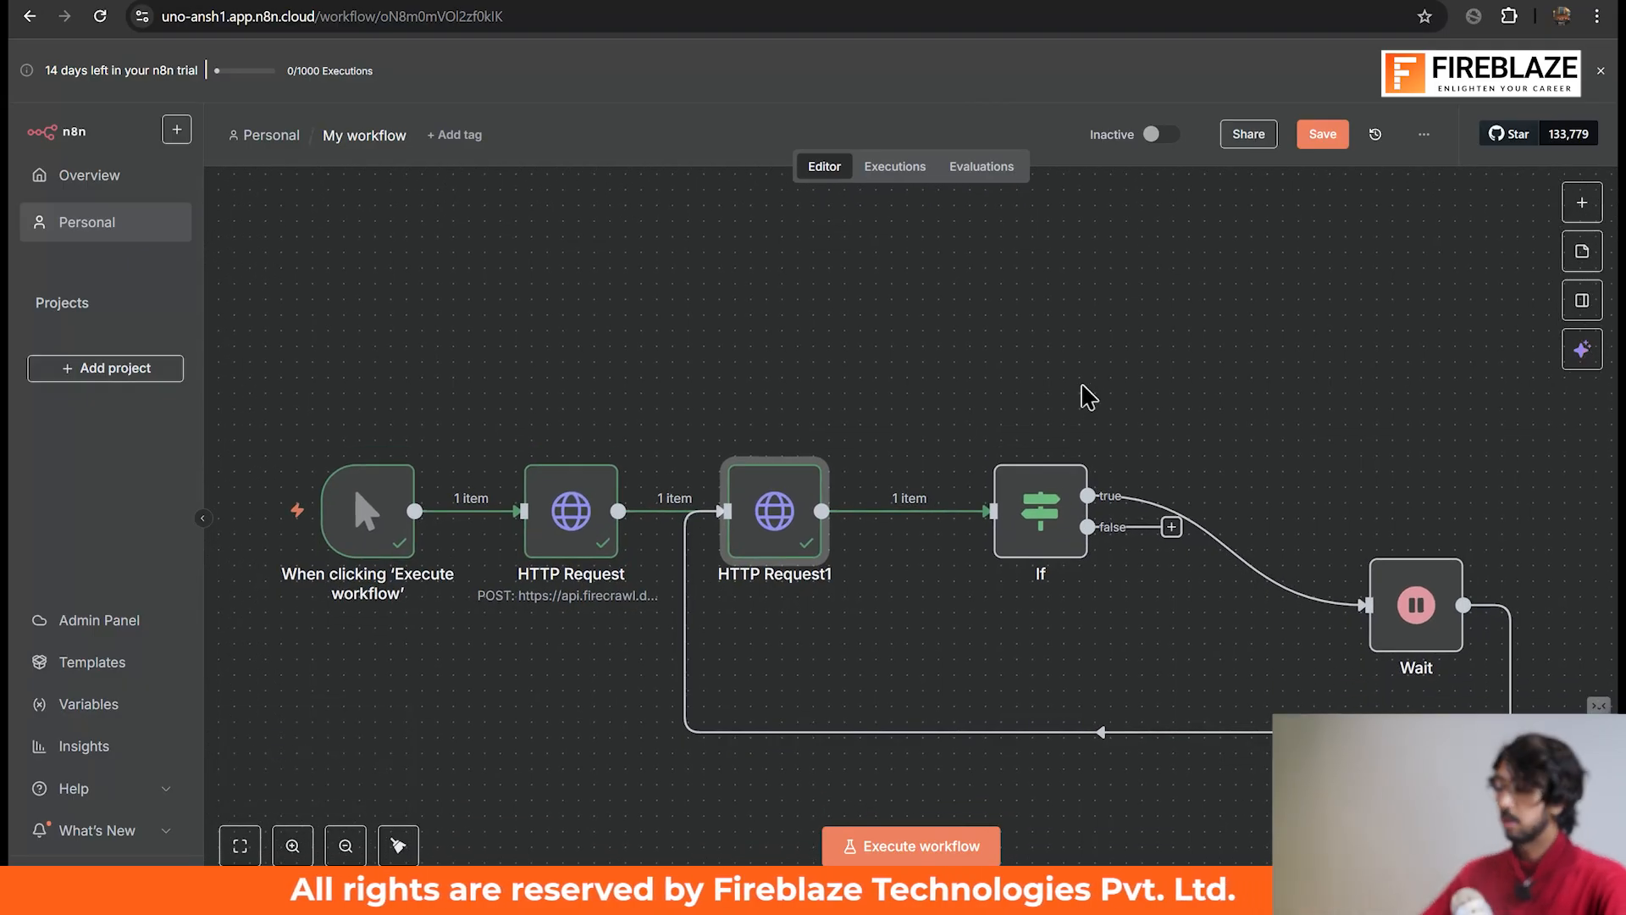